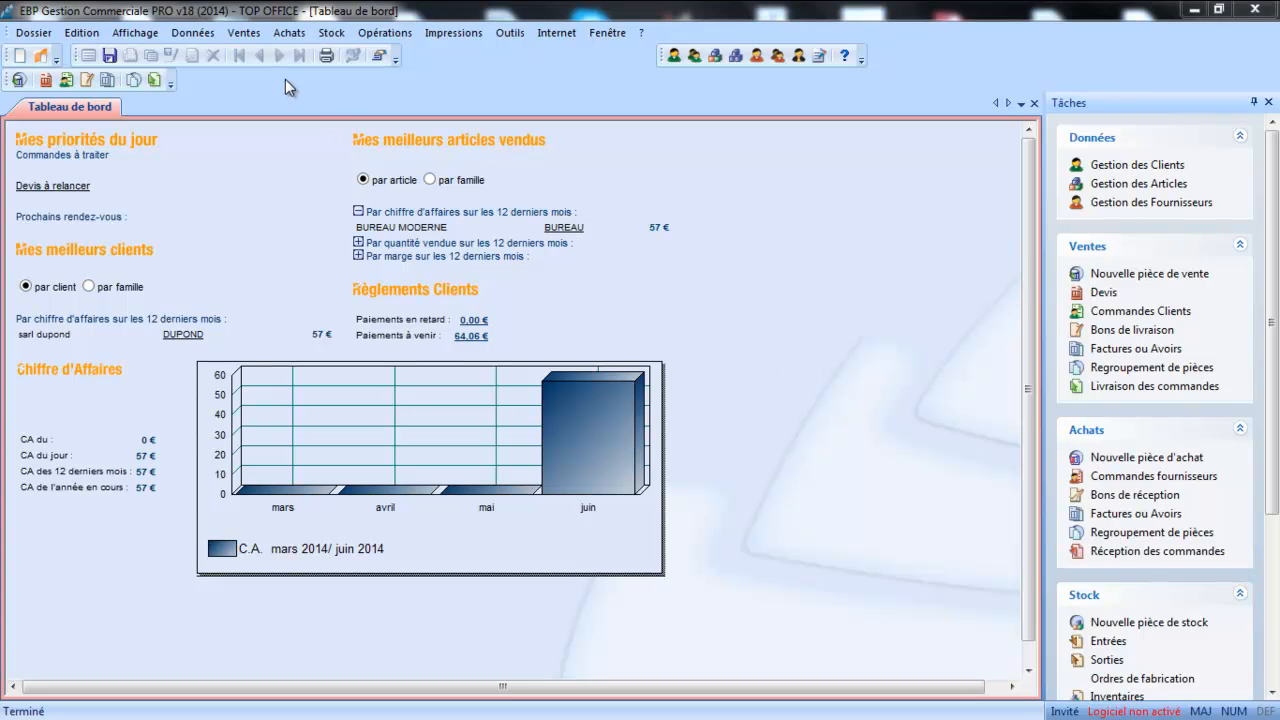
{"action": "left_click", "coordinate": [249, 33]}
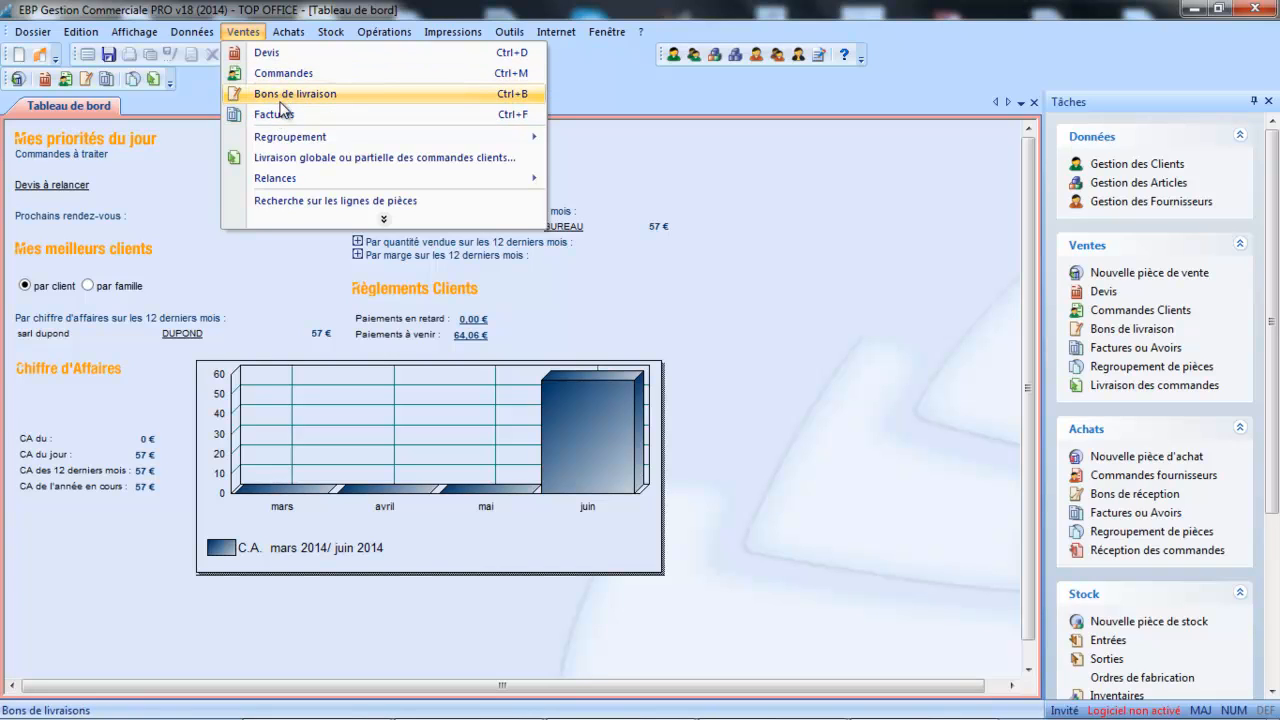
{"action": "left_click", "coordinate": [796, 445]}
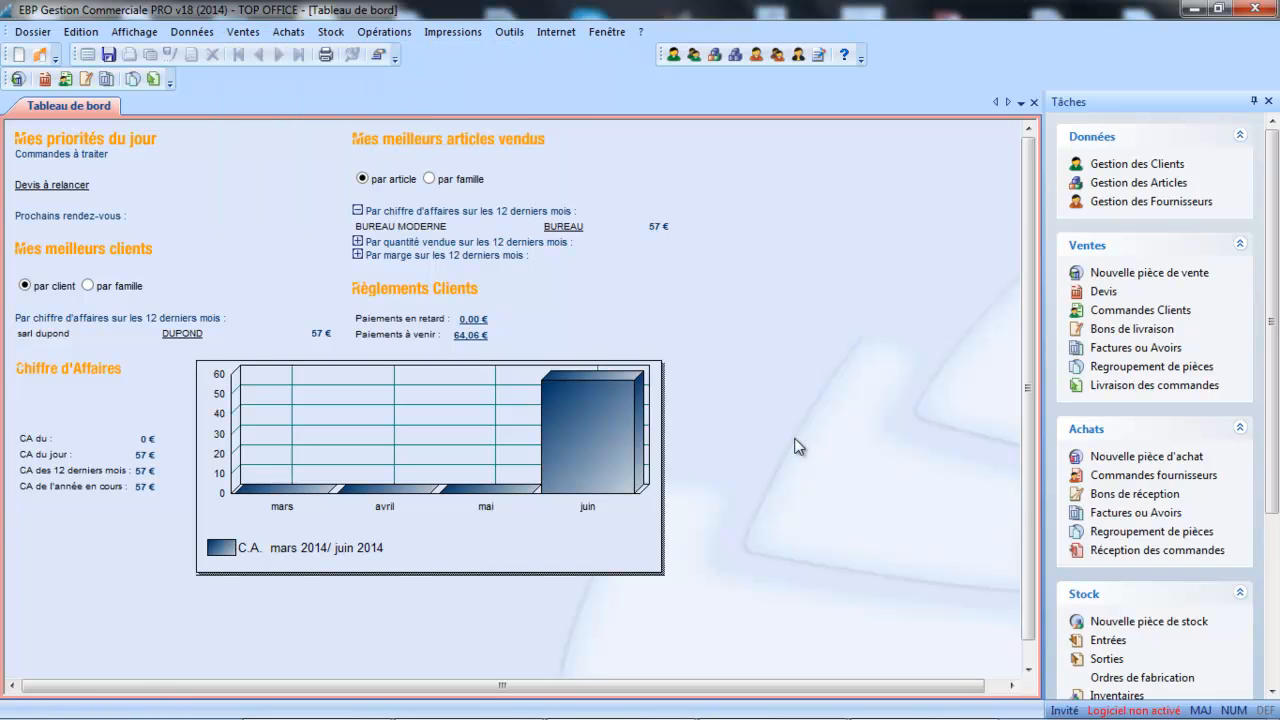
{"action": "left_click", "coordinate": [1157, 280]}
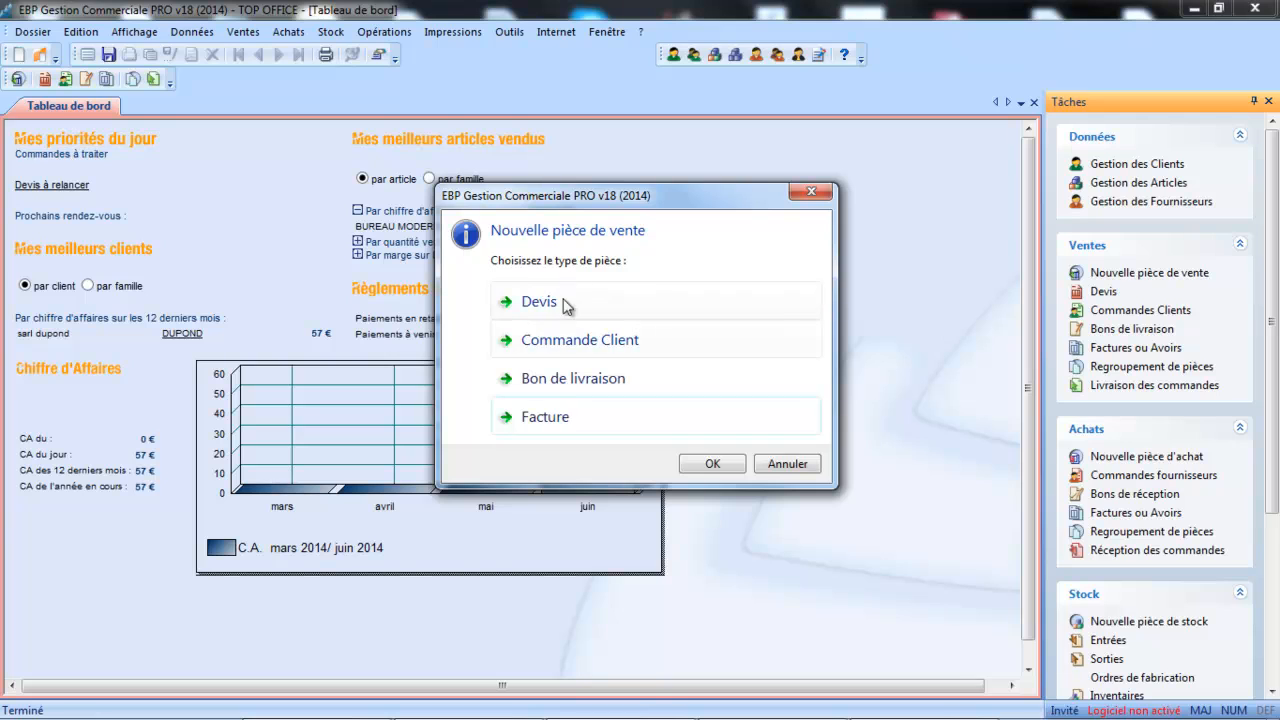
{"action": "left_click", "coordinate": [787, 464]}
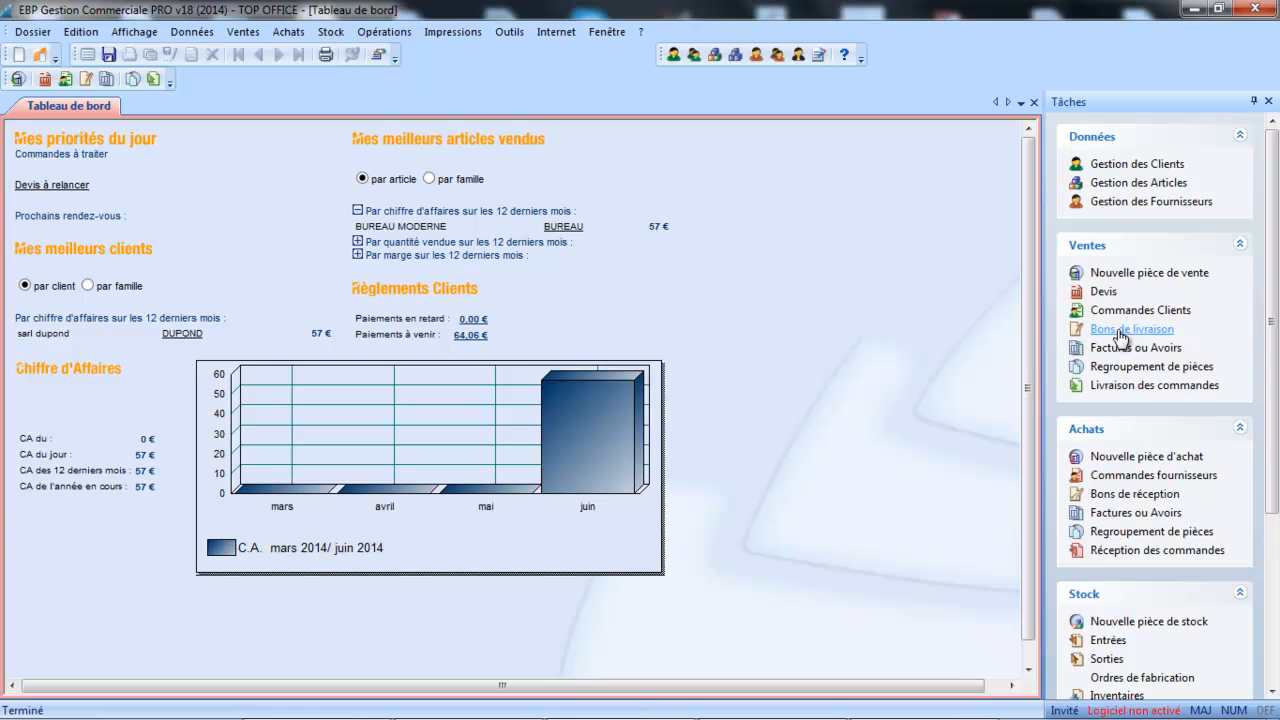
{"action": "left_click", "coordinate": [138, 38]}
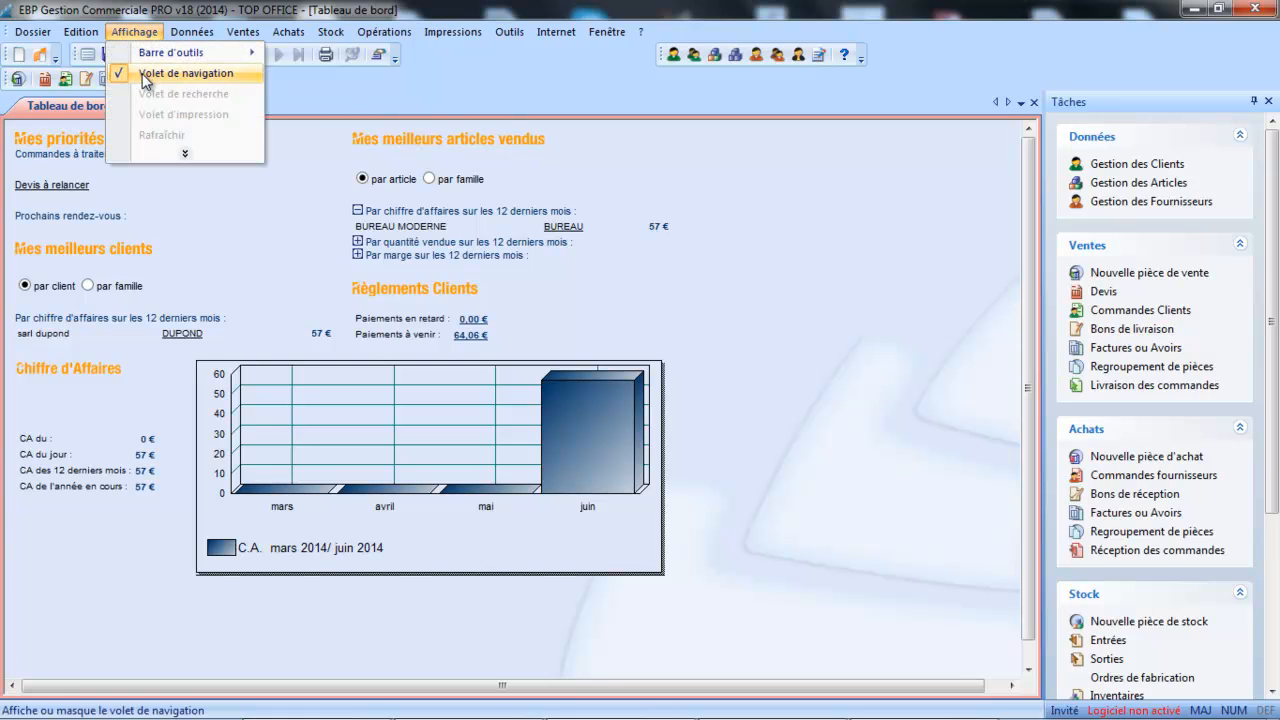
{"action": "left_click", "coordinate": [752, 347]}
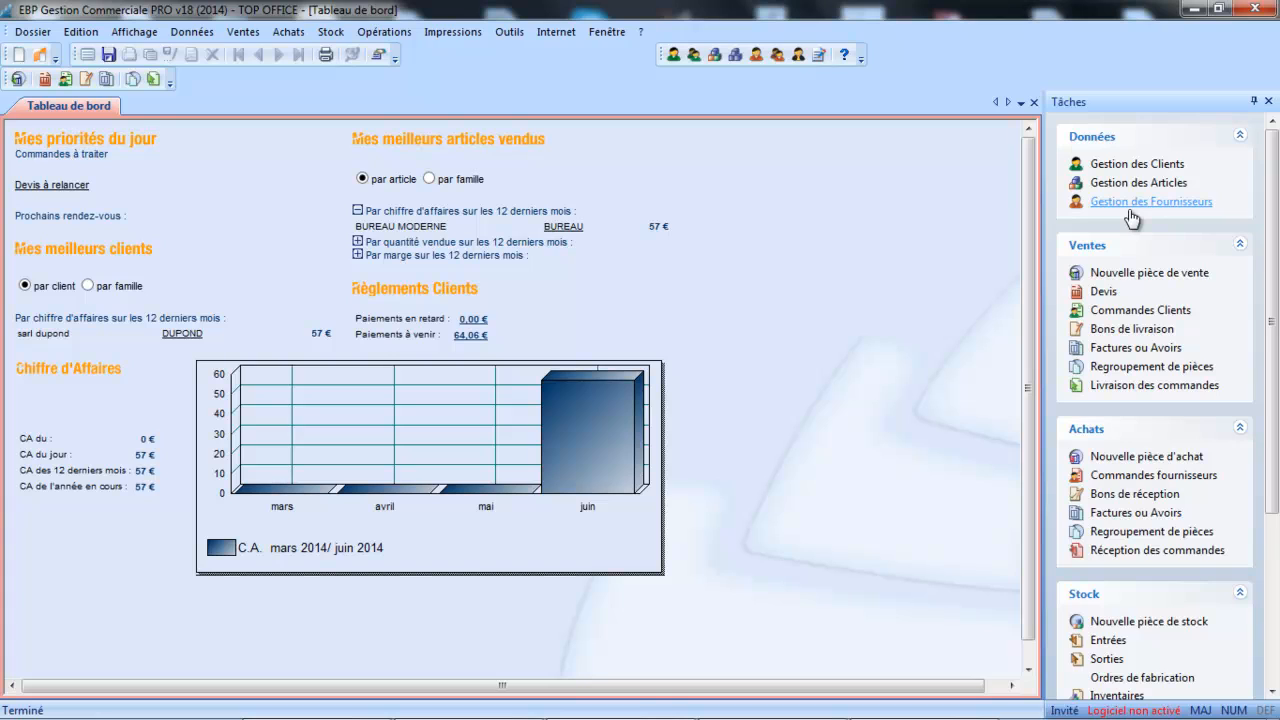
{"action": "left_click", "coordinate": [1153, 313]}
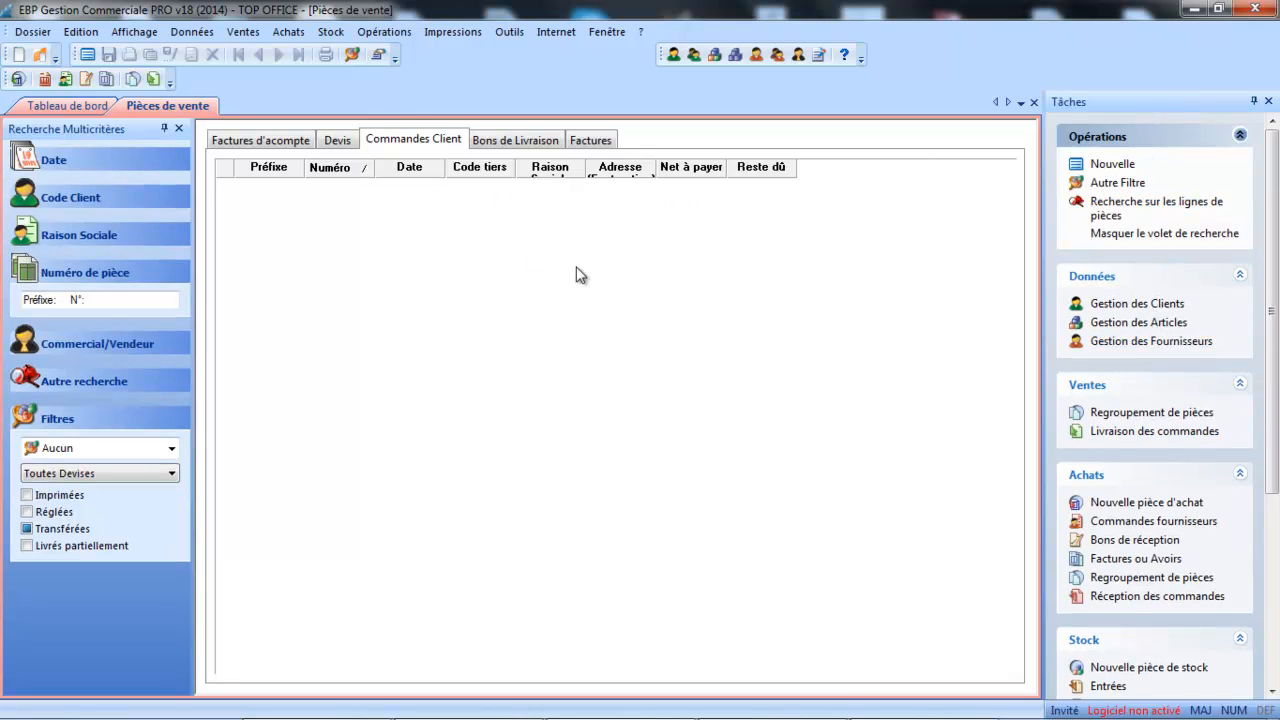
{"action": "left_click", "coordinate": [1034, 102]}
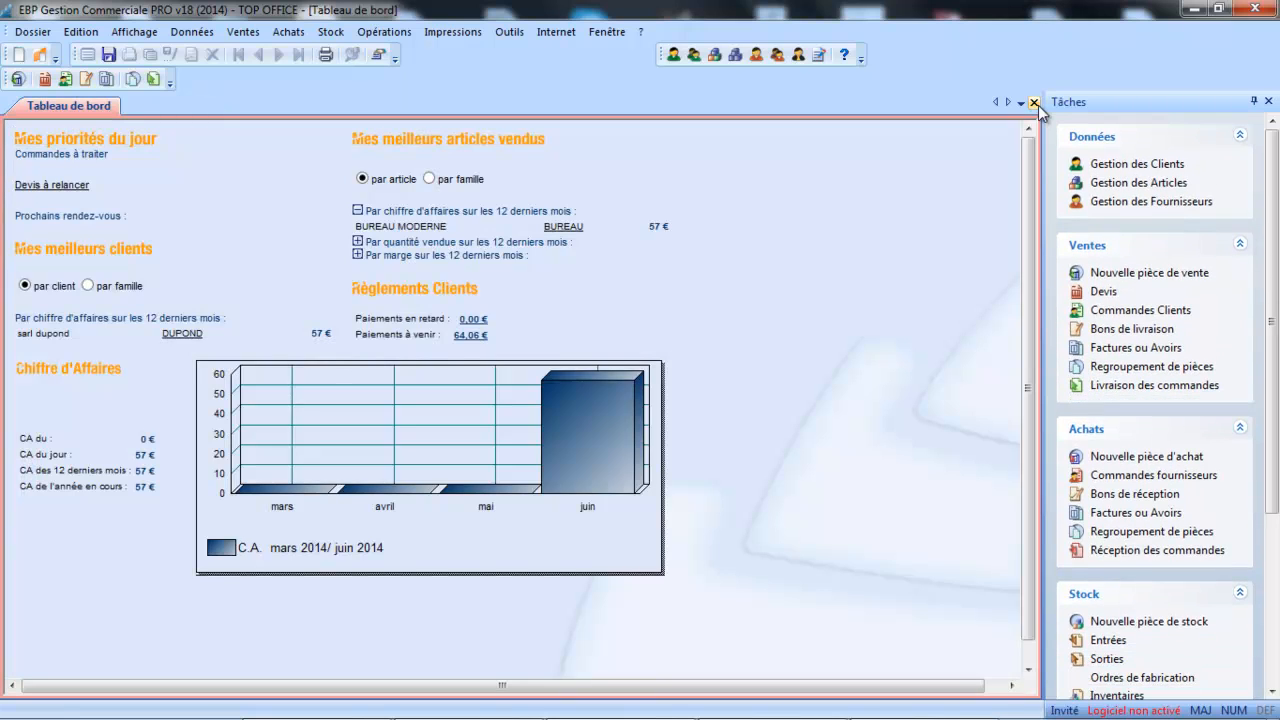
- Create a new sales quote (devis) and assign the client company sarl dupond to it
{"action": "left_click", "coordinate": [1110, 296]}
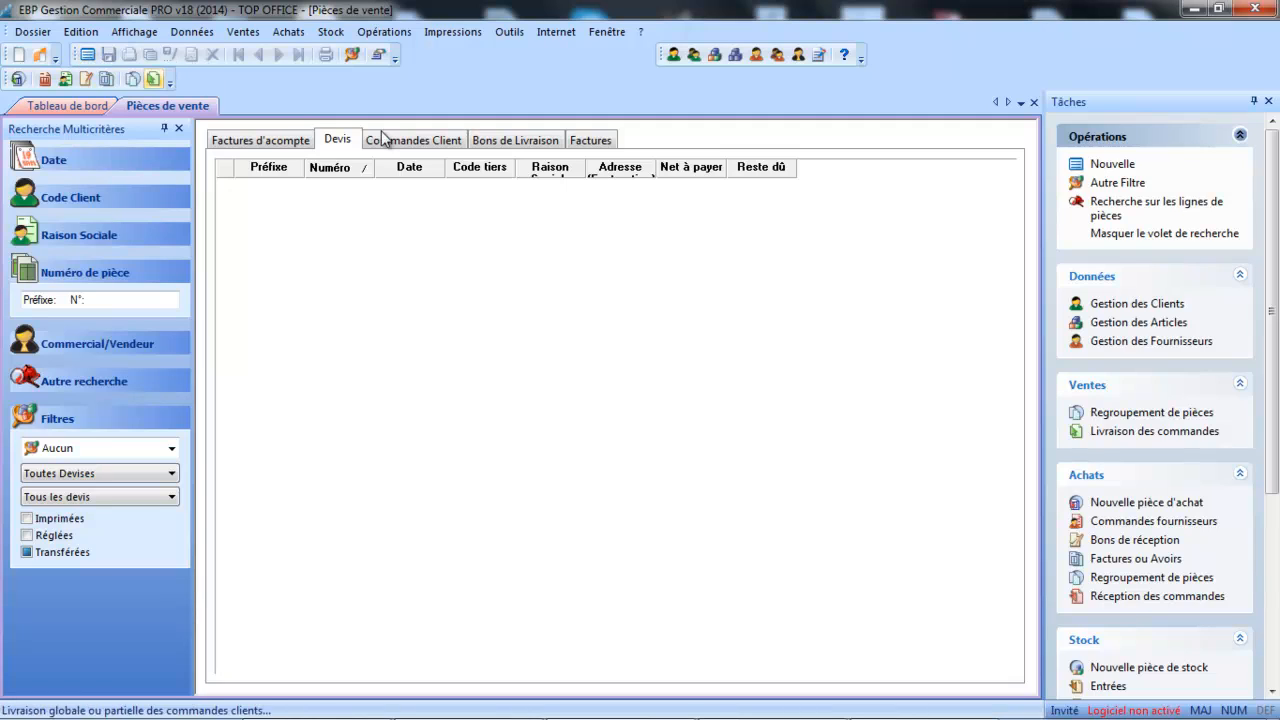
{"action": "left_click", "coordinate": [1112, 164]}
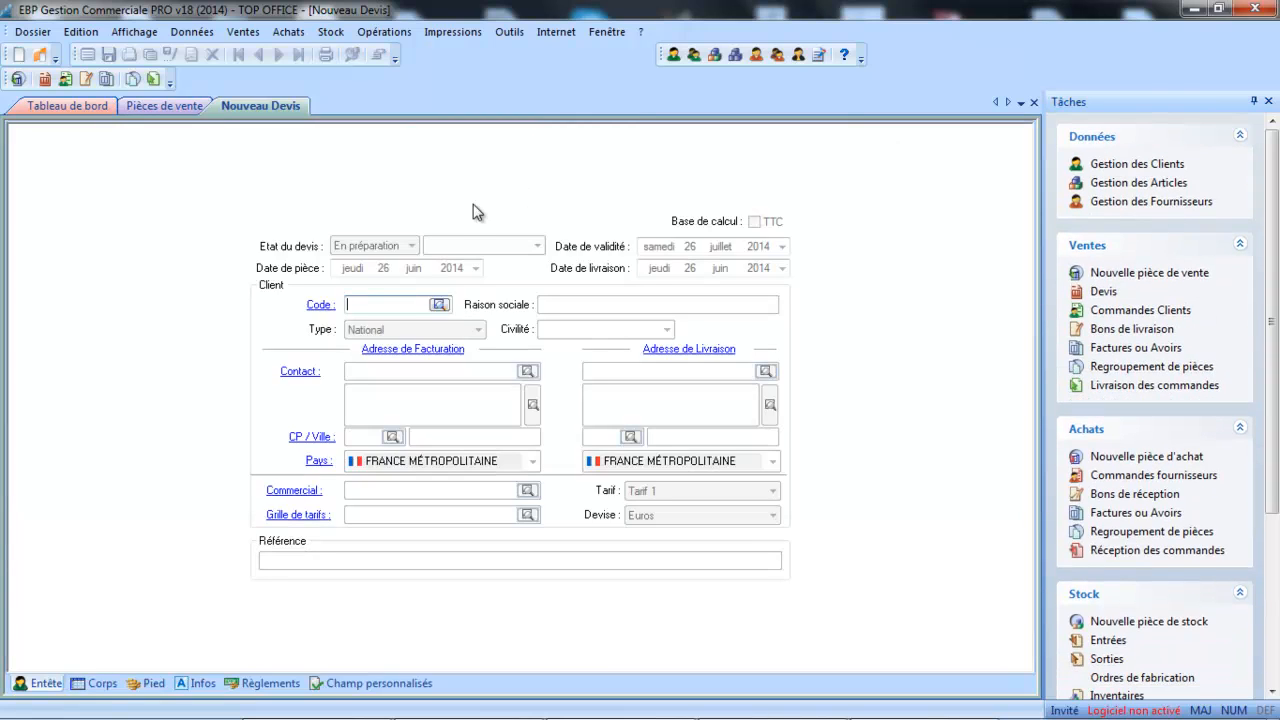
{"action": "left_click", "coordinate": [438, 304]}
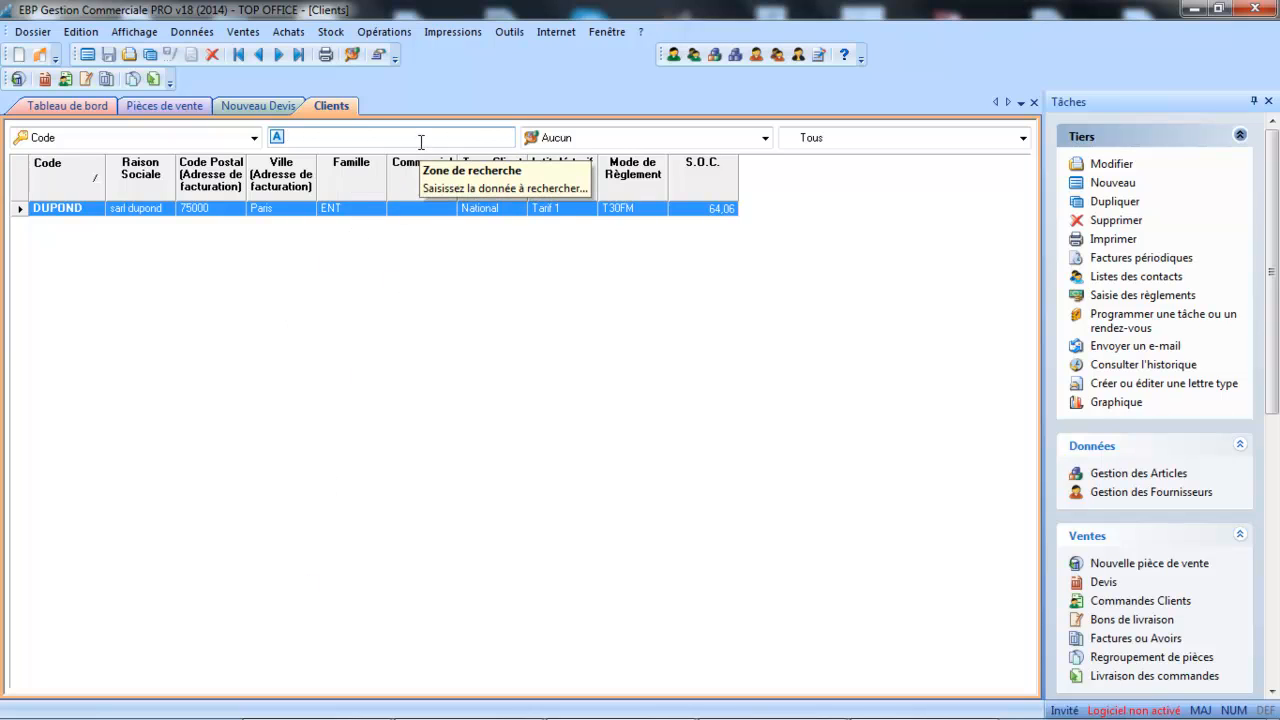
{"action": "type", "text": "DUP"}
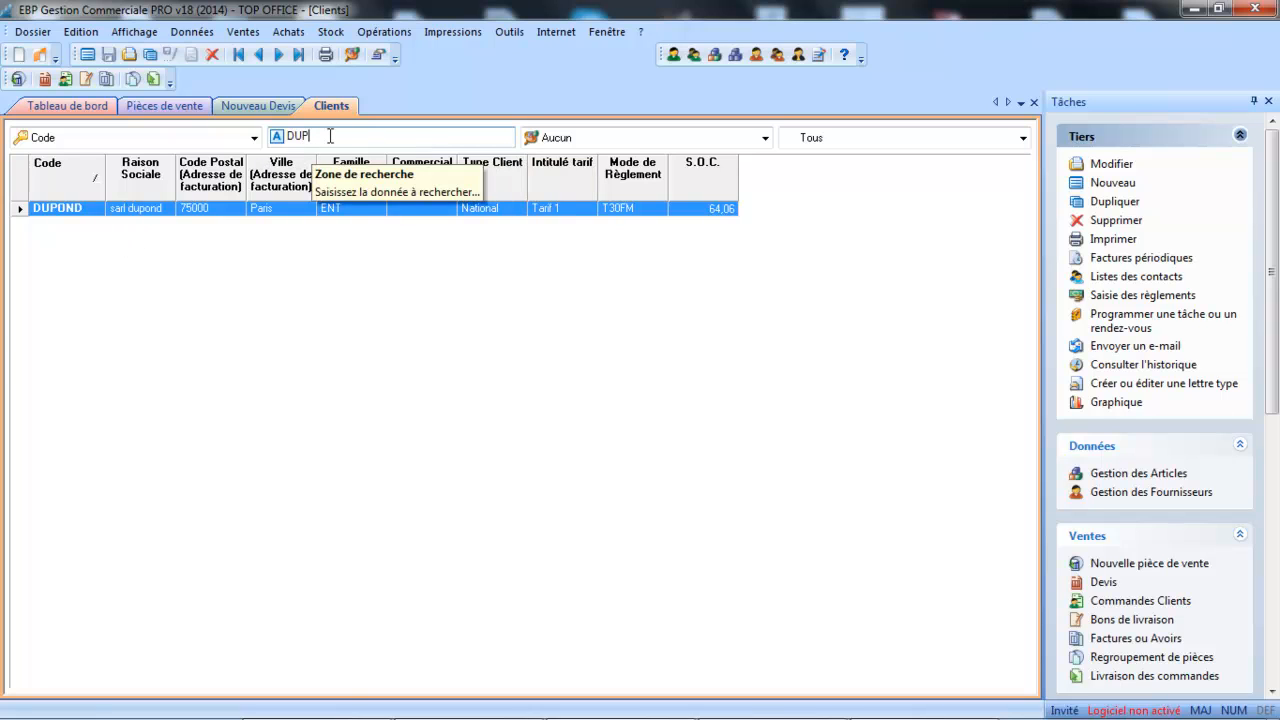
{"action": "key", "text": "BackSpace"}
{"action": "key", "text": "BackSpace"}
{"action": "key", "text": "BackSpace"}
{"action": "left_click", "coordinate": [254, 218]}
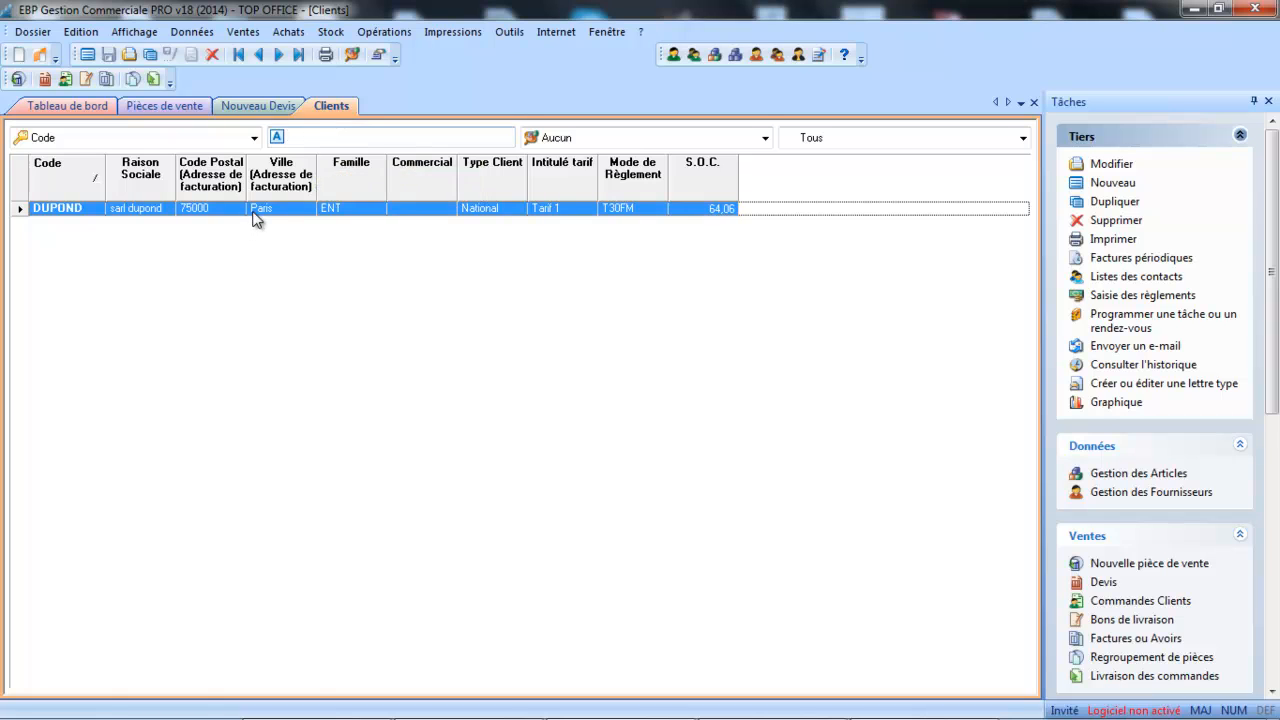
{"action": "double_click", "coordinate": [254, 218]}
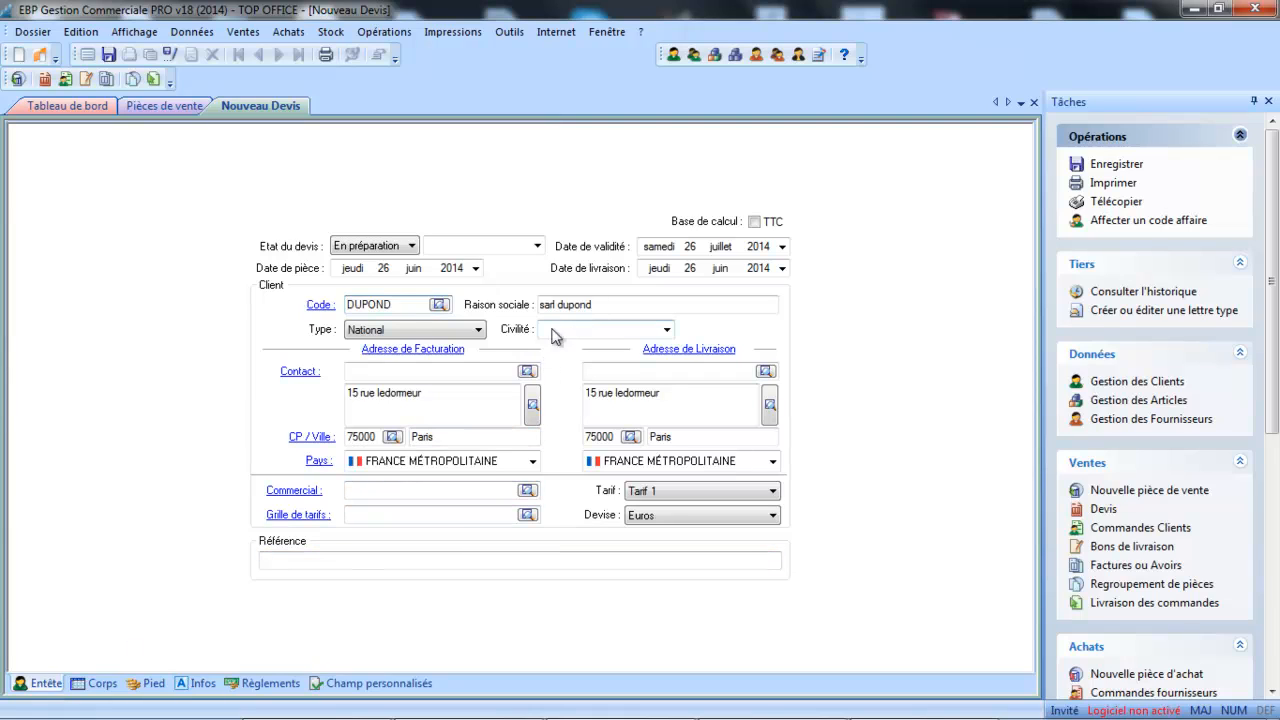
- Try the client type U.E. in the quote header and set it back to National
{"action": "left_click", "coordinate": [394, 328]}
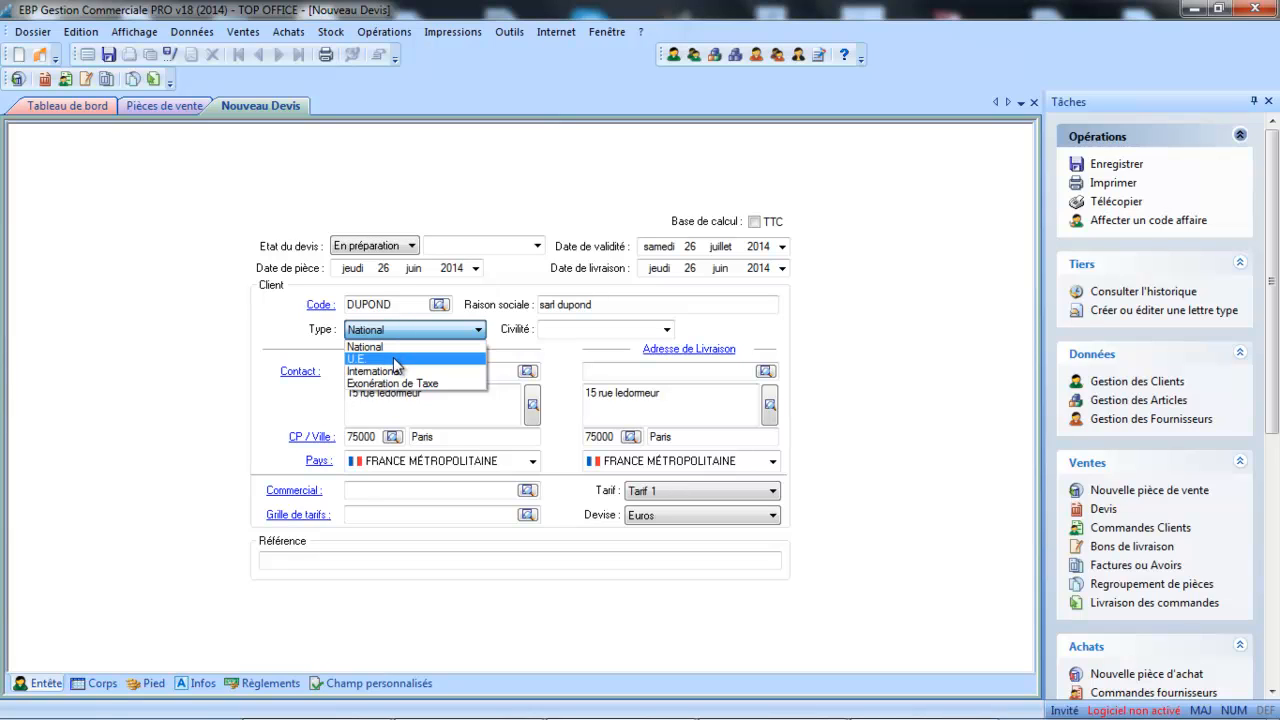
{"action": "left_click", "coordinate": [393, 357]}
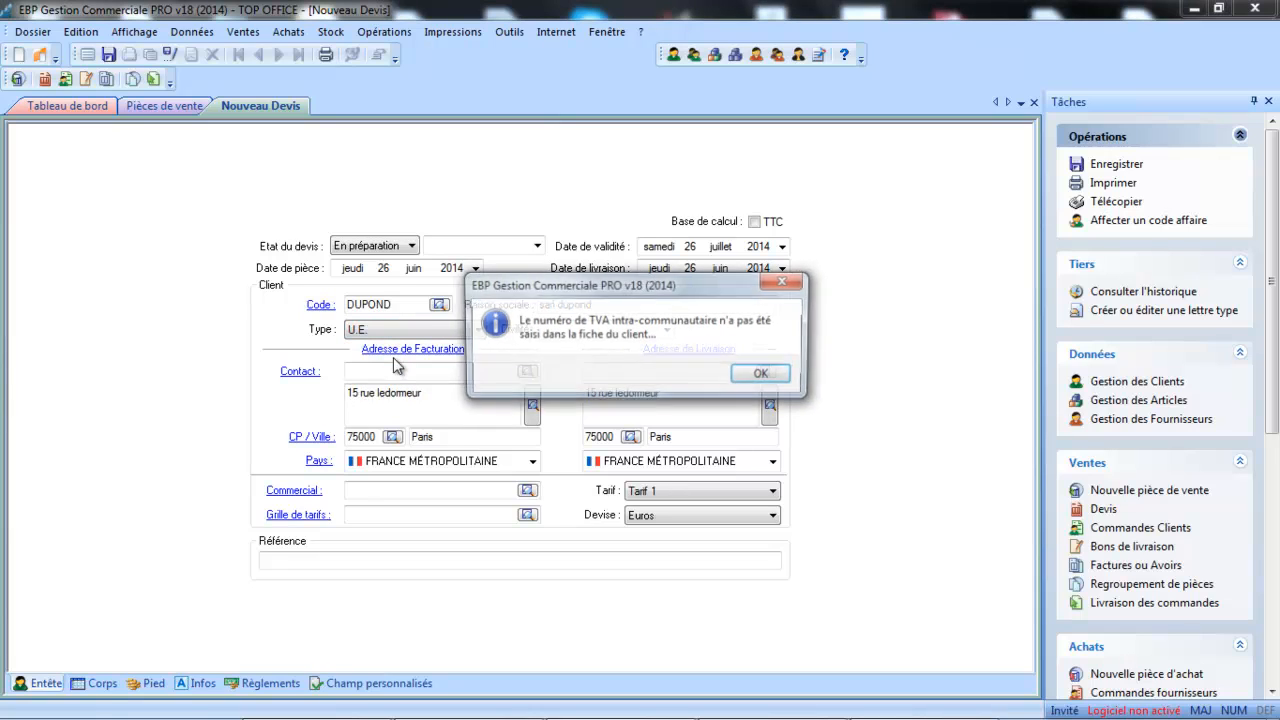
{"action": "left_click", "coordinate": [764, 376]}
{"action": "left_click", "coordinate": [449, 329]}
{"action": "left_click", "coordinate": [448, 347]}
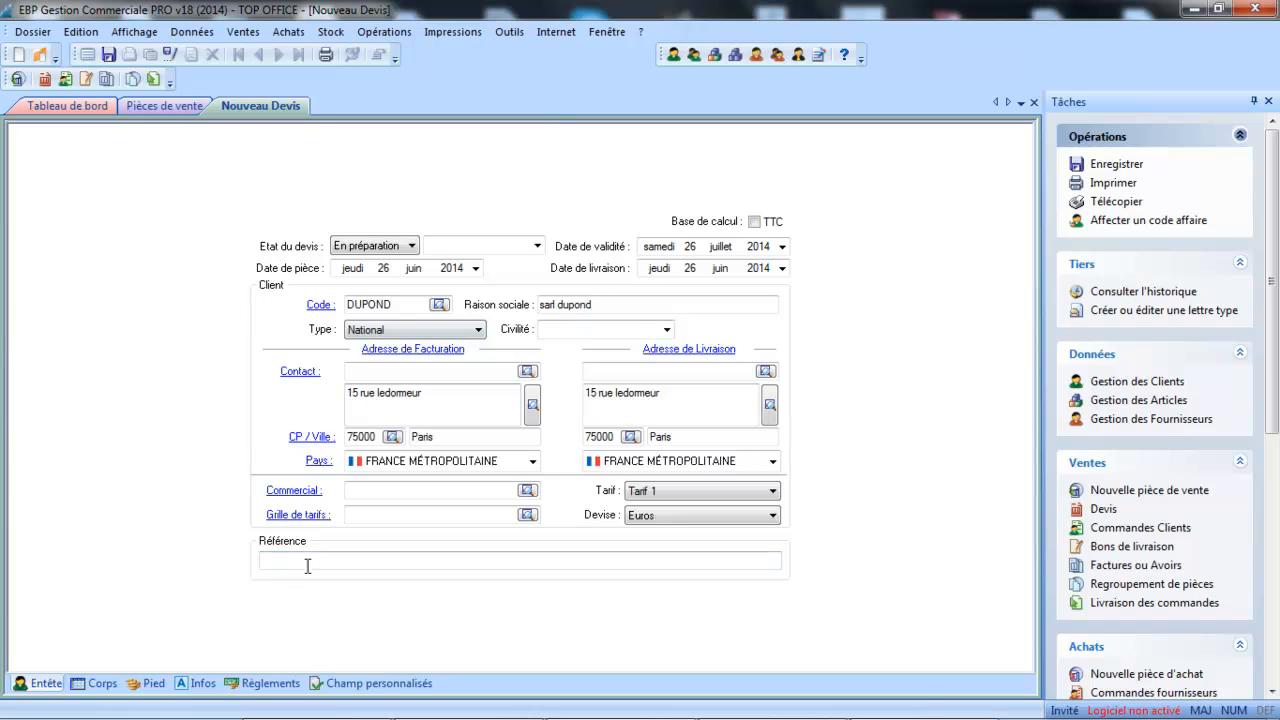
- Add the article BUREAU (BUREAU MODERNE) as the first line of the quote's body
{"action": "left_click", "coordinate": [103, 685]}
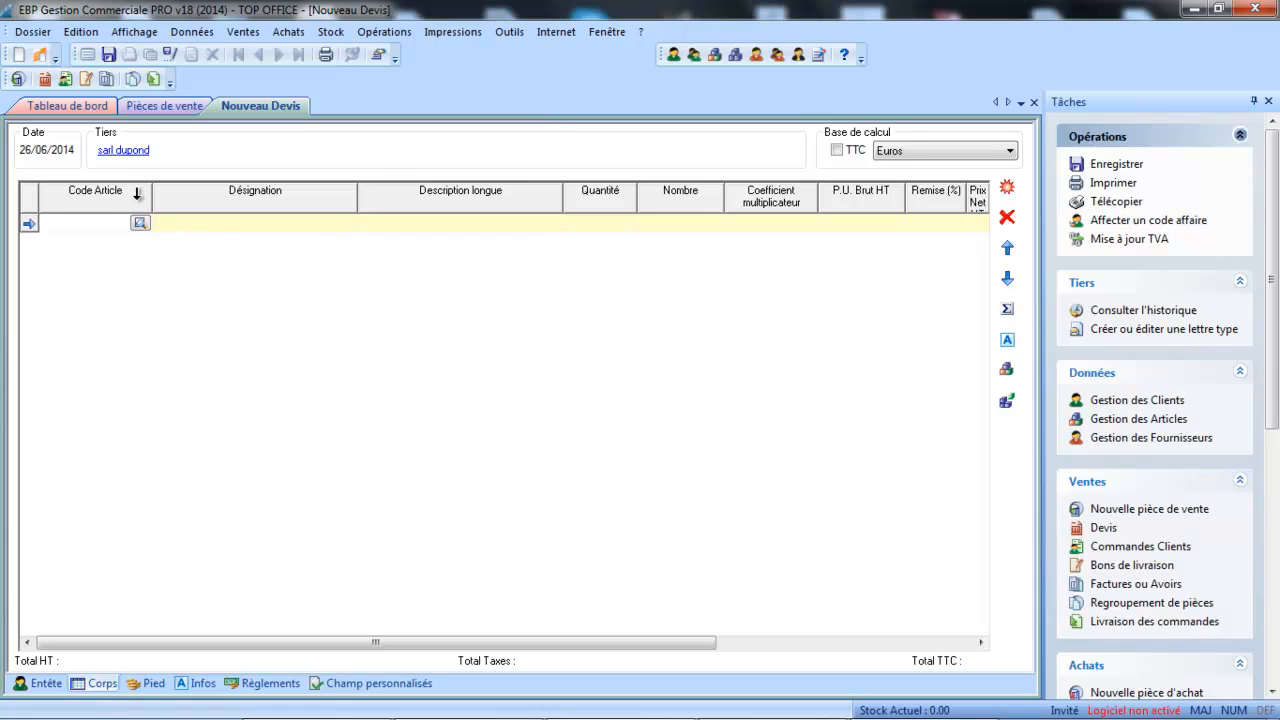
{"action": "left_click", "coordinate": [139, 223]}
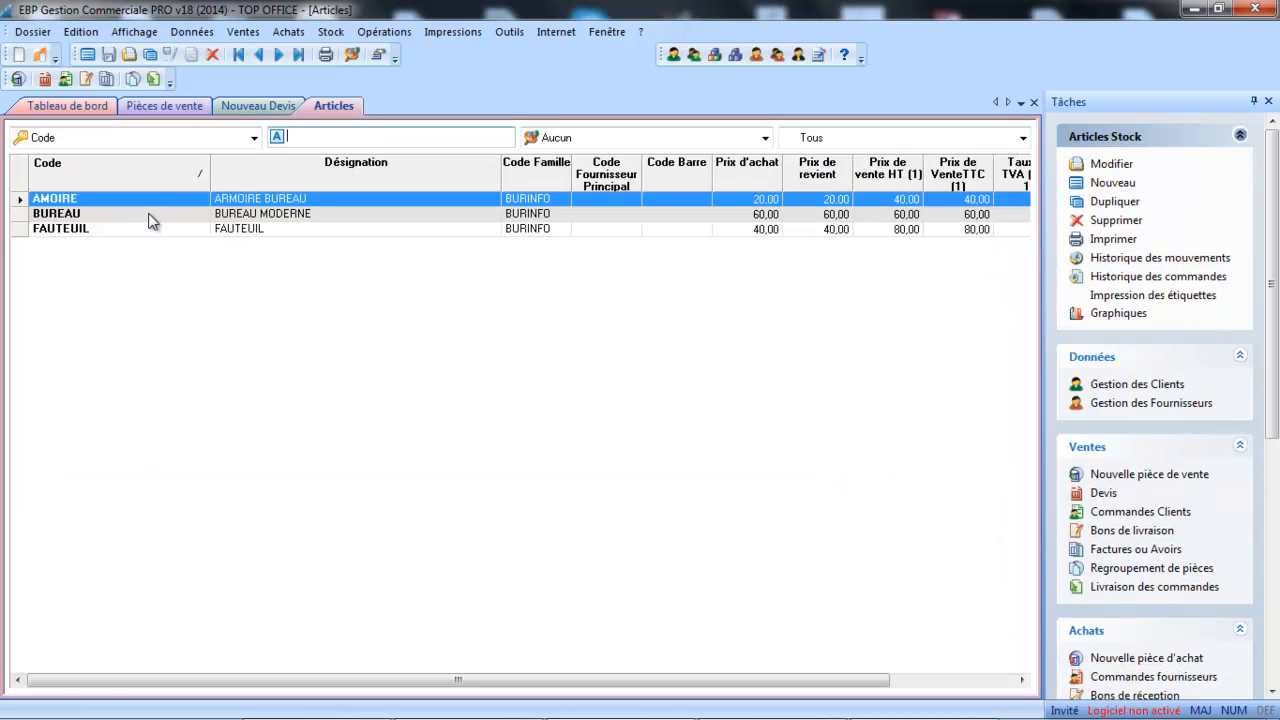
{"action": "left_click", "coordinate": [150, 214]}
{"action": "double_click", "coordinate": [150, 219]}
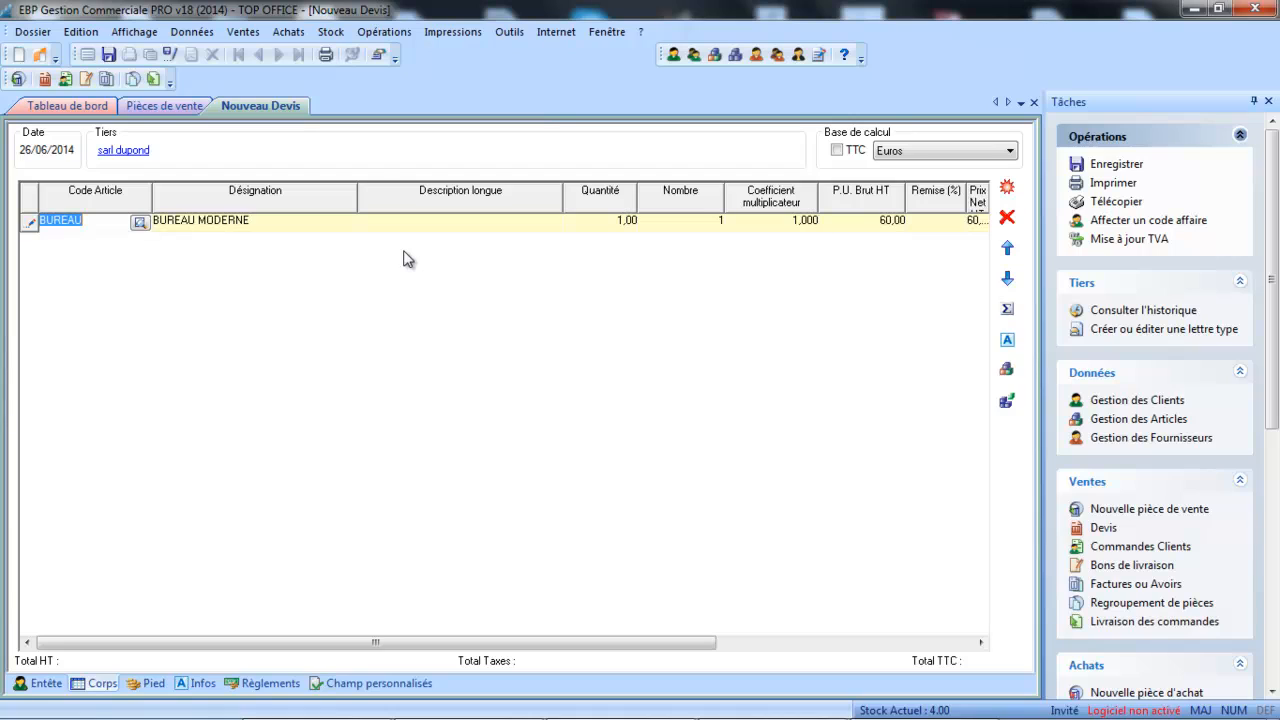
- Set the BUREAU line's quantity to 2 and complete the line, keeping its other values
{"action": "key", "text": "Tab"}
{"action": "key", "text": "Tab"}
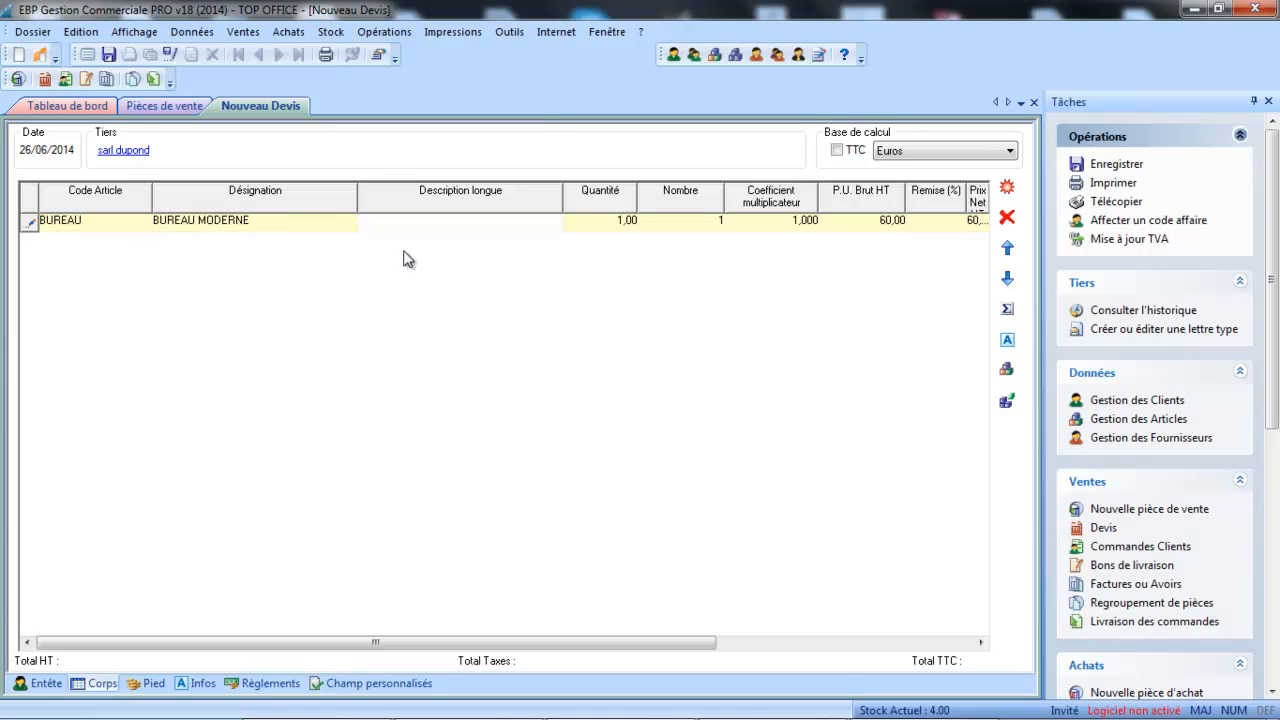
{"action": "key", "text": "Tab"}
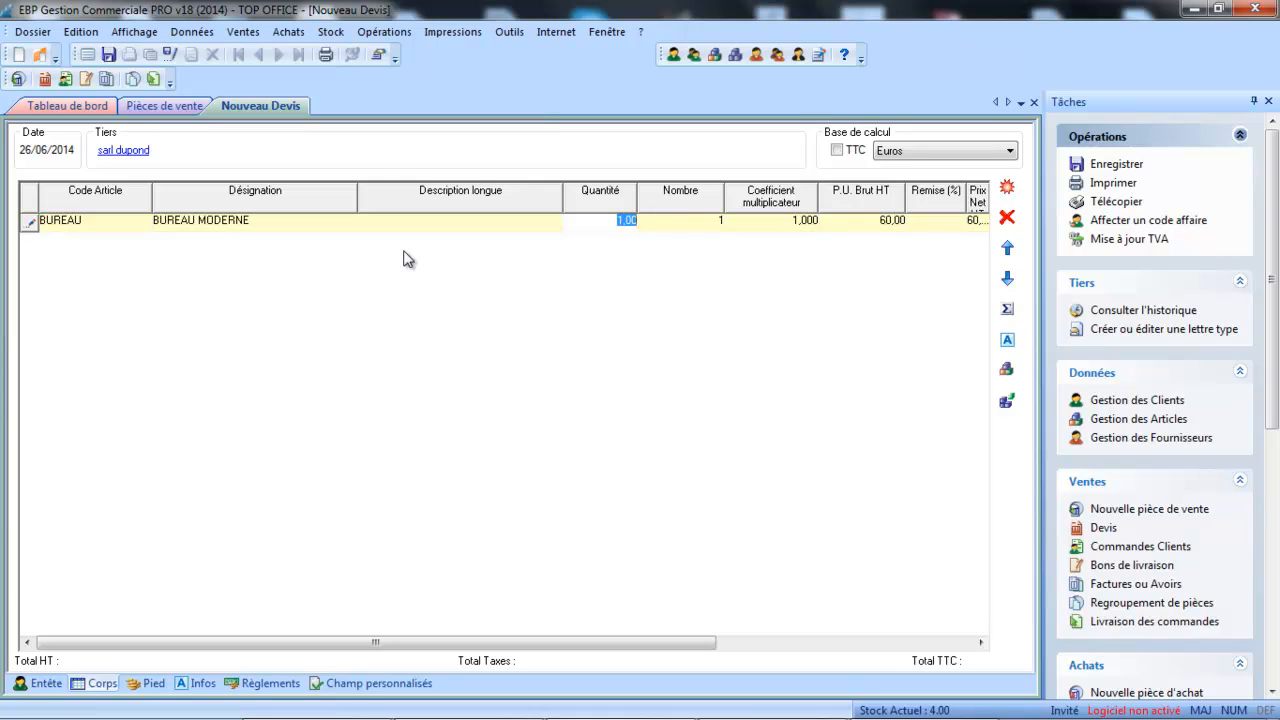
{"action": "type", "text": "2"}
{"action": "key", "text": "Tab"}
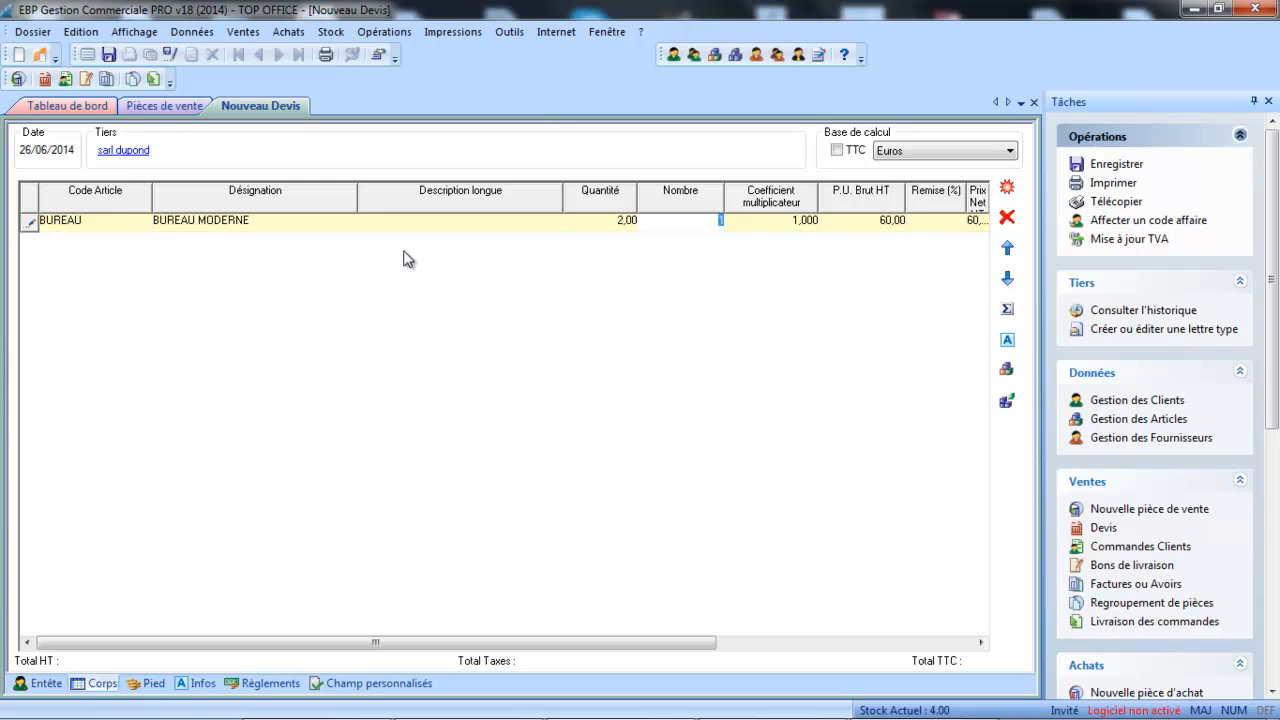
{"action": "key", "text": "Tab"}
{"action": "key", "text": "Tab"}
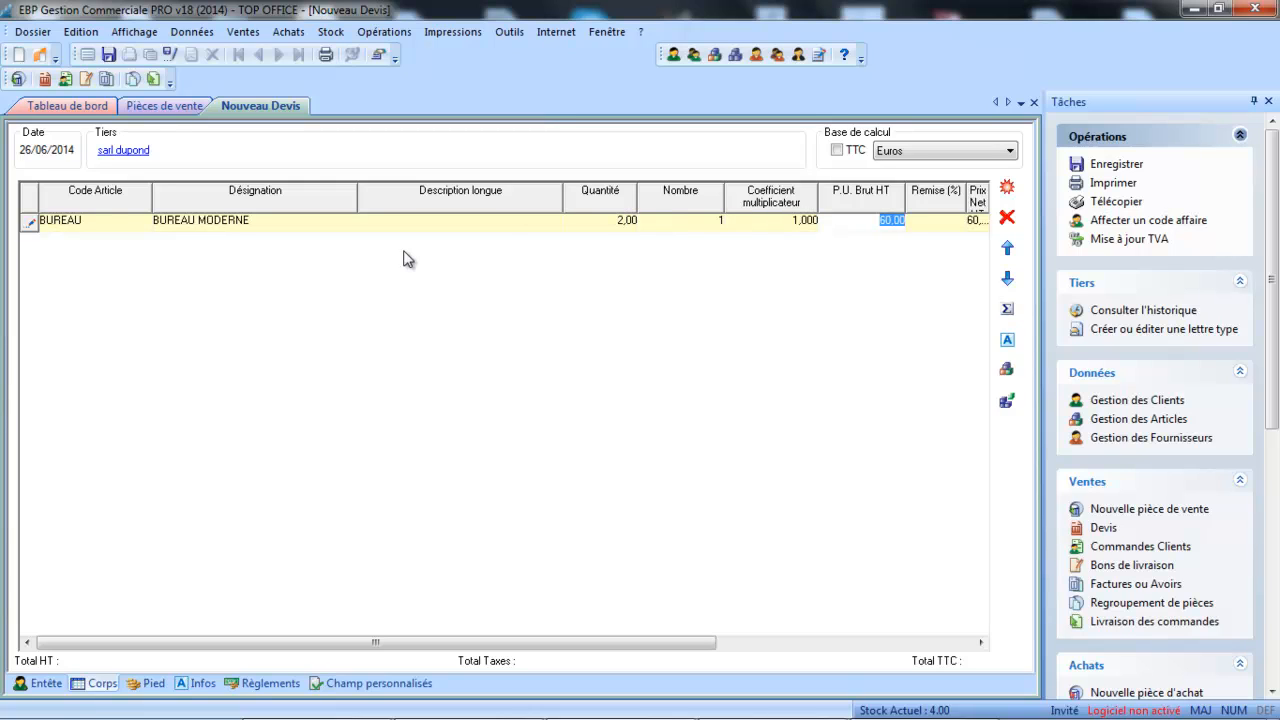
{"action": "key", "text": "Tab"}
{"action": "key", "text": "Tab"}
{"action": "key", "text": "Tab"}
{"action": "key", "text": "Tab"}
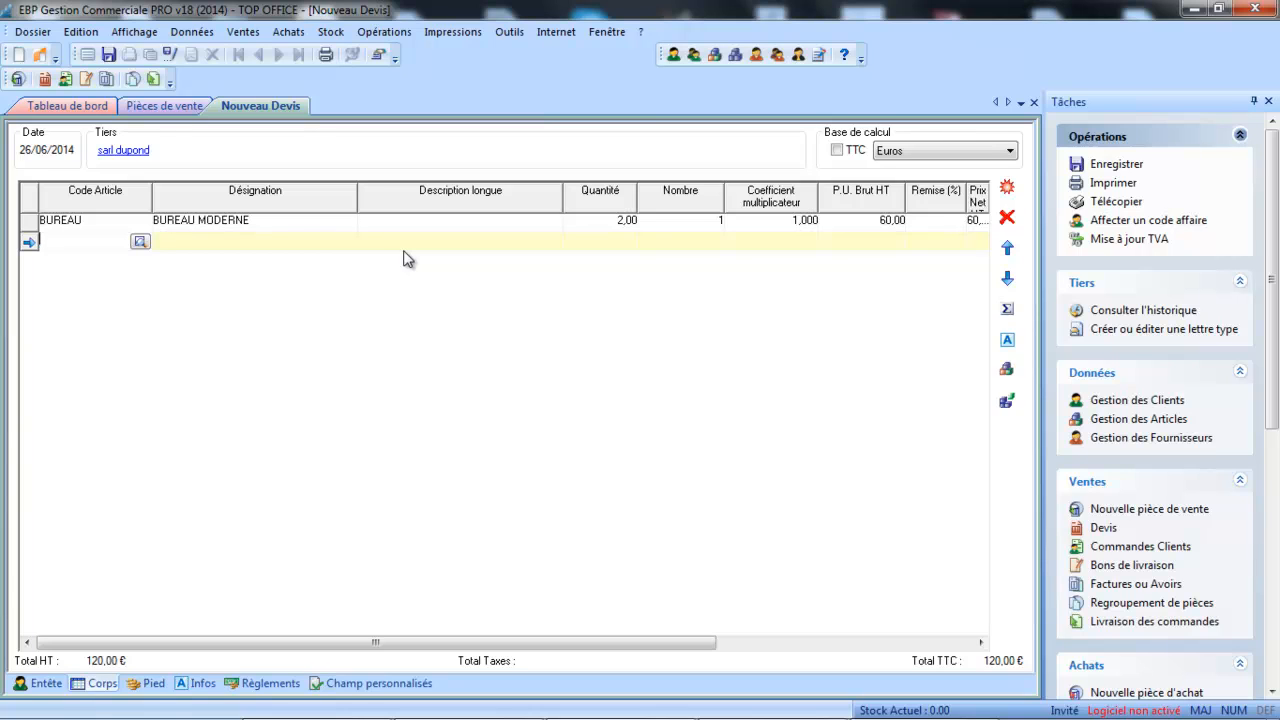
- Remove the Description longue, Nombre, Coefficient multiplicateur and Remise (%) columns from the quote's line grid
{"action": "right_click", "coordinate": [405, 258]}
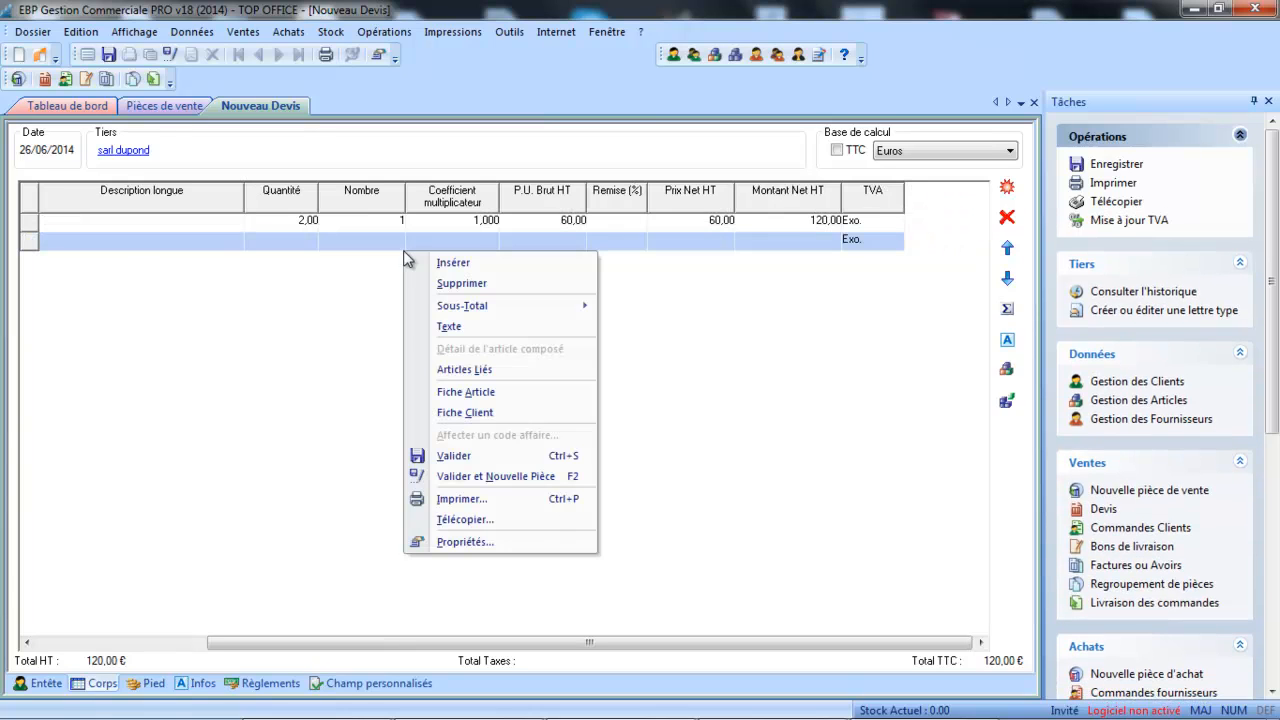
{"action": "left_click", "coordinate": [476, 543]}
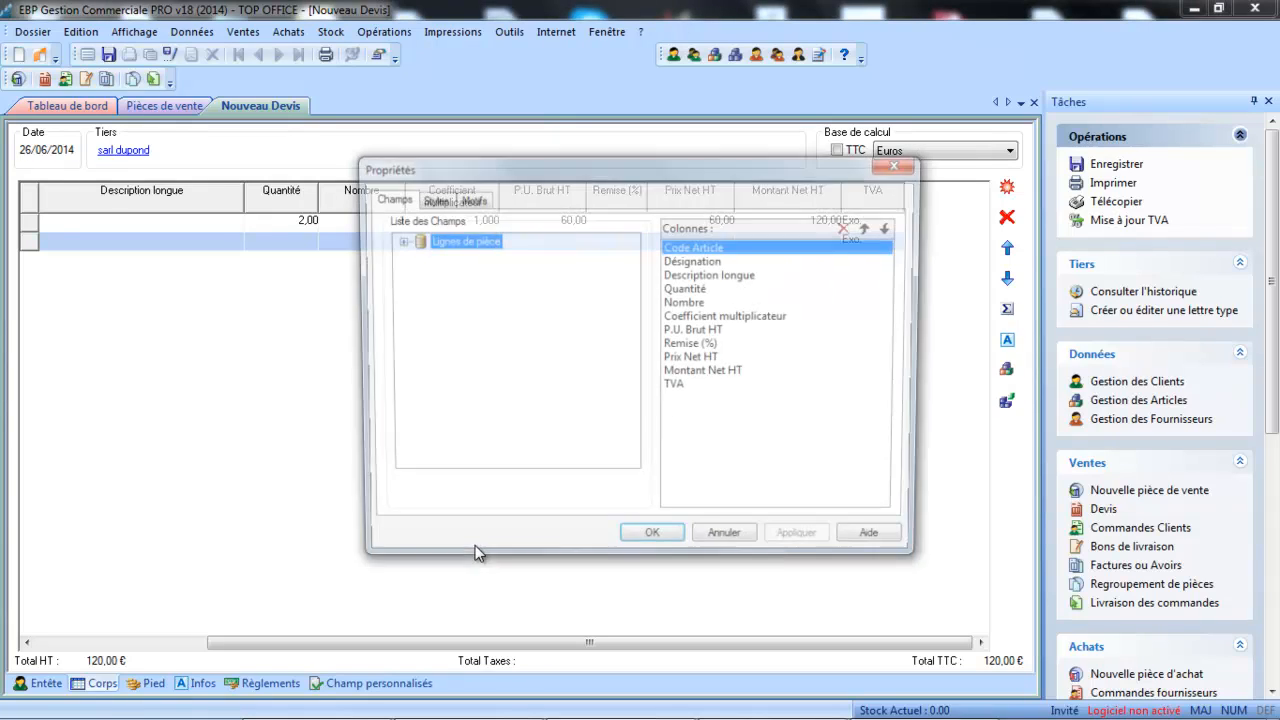
{"action": "left_click", "coordinate": [692, 276]}
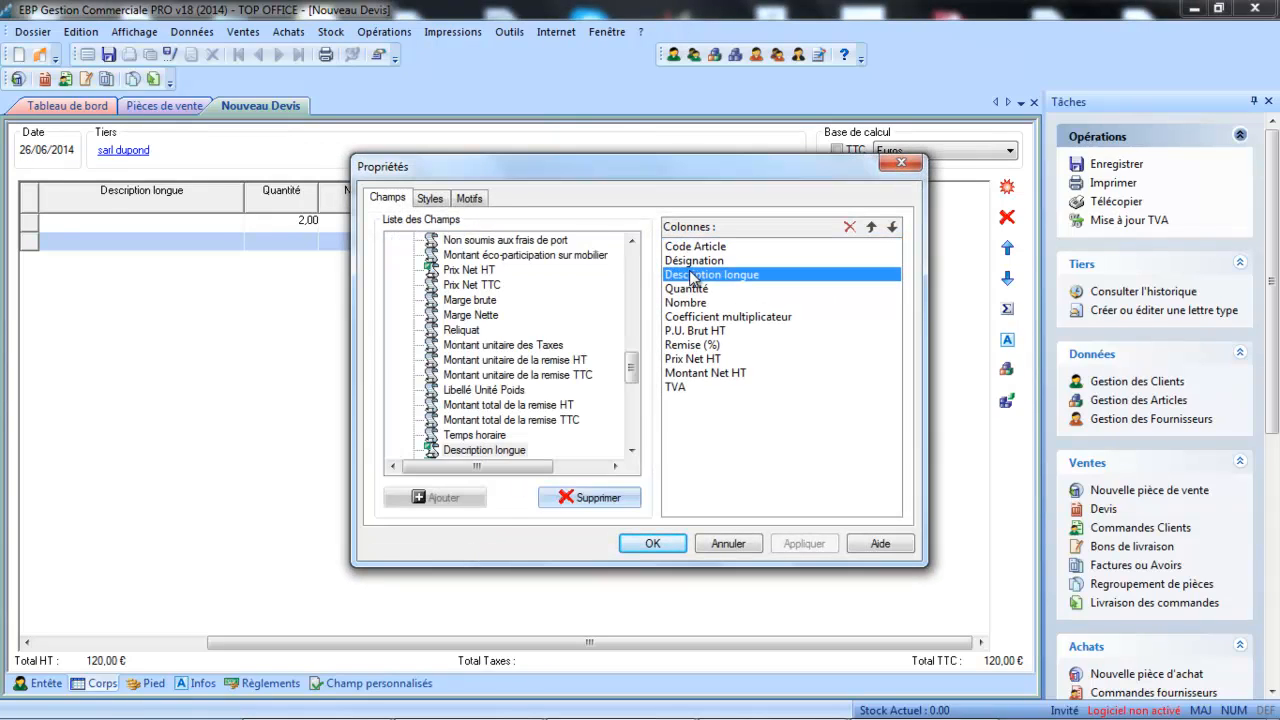
{"action": "left_click", "coordinate": [849, 228]}
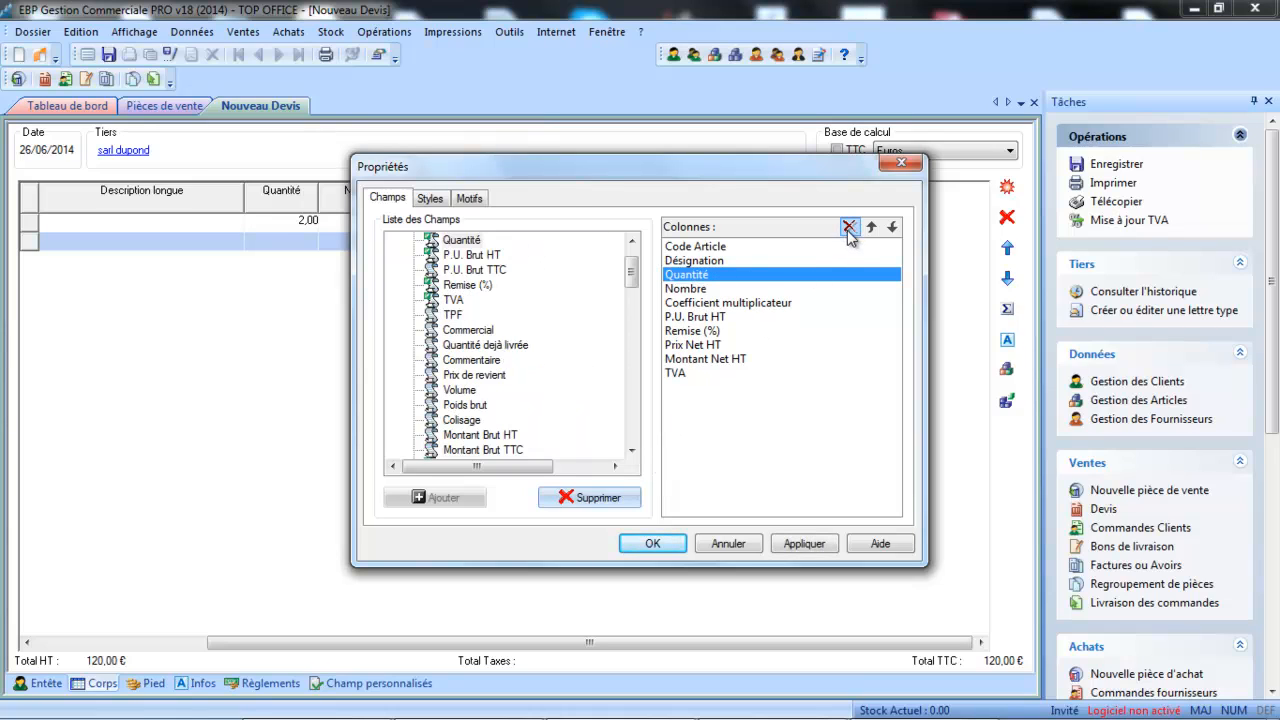
{"action": "left_click", "coordinate": [751, 285]}
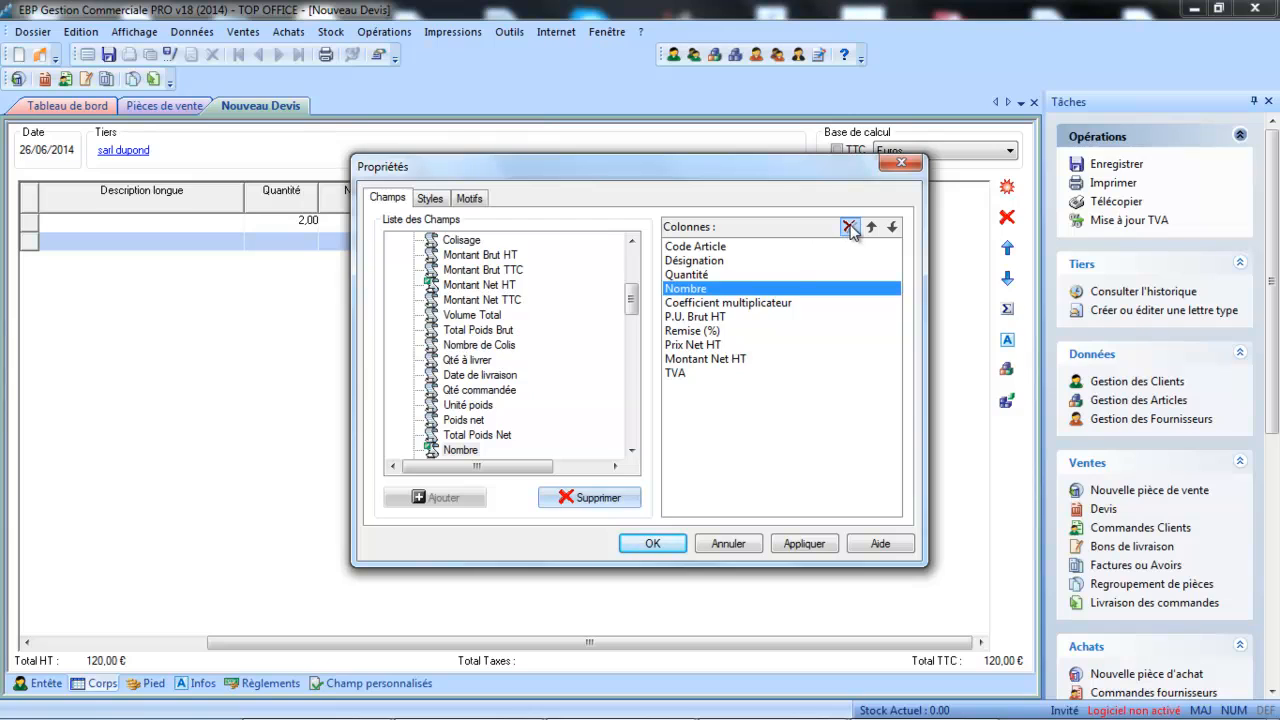
{"action": "left_click", "coordinate": [849, 228]}
{"action": "left_click", "coordinate": [849, 228]}
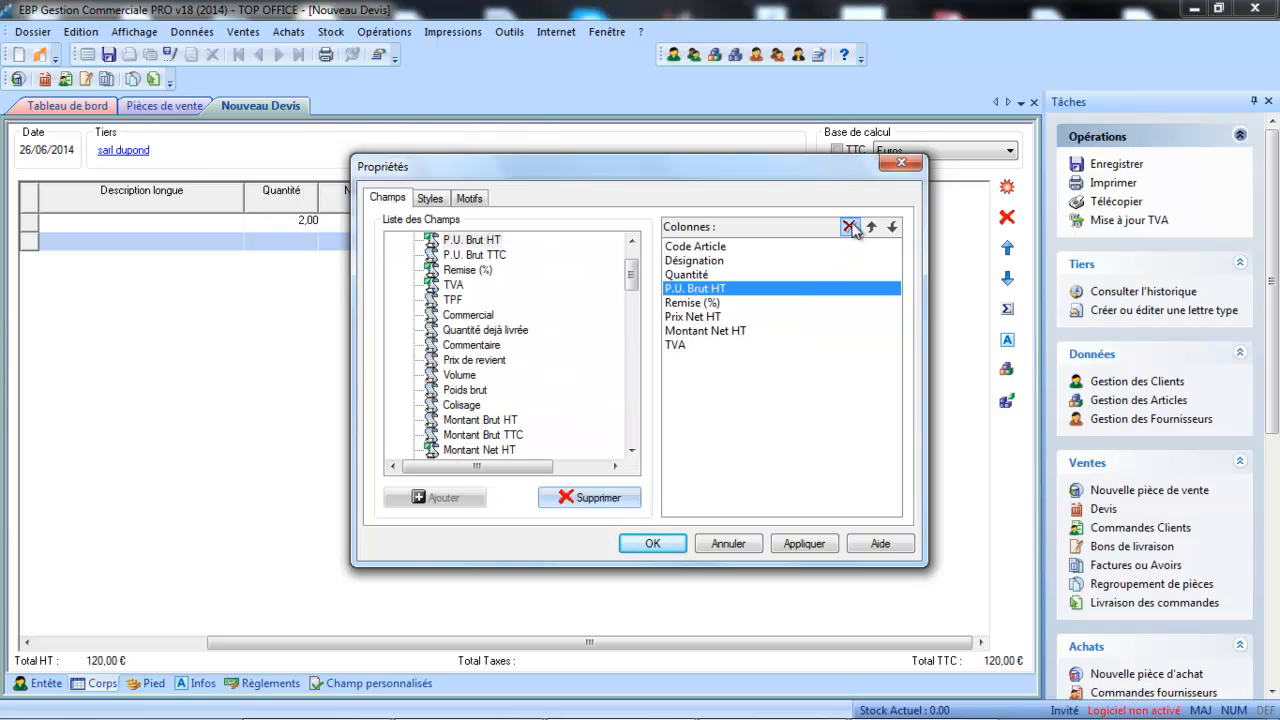
{"action": "left_click", "coordinate": [718, 303]}
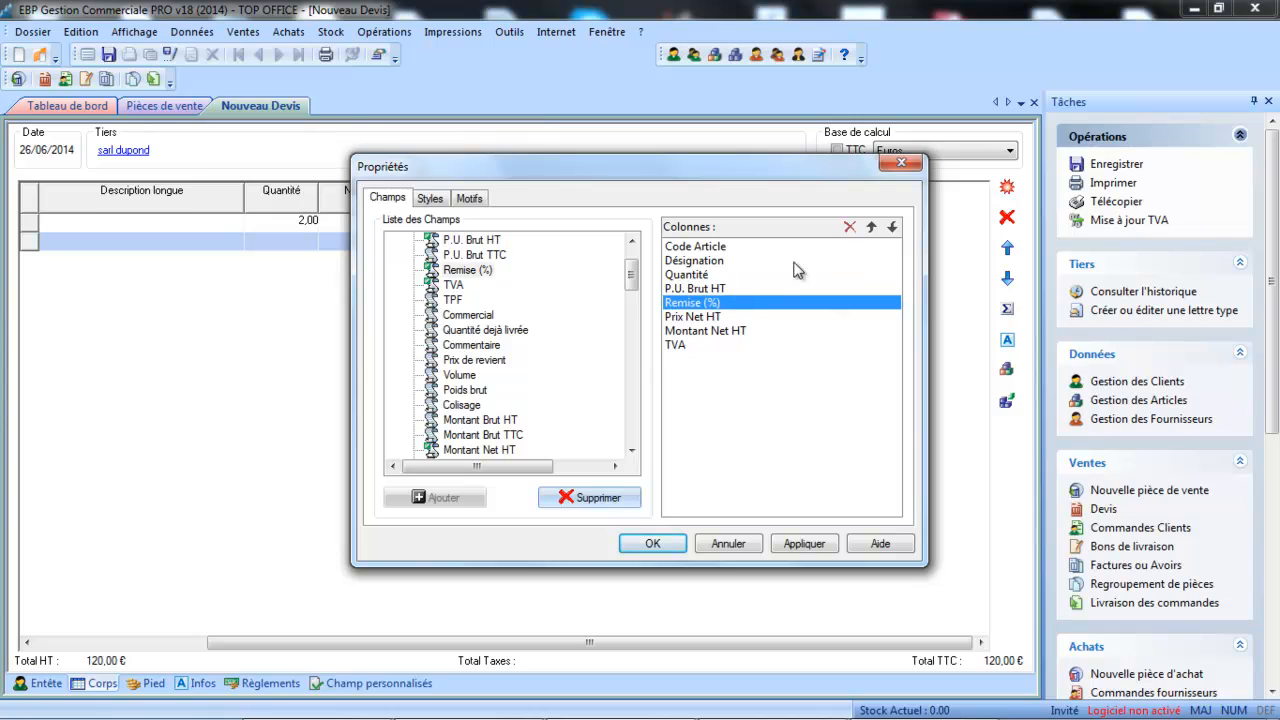
{"action": "left_click", "coordinate": [849, 228]}
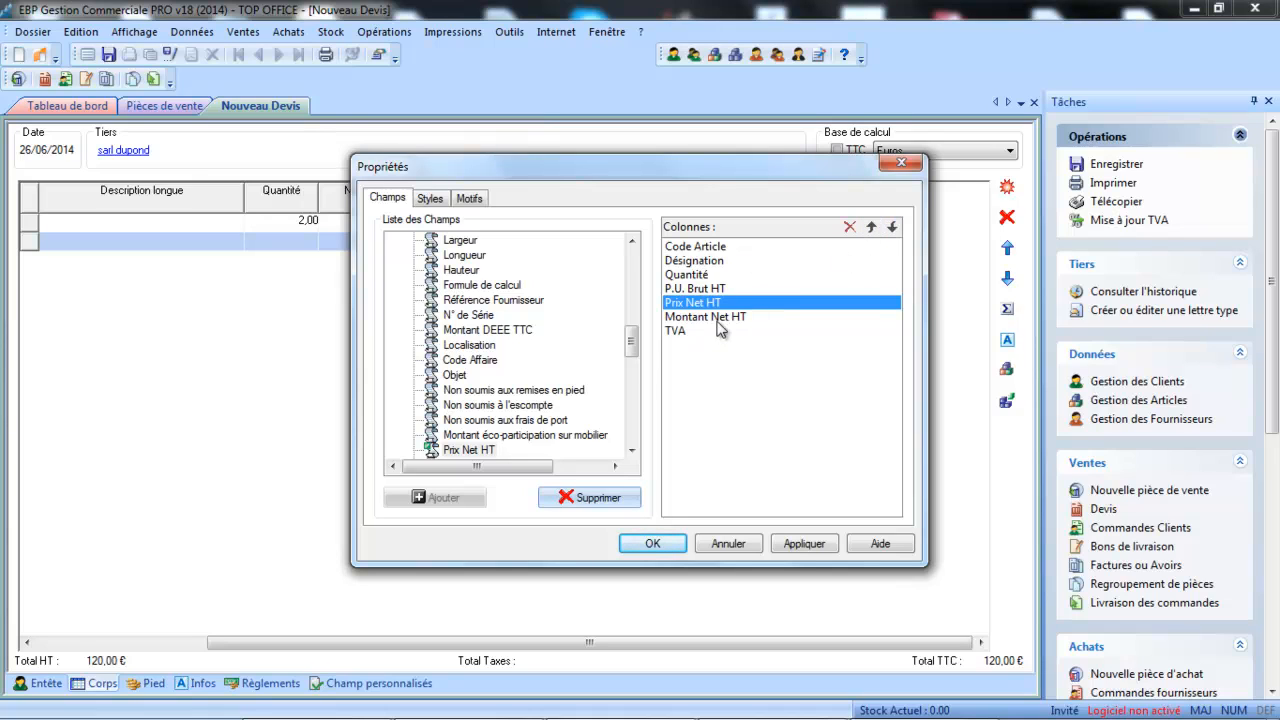
{"action": "left_click", "coordinate": [648, 545]}
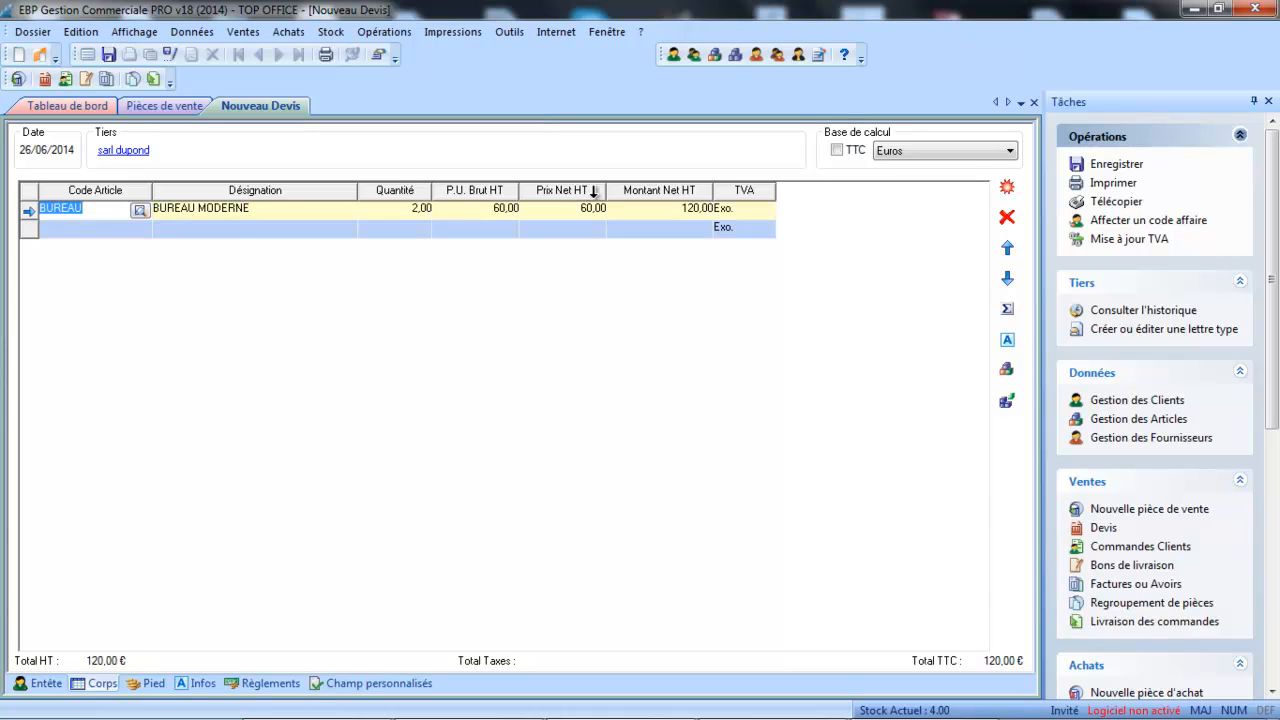
- View the VAT rates available for the BUREAU line, keeping it at Exo
{"action": "left_click", "coordinate": [733, 213]}
{"action": "left_click", "coordinate": [733, 216]}
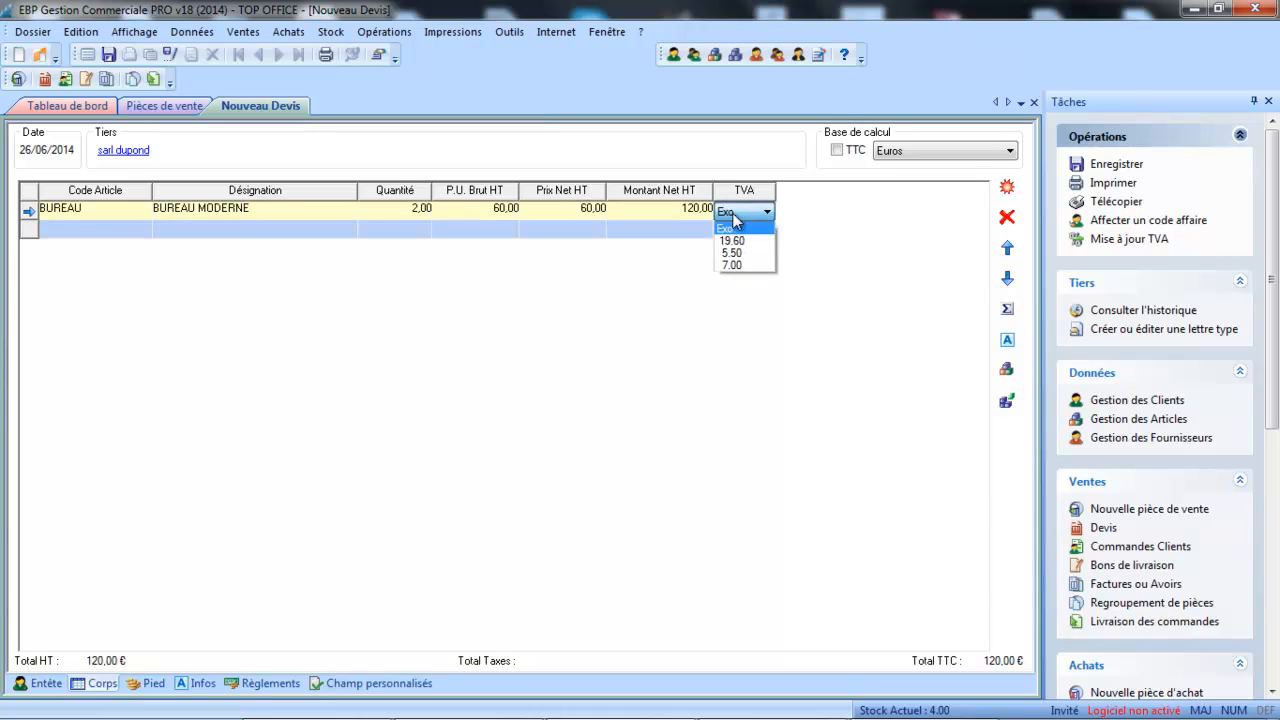
{"action": "left_click", "coordinate": [647, 213]}
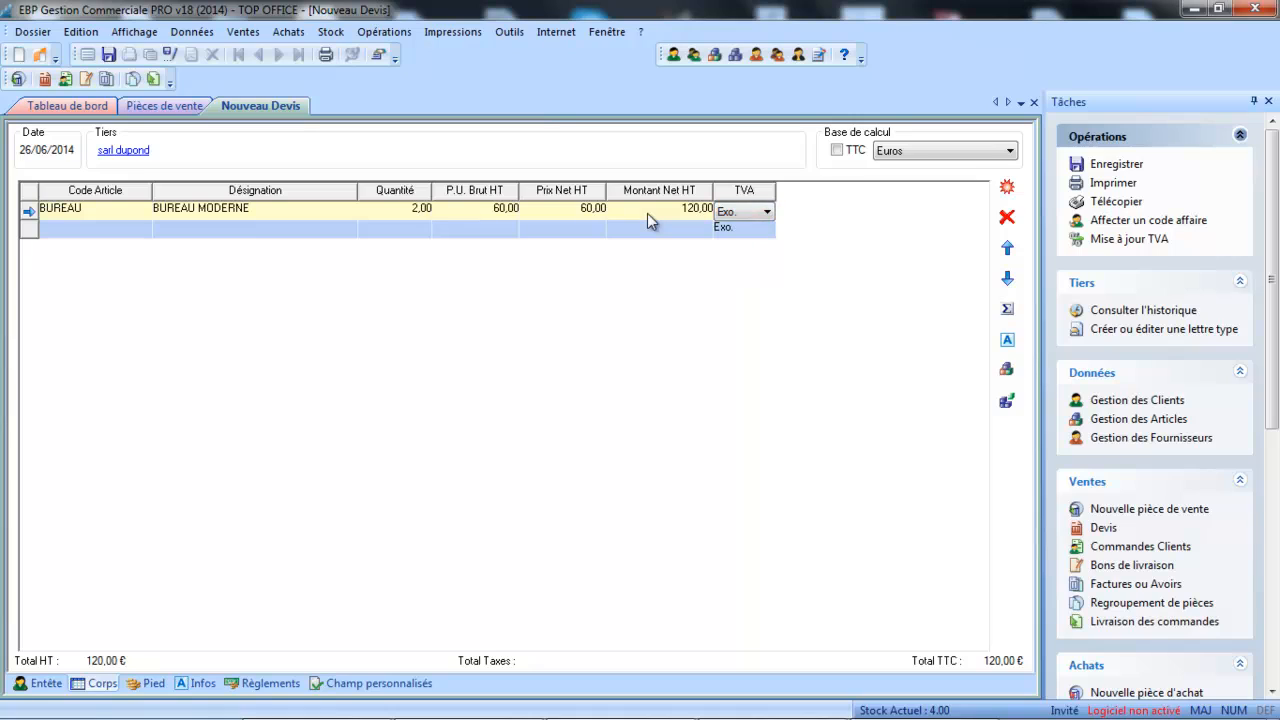
- Add the article FAUTEUIL as the second line of the quote's body, keeping its proposed values
{"action": "left_click", "coordinate": [143, 228]}
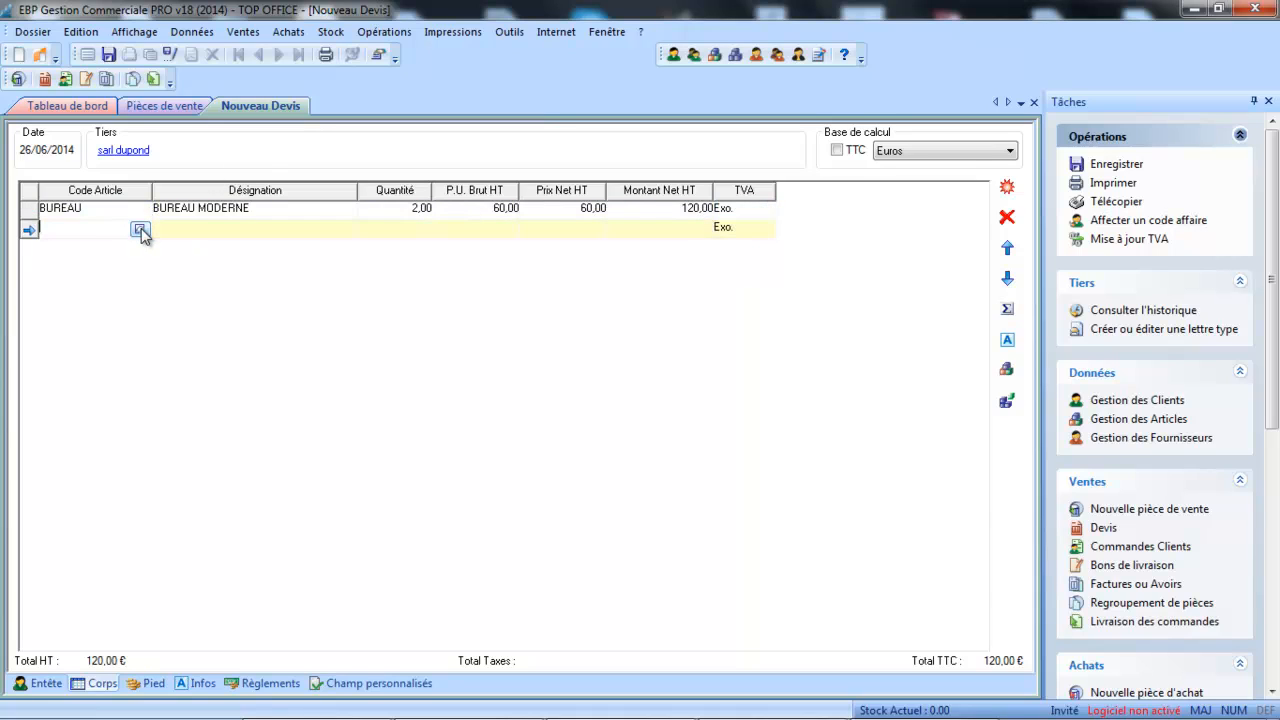
{"action": "left_click", "coordinate": [141, 231]}
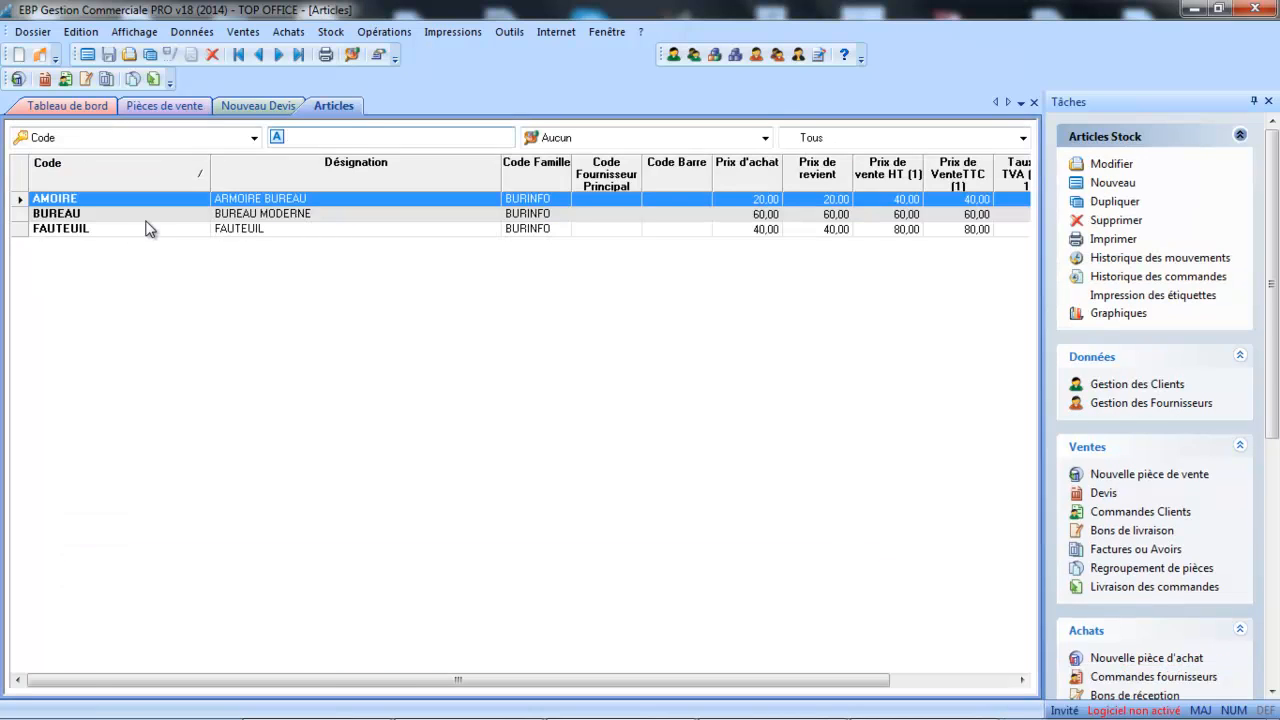
{"action": "key", "text": "Return"}
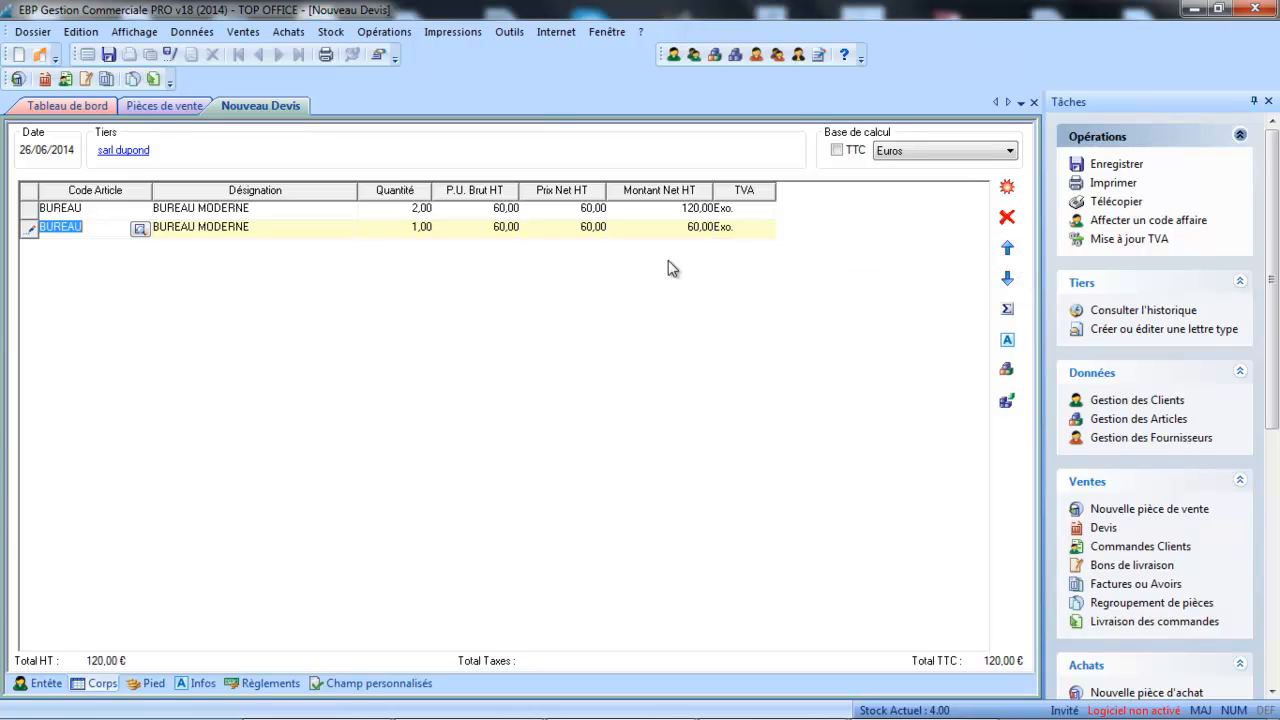
{"action": "left_click", "coordinate": [145, 231]}
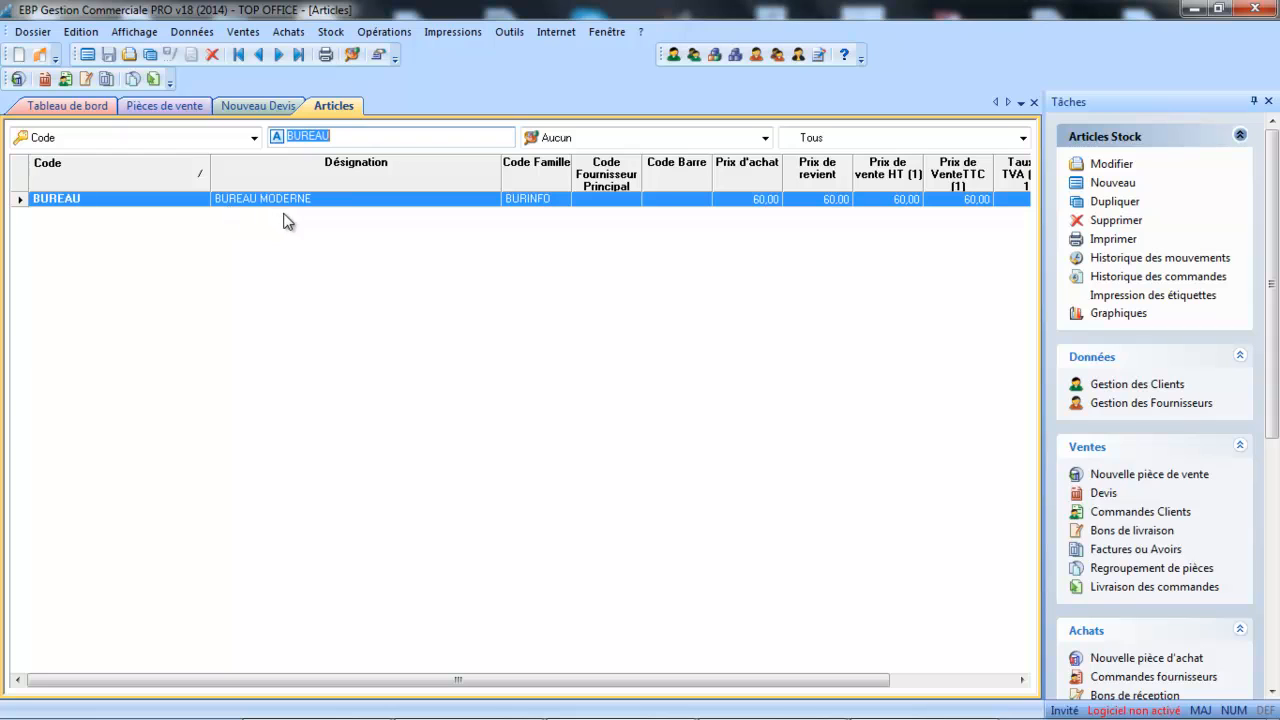
{"action": "key", "text": "BackSpace"}
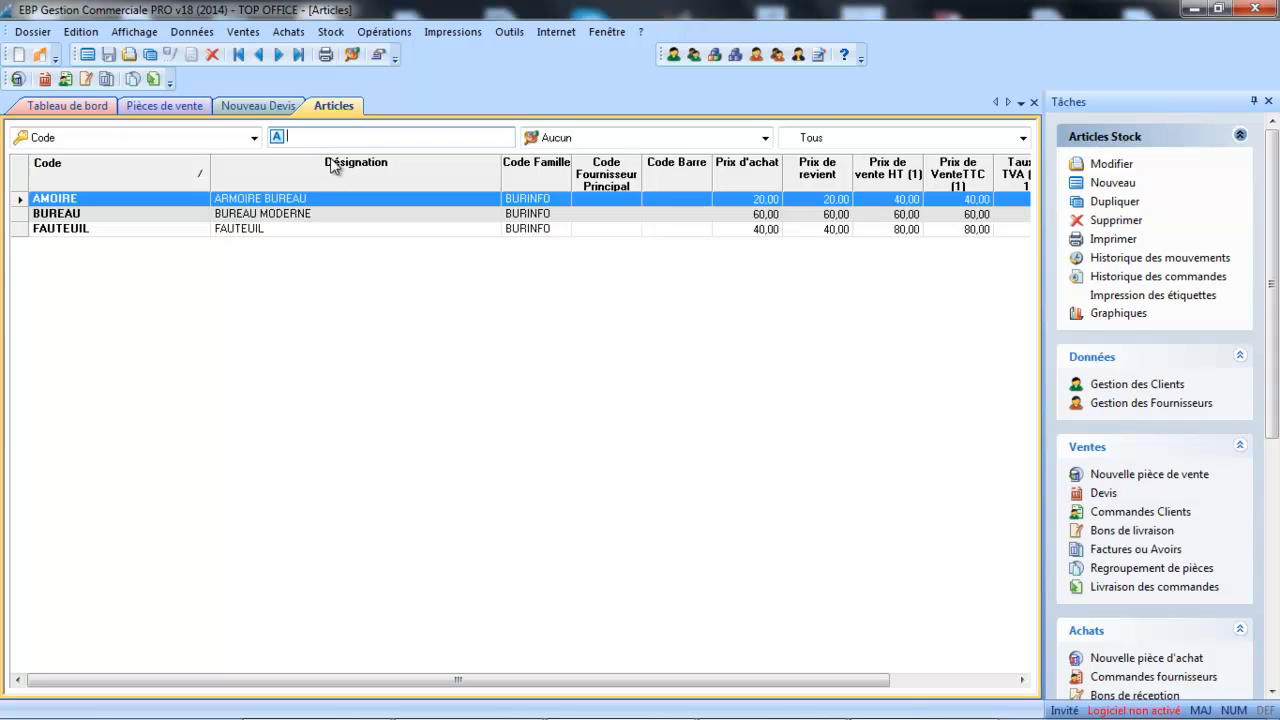
{"action": "double_click", "coordinate": [268, 235]}
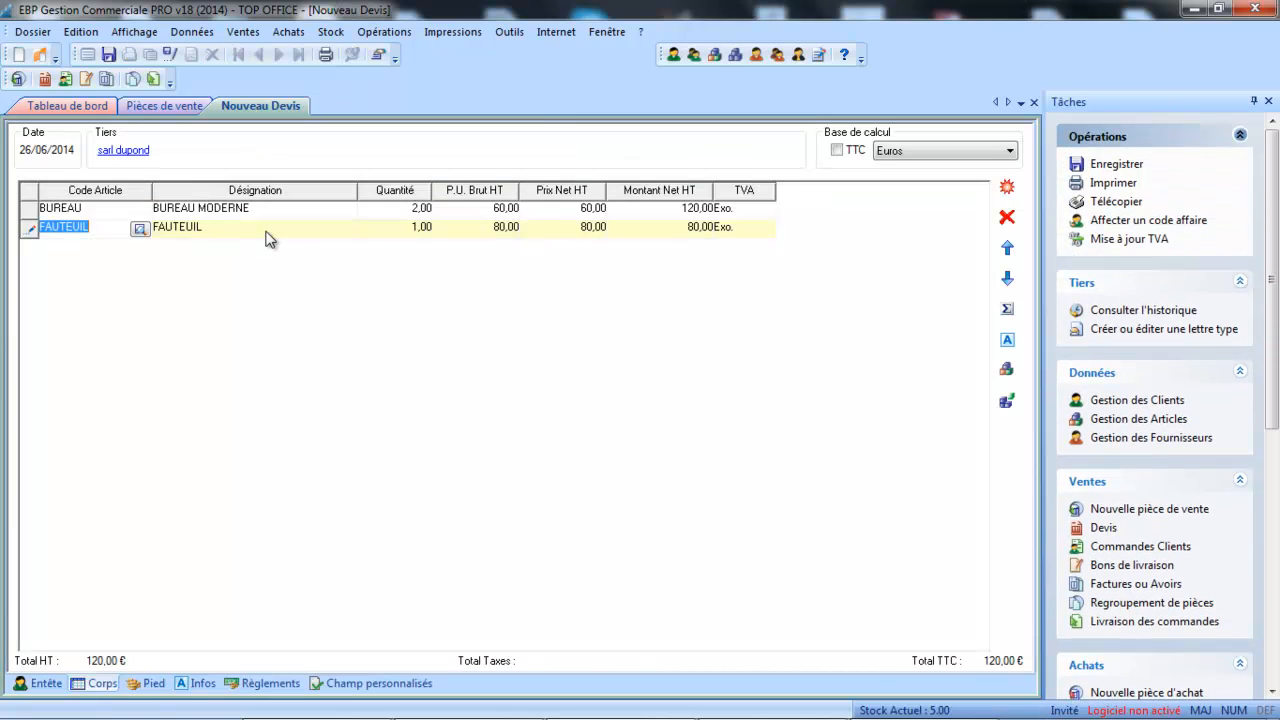
{"action": "key", "text": "Return"}
{"action": "key", "text": "Return"}
{"action": "key", "text": "Return"}
{"action": "key", "text": "Return"}
{"action": "key", "text": "Return"}
{"action": "key", "text": "Return"}
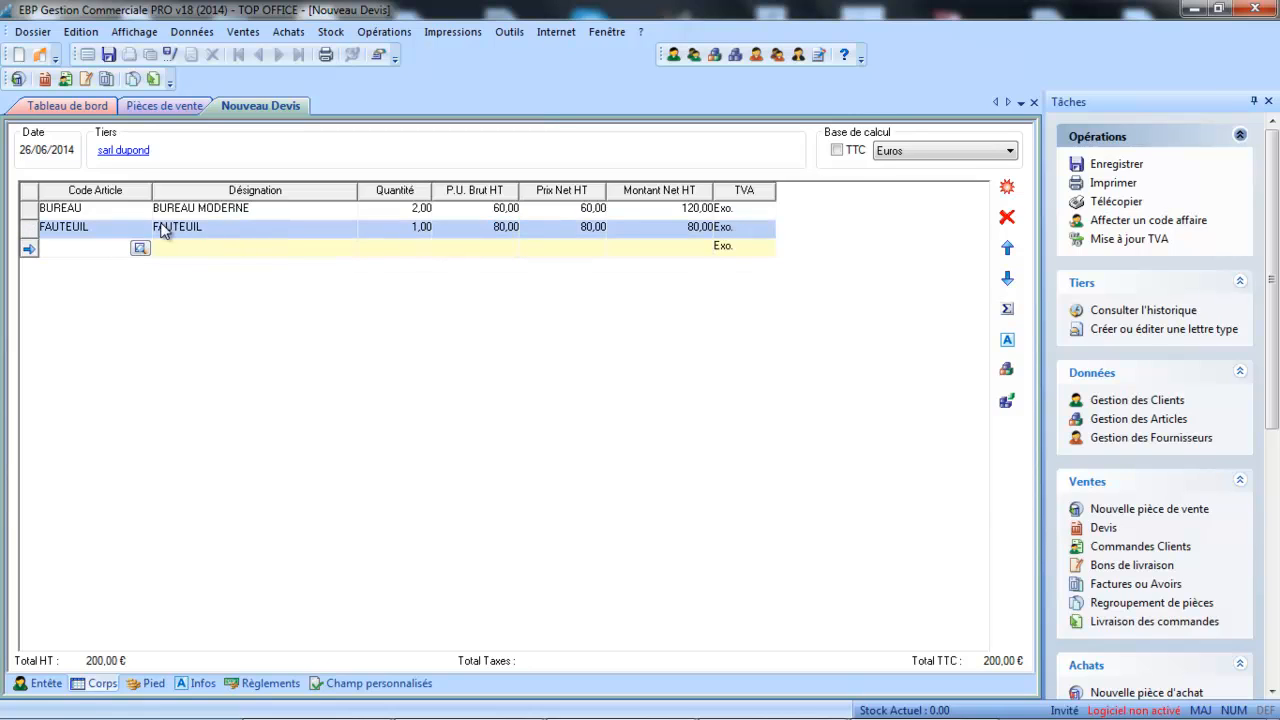
- Move the FAUTEUIL line above the BUREAU line and insert a subtotal line below the articles
{"action": "left_click", "coordinate": [163, 228]}
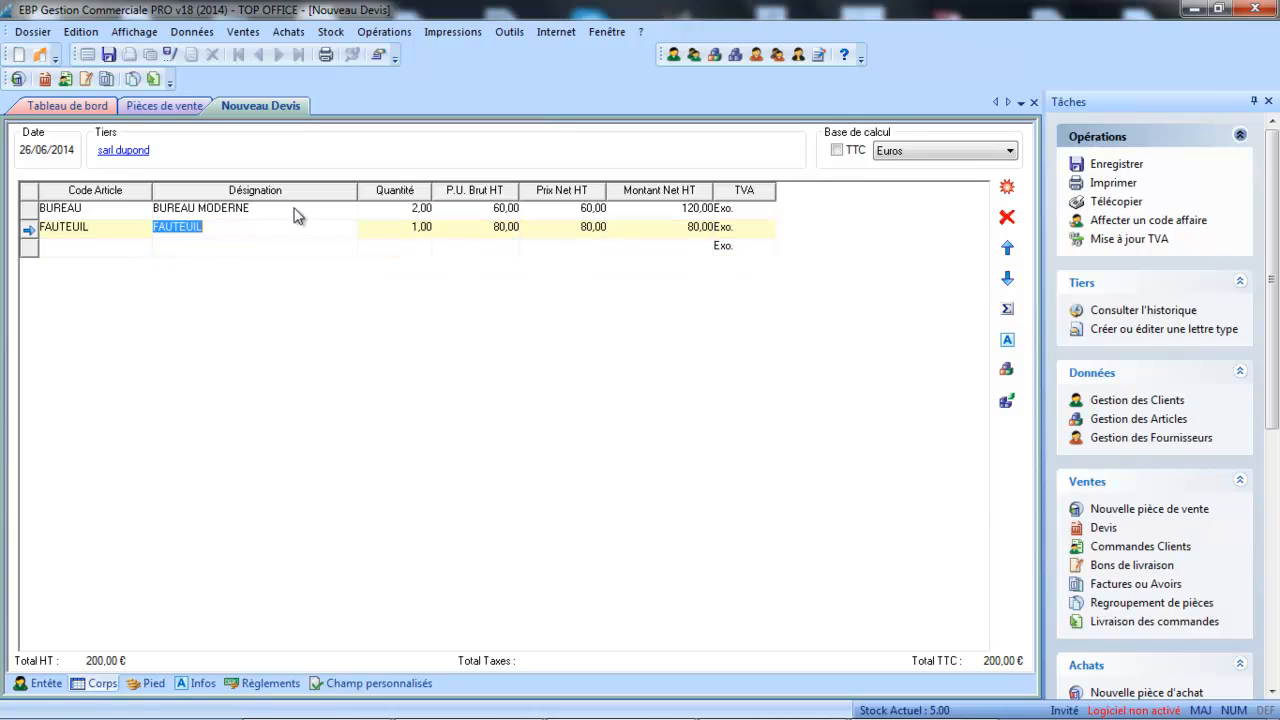
{"action": "left_click", "coordinate": [1007, 250]}
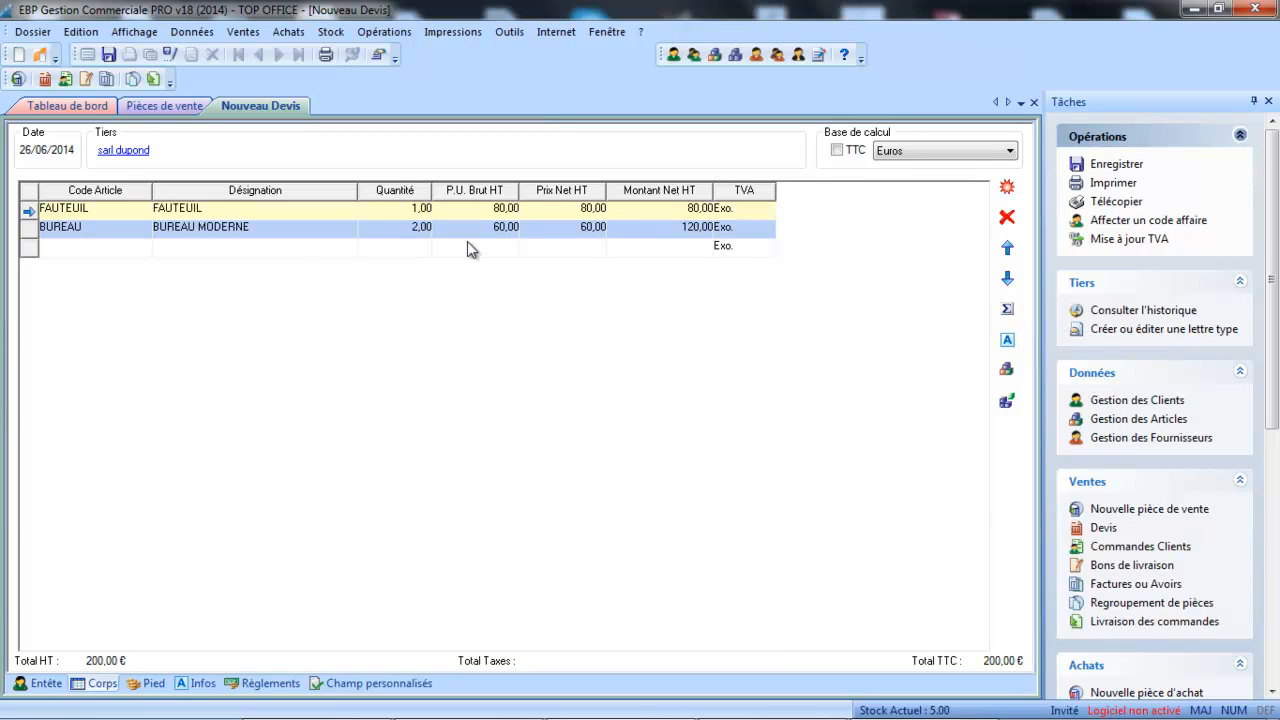
{"action": "left_click", "coordinate": [206, 248]}
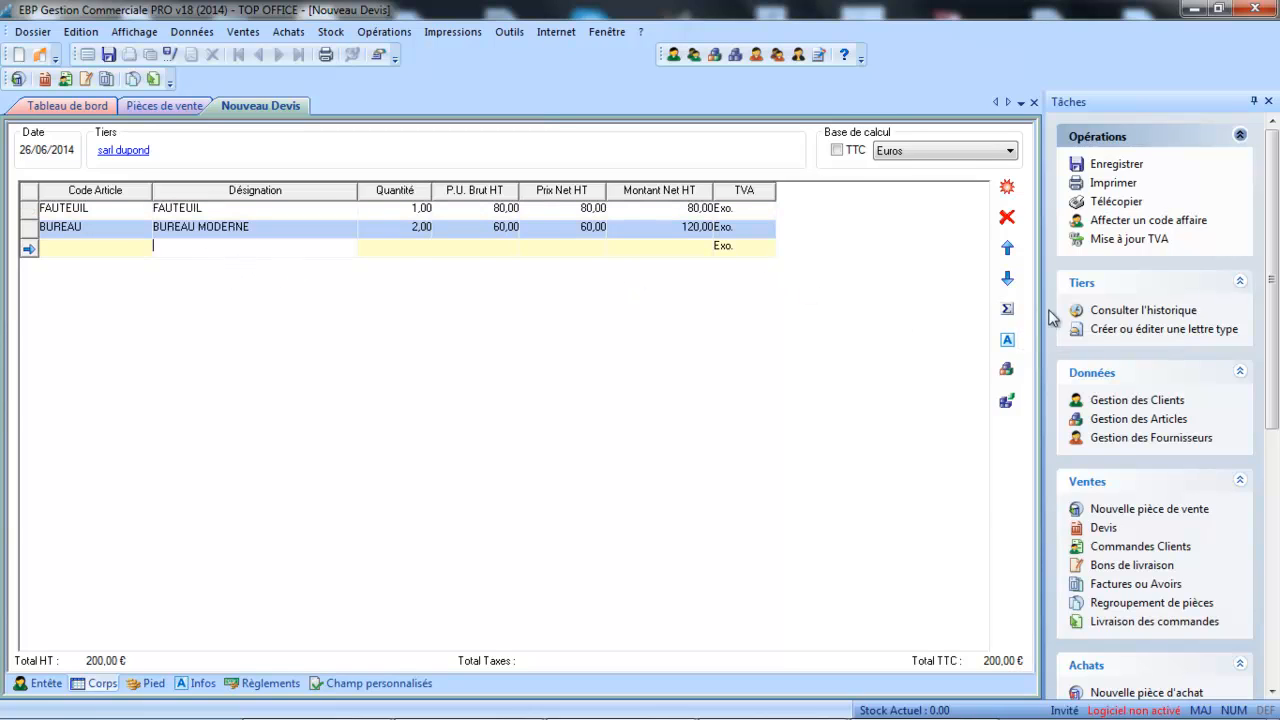
{"action": "left_click", "coordinate": [1006, 311]}
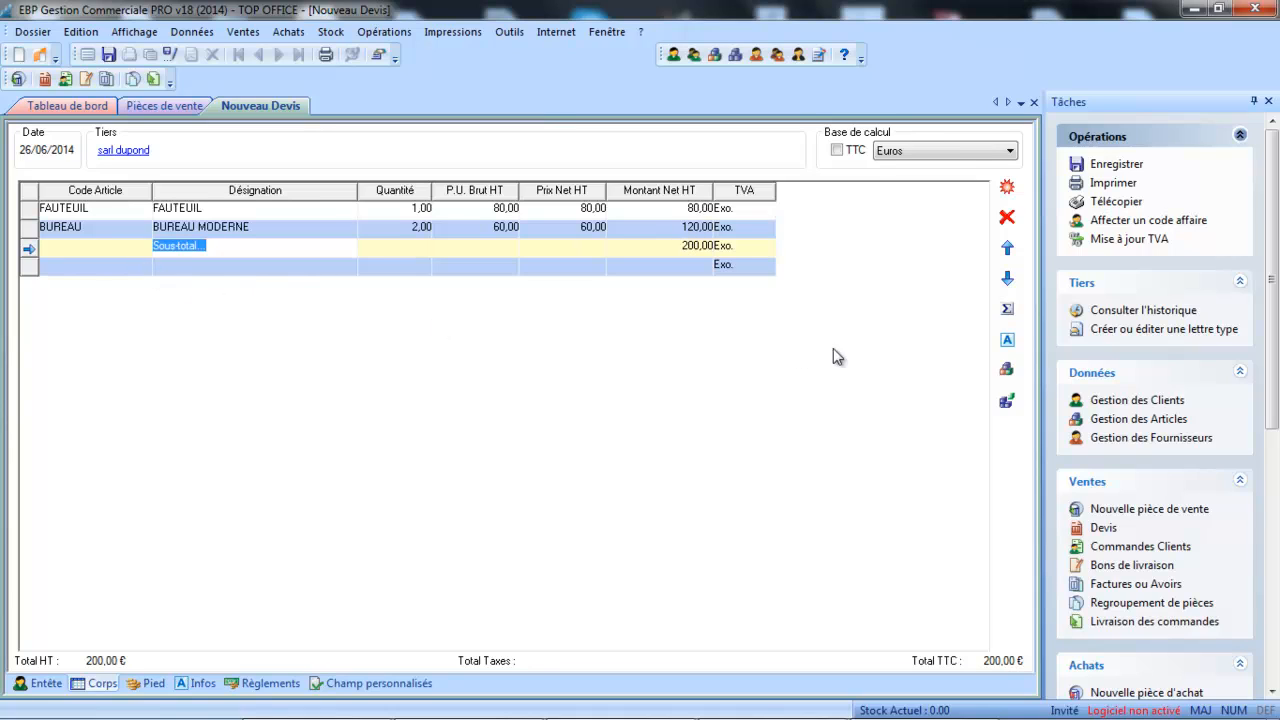
- Insert a text line reading "Votre appel telephonique du" below the subtotal
{"action": "left_click", "coordinate": [300, 265]}
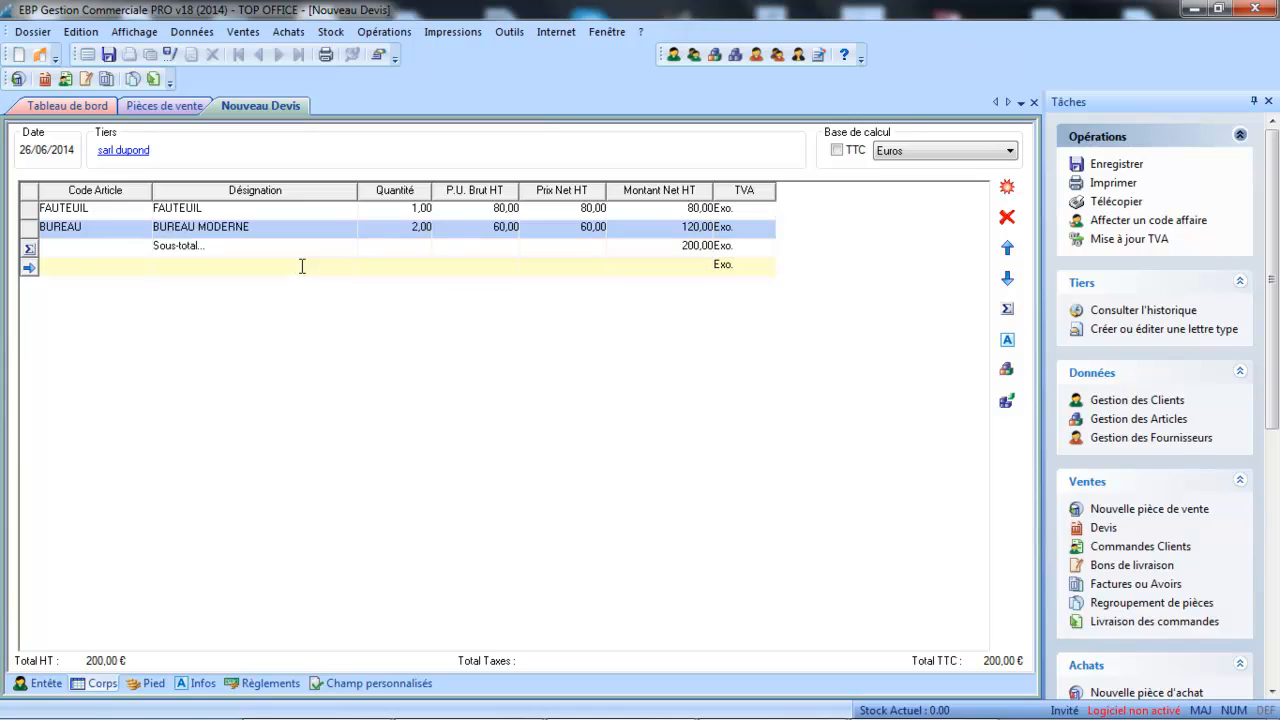
{"action": "left_click", "coordinate": [1010, 342]}
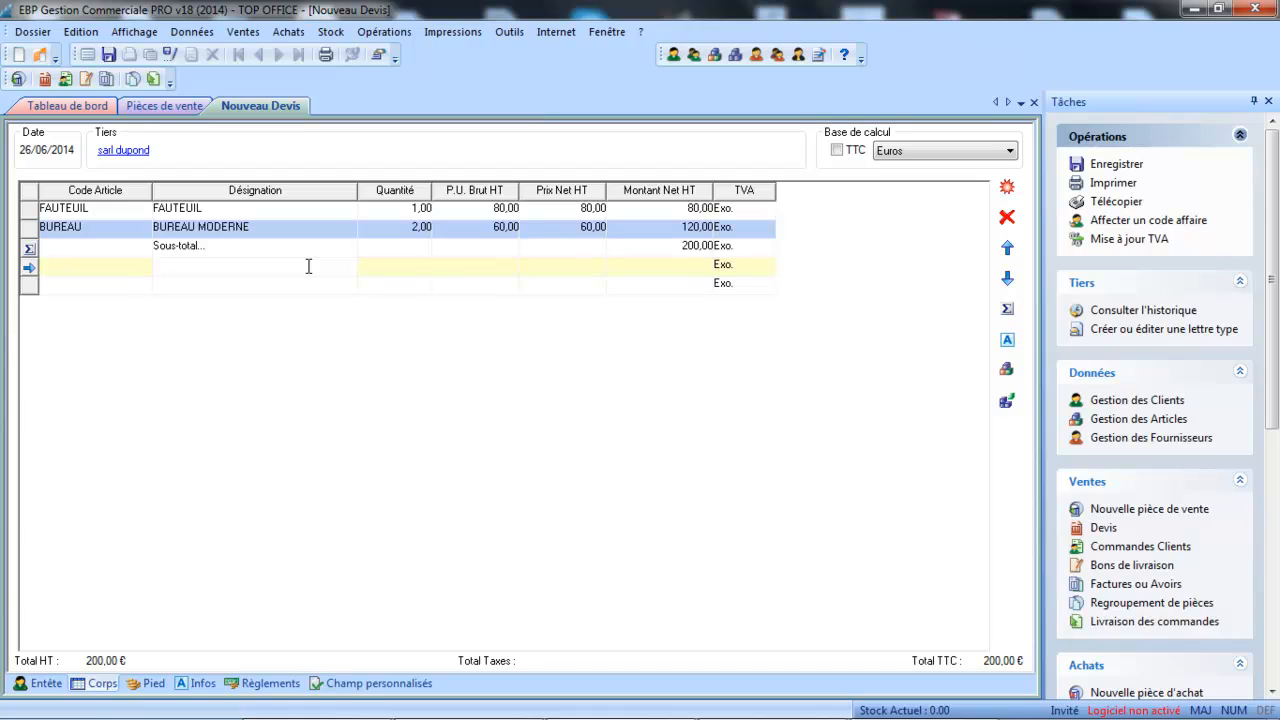
{"action": "type", "text": "vO"}
{"action": "key", "text": "BackSpace"}
{"action": "key", "text": "BackSpace"}
{"action": "key", "text": "BackSpace"}
{"action": "key", "text": "BackSpace"}
{"action": "type", "text": "Votre appe"}
{"action": "type", "text": "l telehp"}
{"action": "type", "text": "phonique du"}
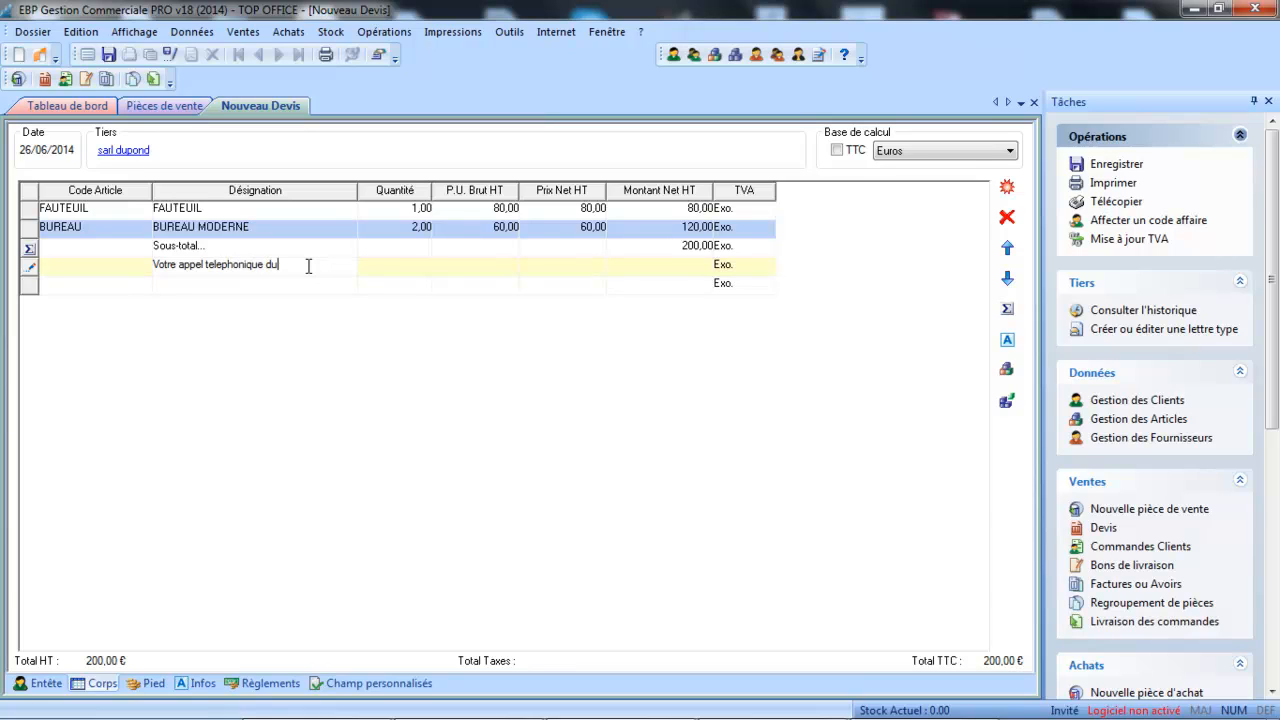
{"action": "key", "text": "Return"}
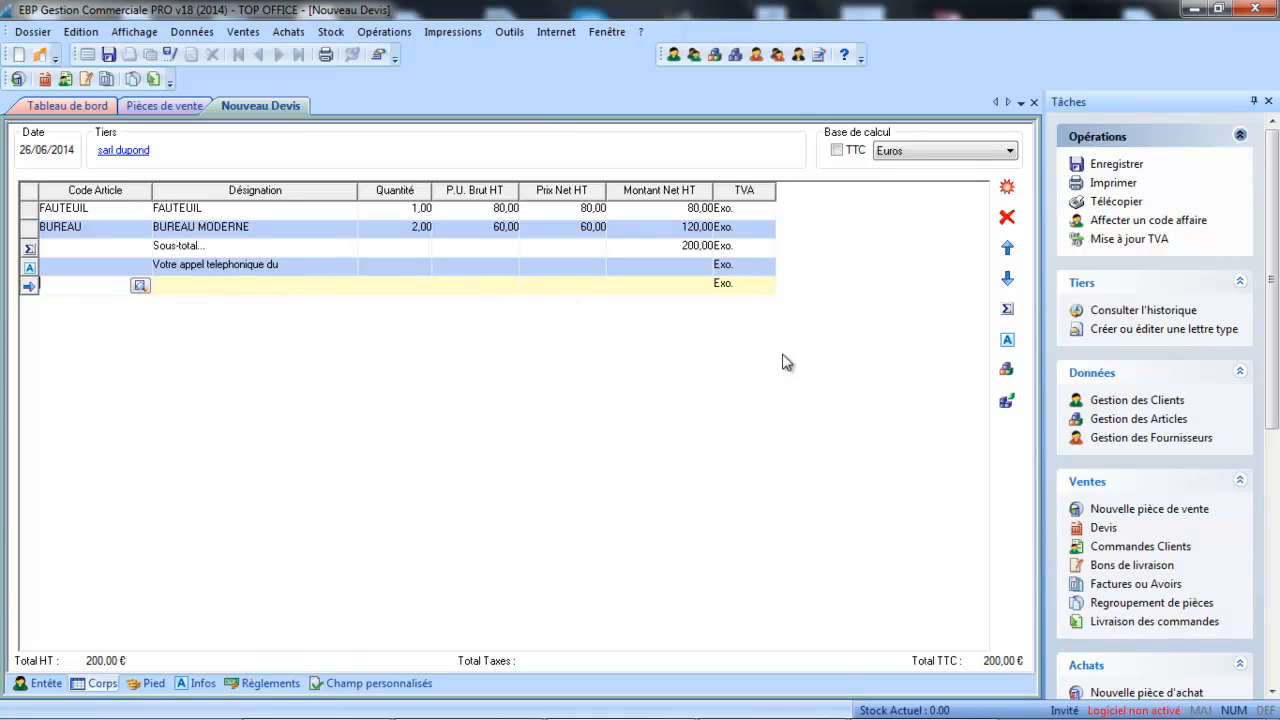
- Consult the article record of BUREAU MODERNE from its quote line and close it again
{"action": "left_click", "coordinate": [323, 232]}
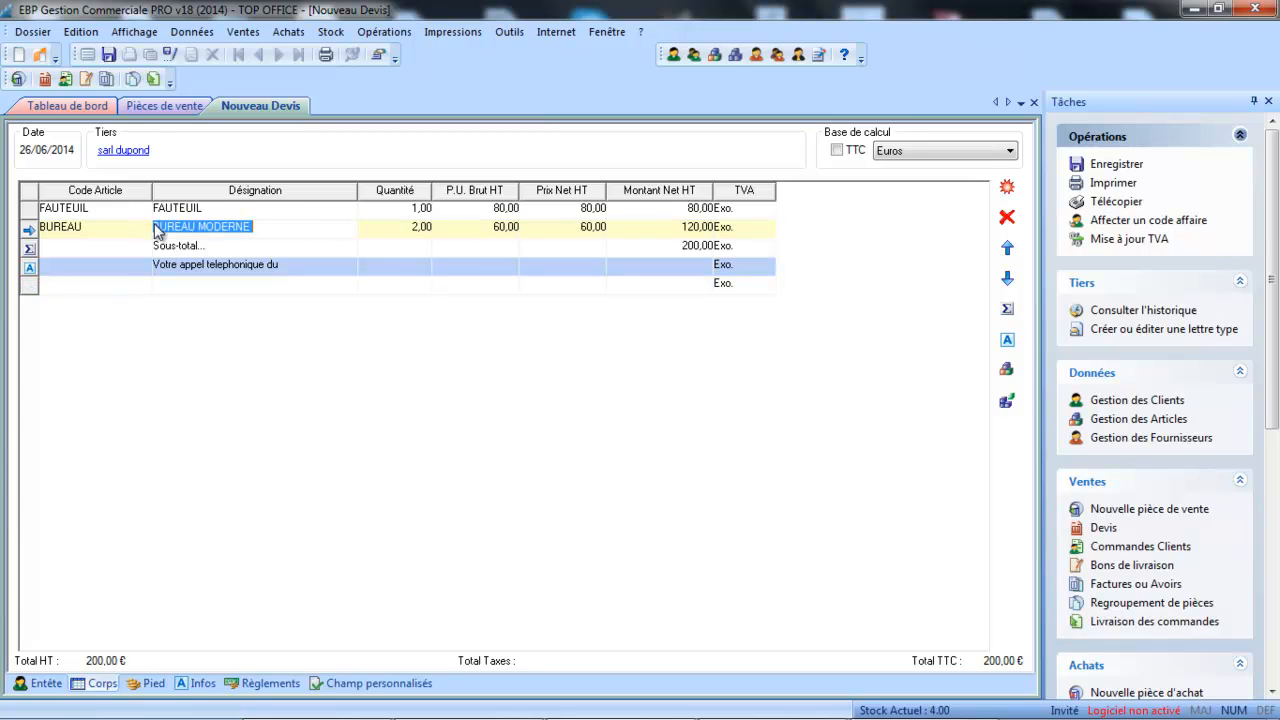
{"action": "left_click", "coordinate": [1007, 371]}
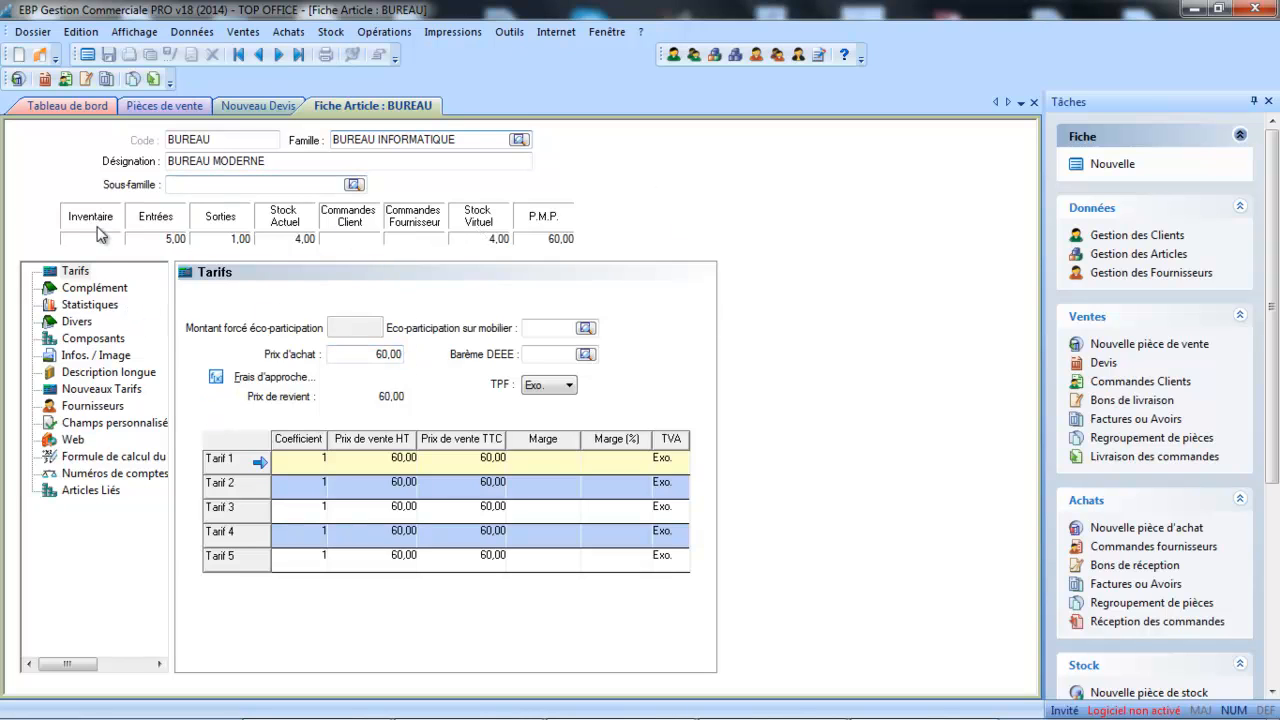
{"action": "left_click", "coordinate": [1034, 102]}
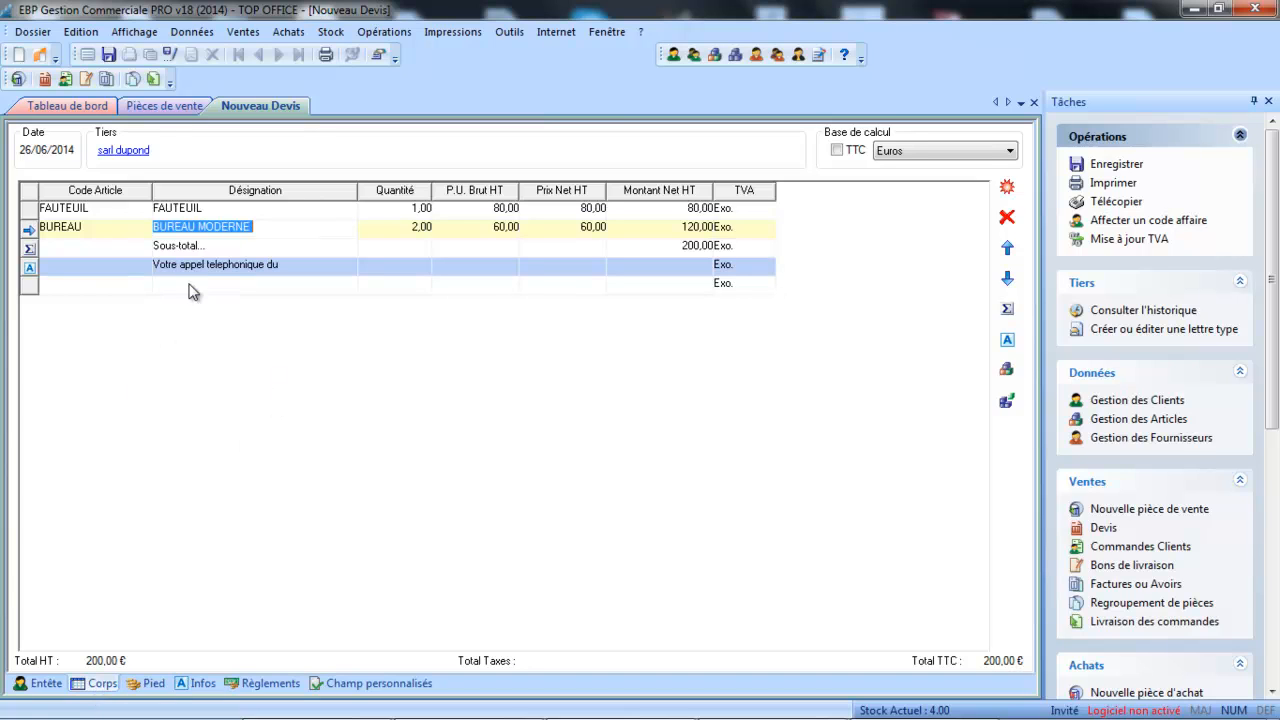
- Review the quote's footer totals, notes, payments and custom fields
{"action": "left_click", "coordinate": [153, 684]}
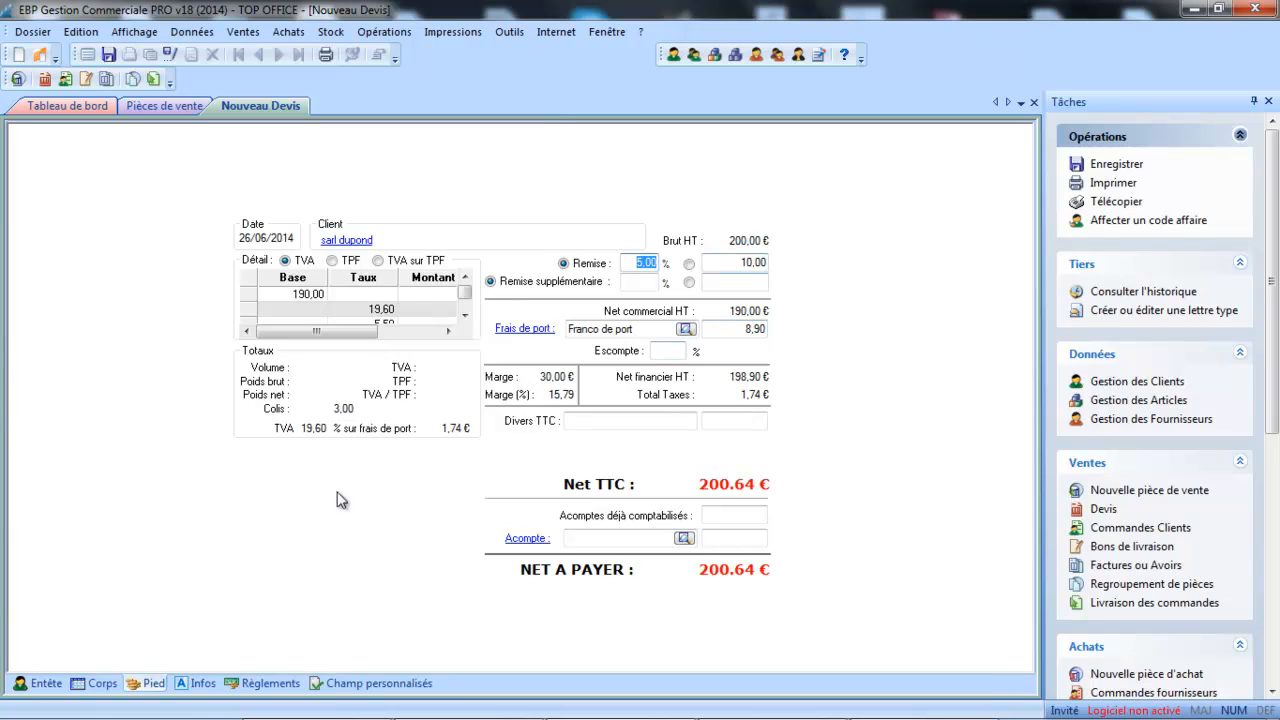
{"action": "left_click", "coordinate": [201, 684]}
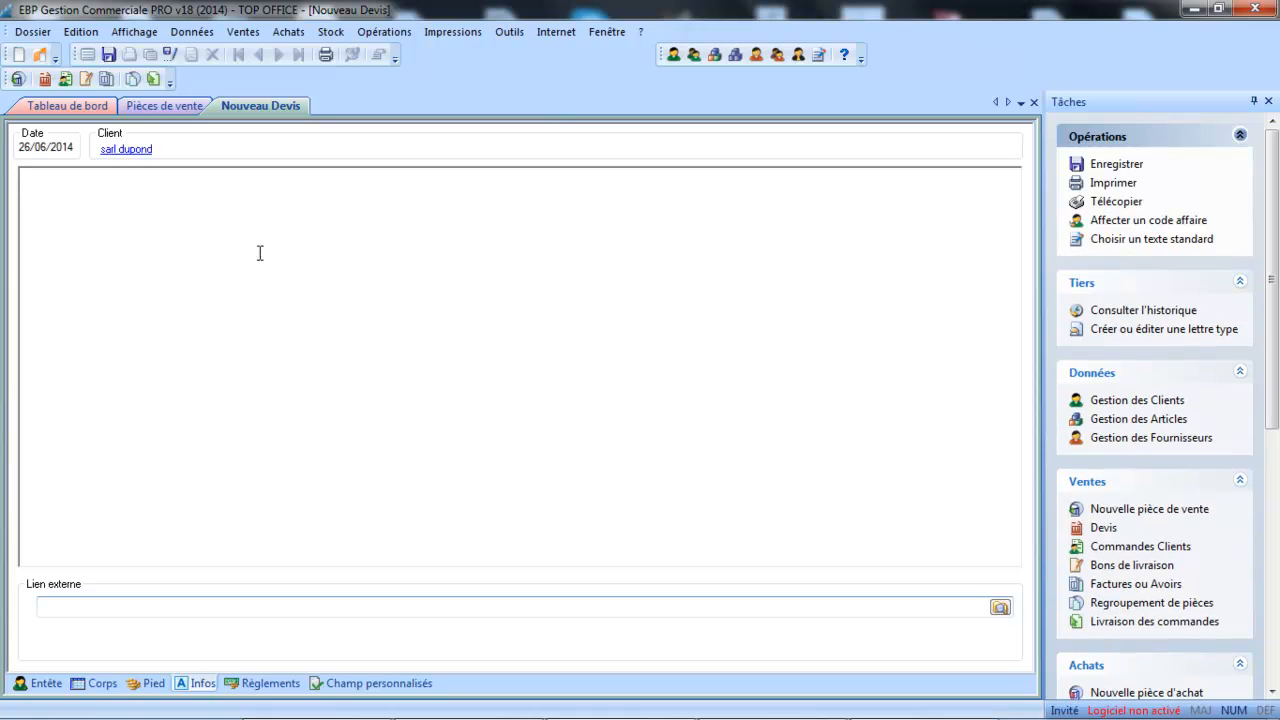
{"action": "left_click", "coordinate": [272, 684]}
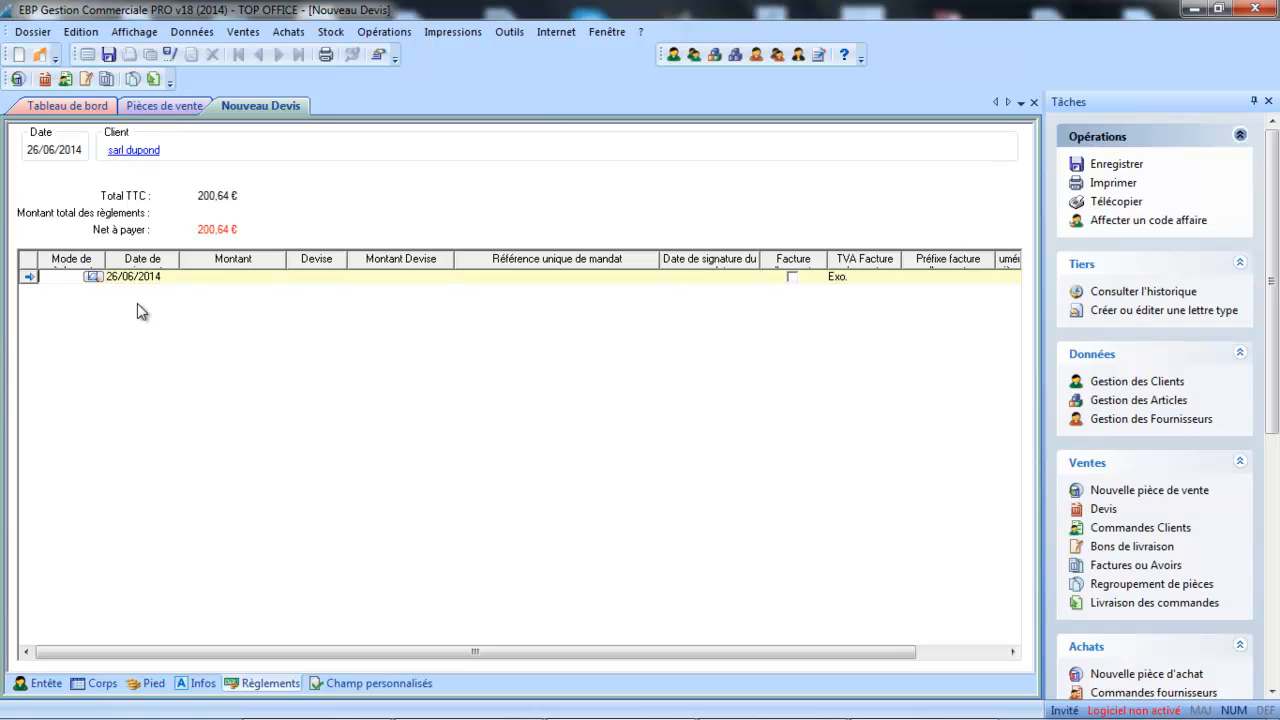
{"action": "left_click", "coordinate": [350, 684]}
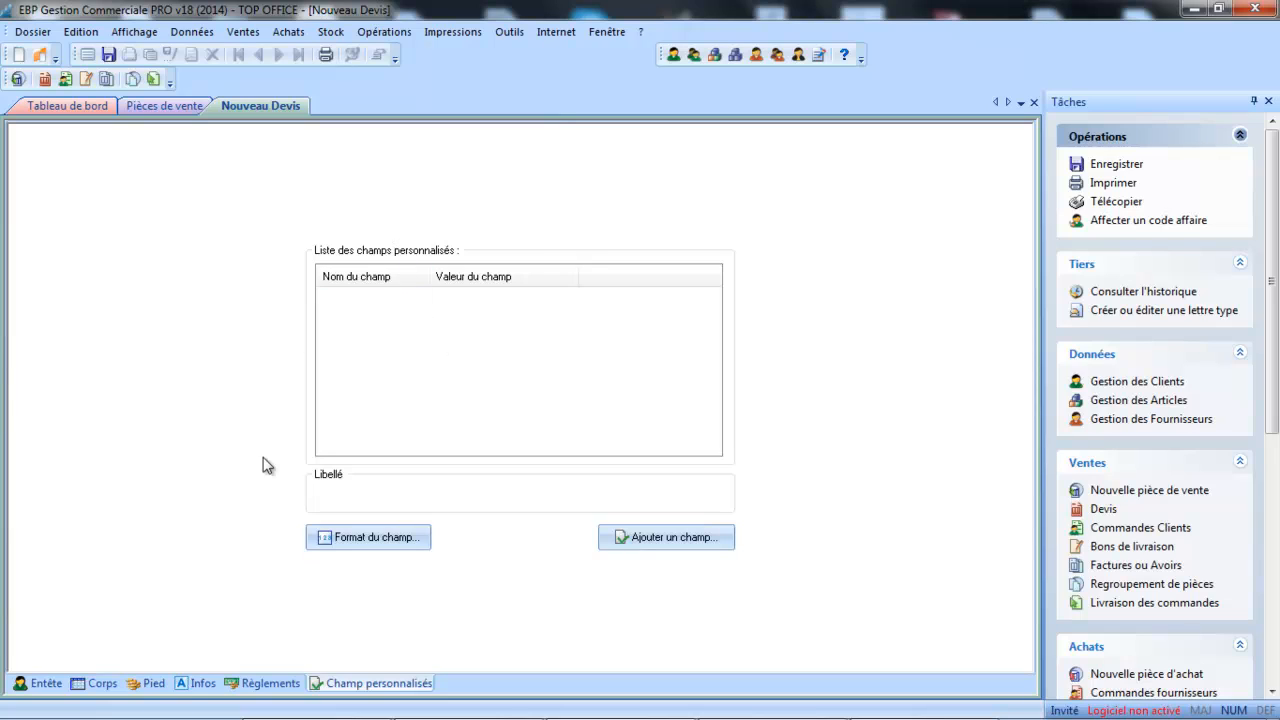
- Save the quote
{"action": "left_click", "coordinate": [1104, 168]}
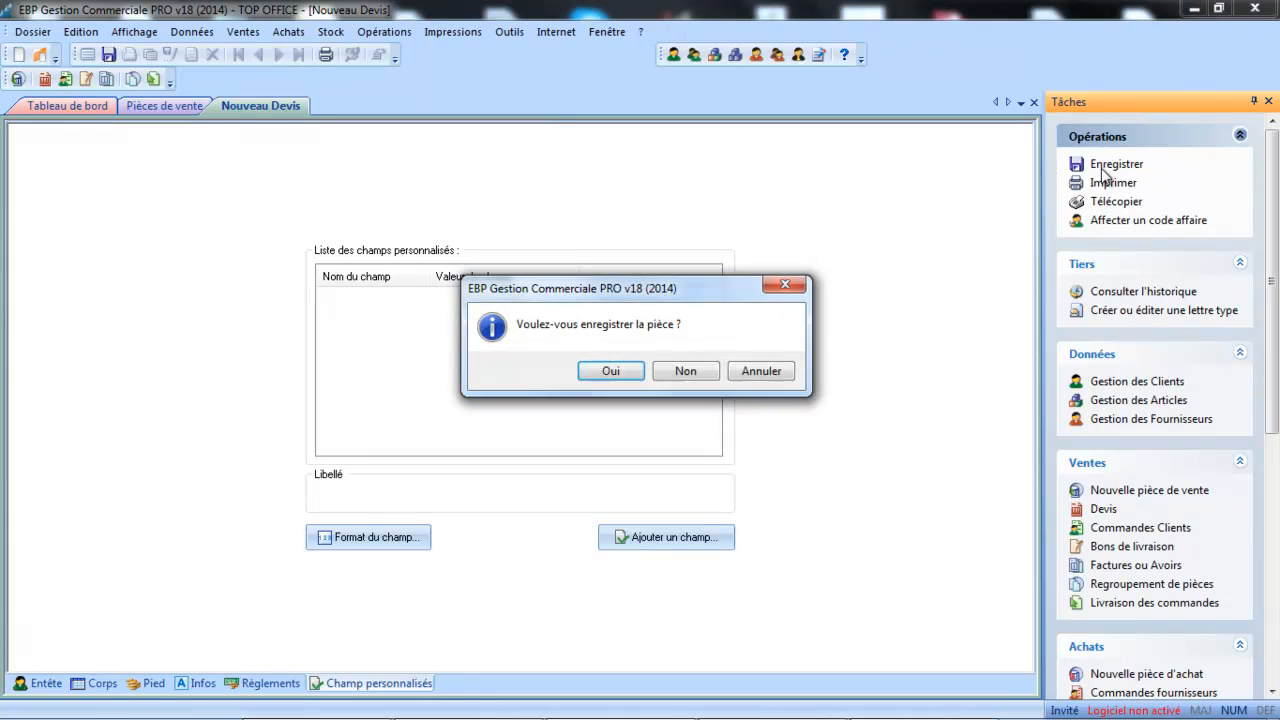
{"action": "left_click", "coordinate": [612, 372]}
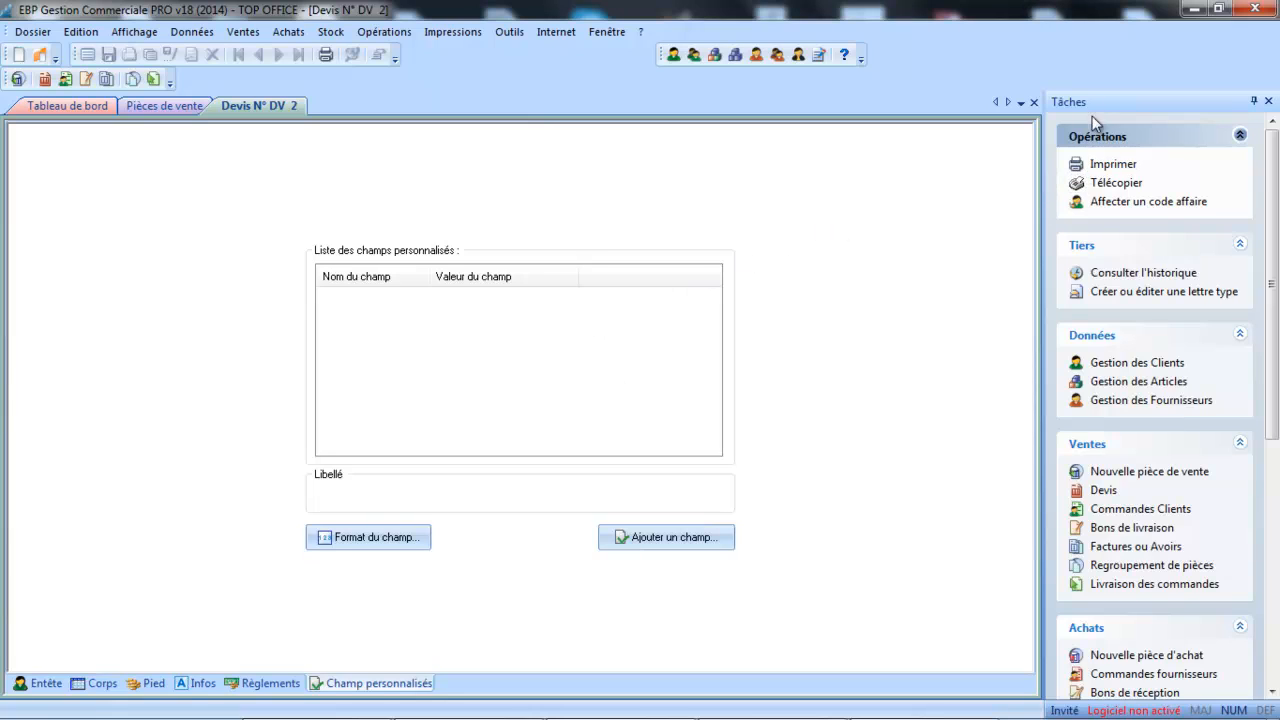
- Preview the quote's printout with the Devis HT template and look through the page
{"action": "left_click", "coordinate": [1100, 168]}
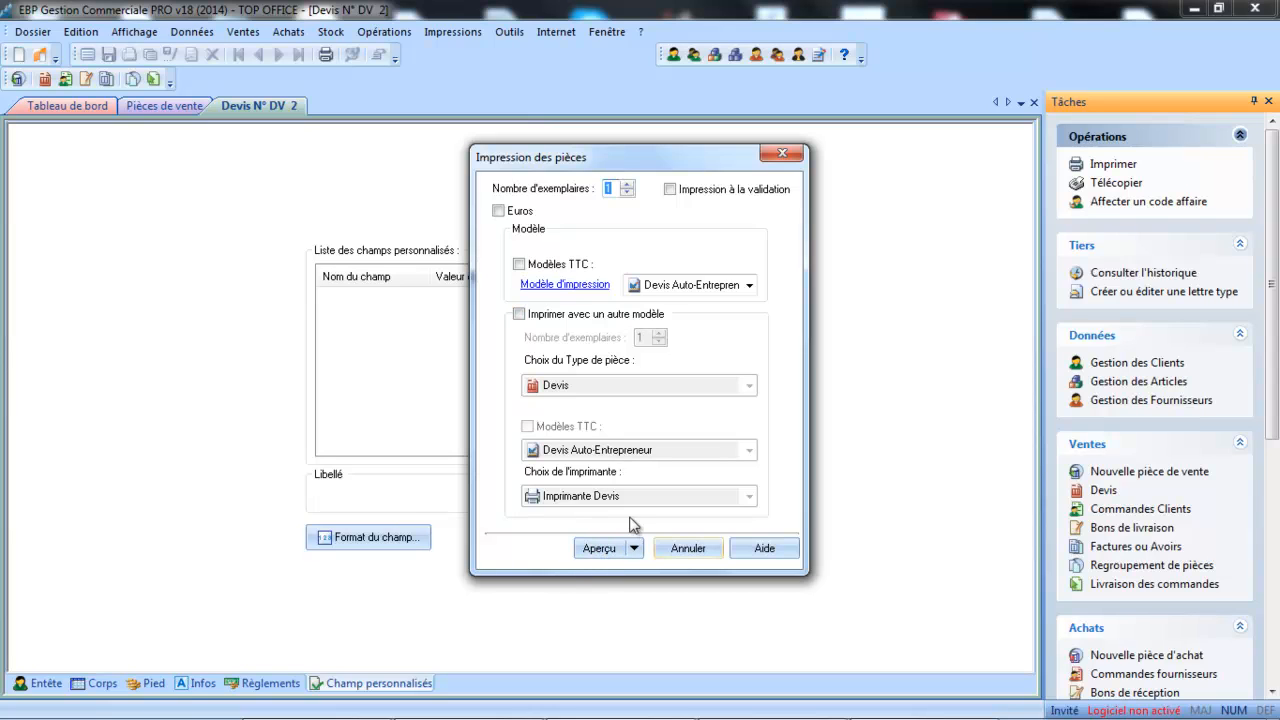
{"action": "left_click", "coordinate": [749, 285]}
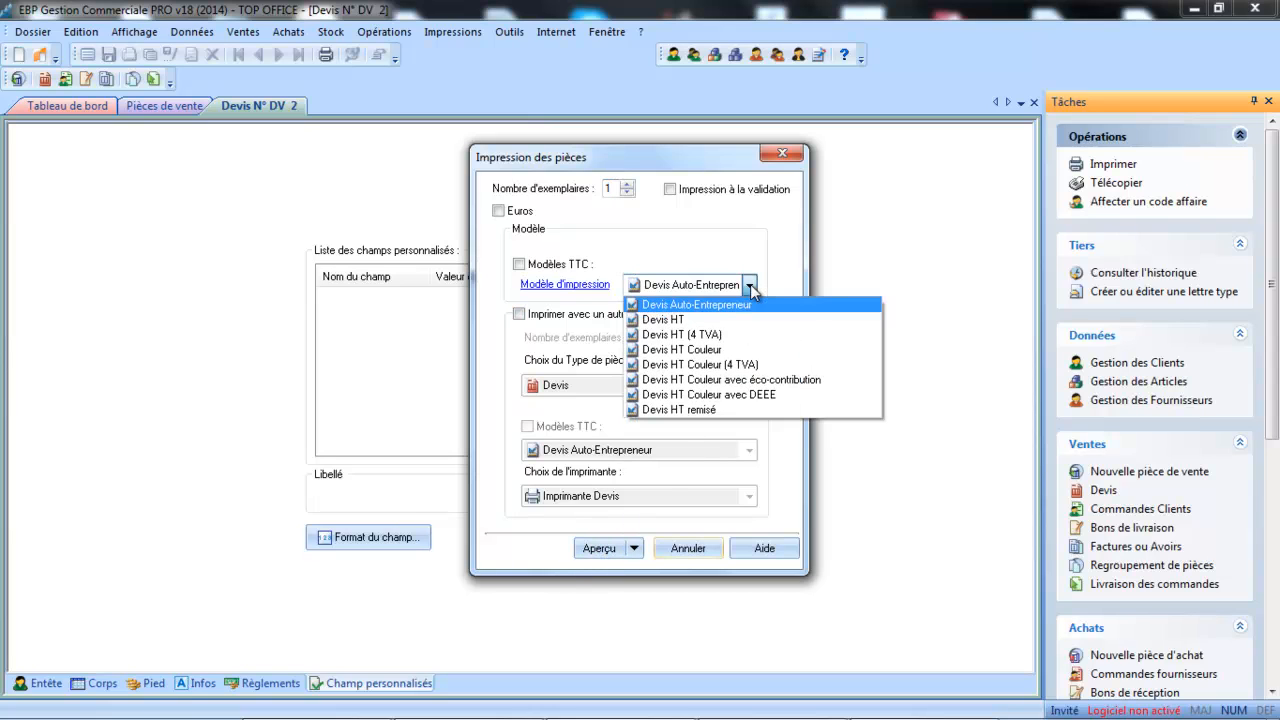
{"action": "left_click", "coordinate": [684, 320]}
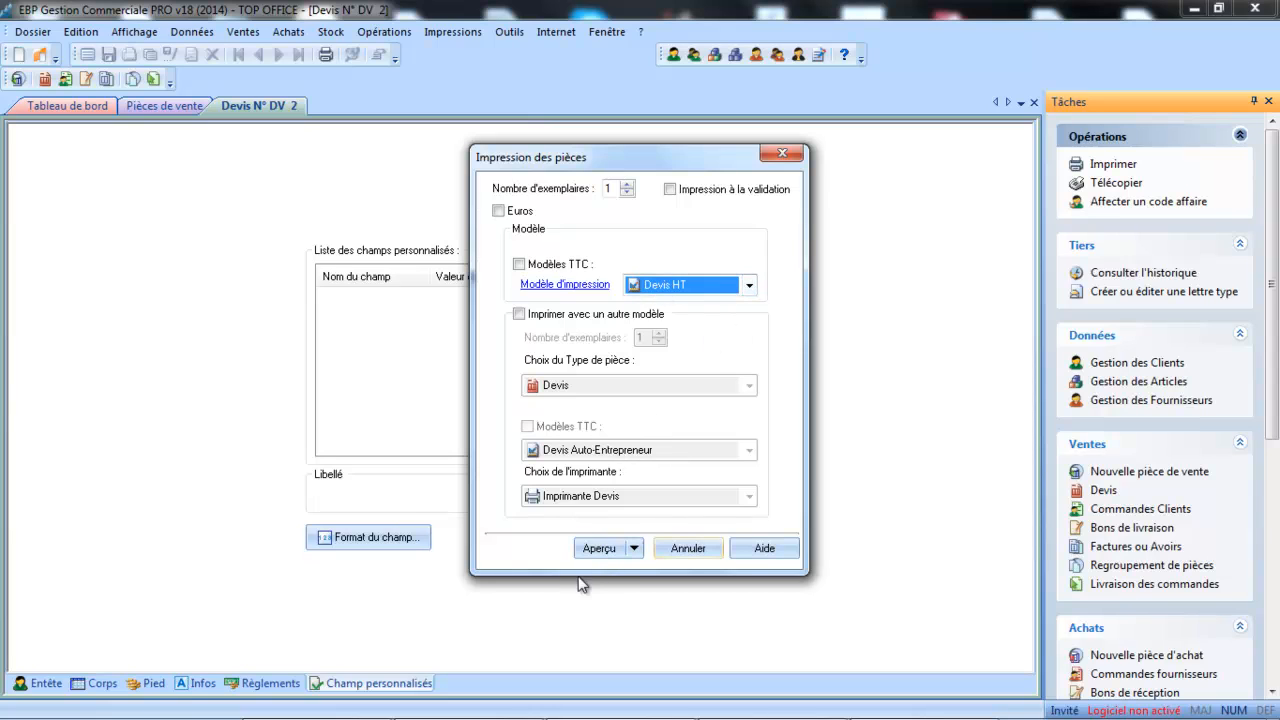
{"action": "left_click", "coordinate": [598, 548]}
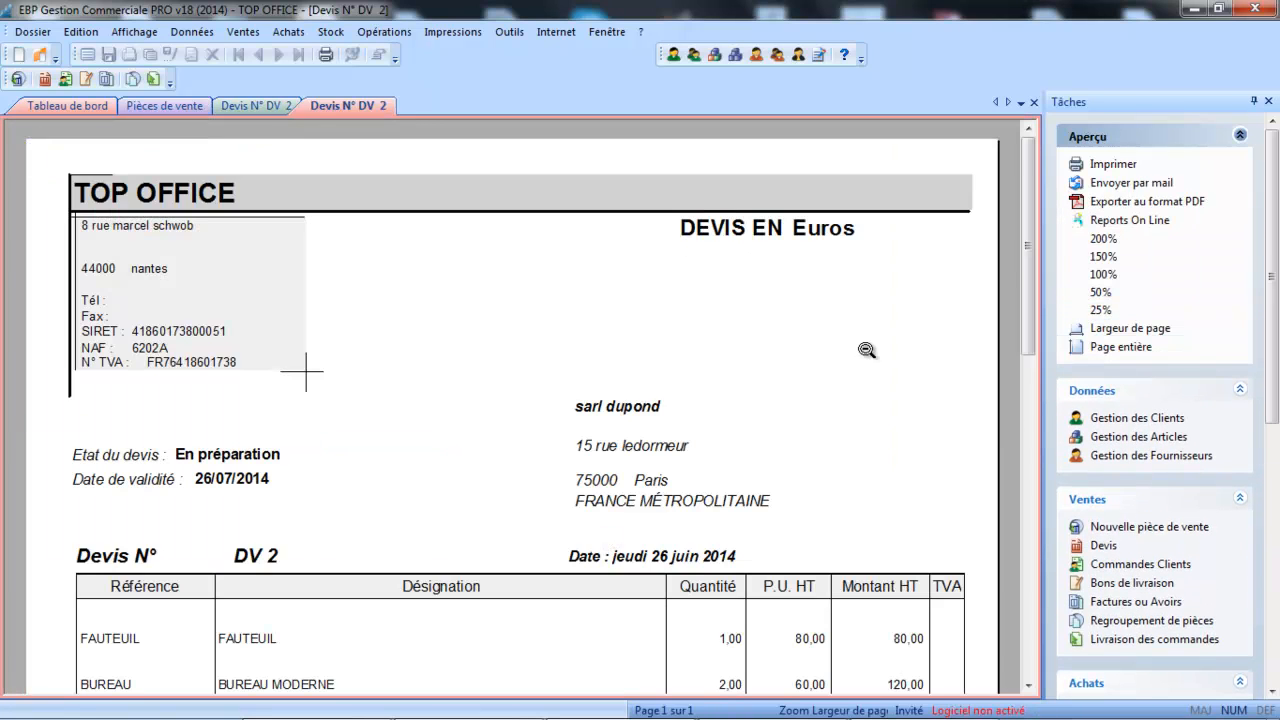
{"action": "left_click_drag", "start_coordinate": [1032, 153], "coordinate": [1014, 371]}
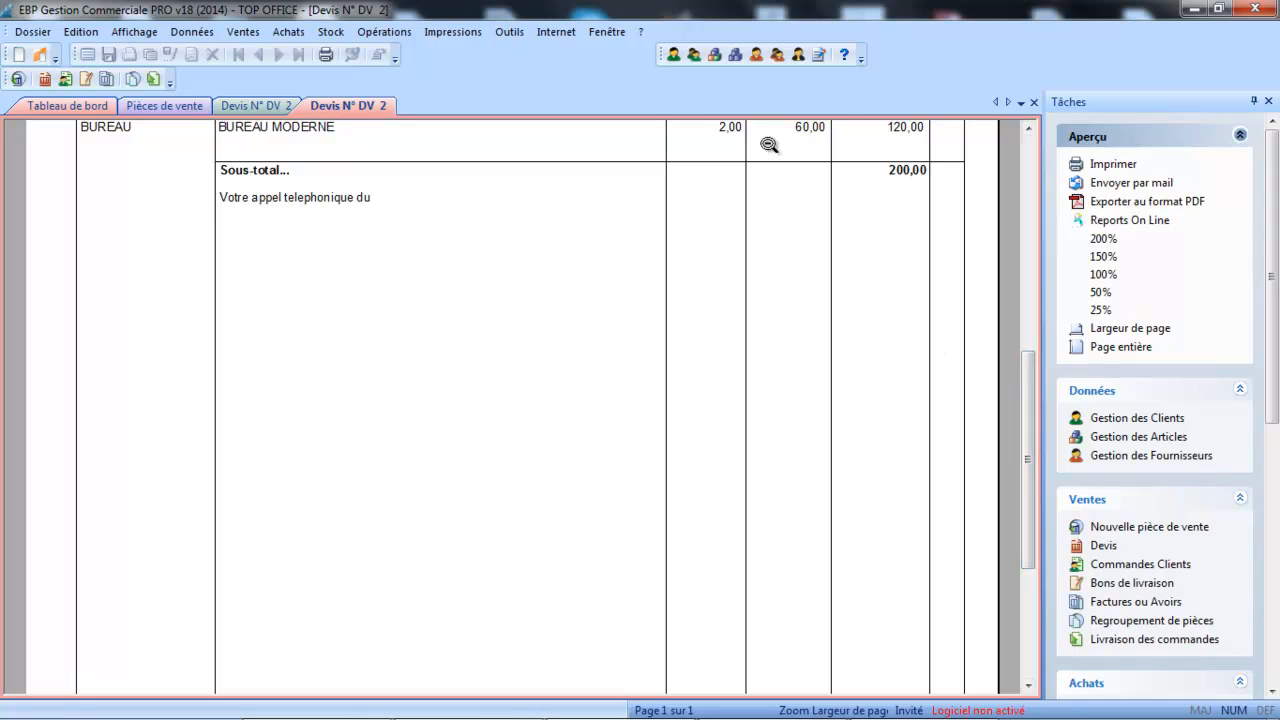
{"action": "left_click", "coordinate": [1121, 184]}
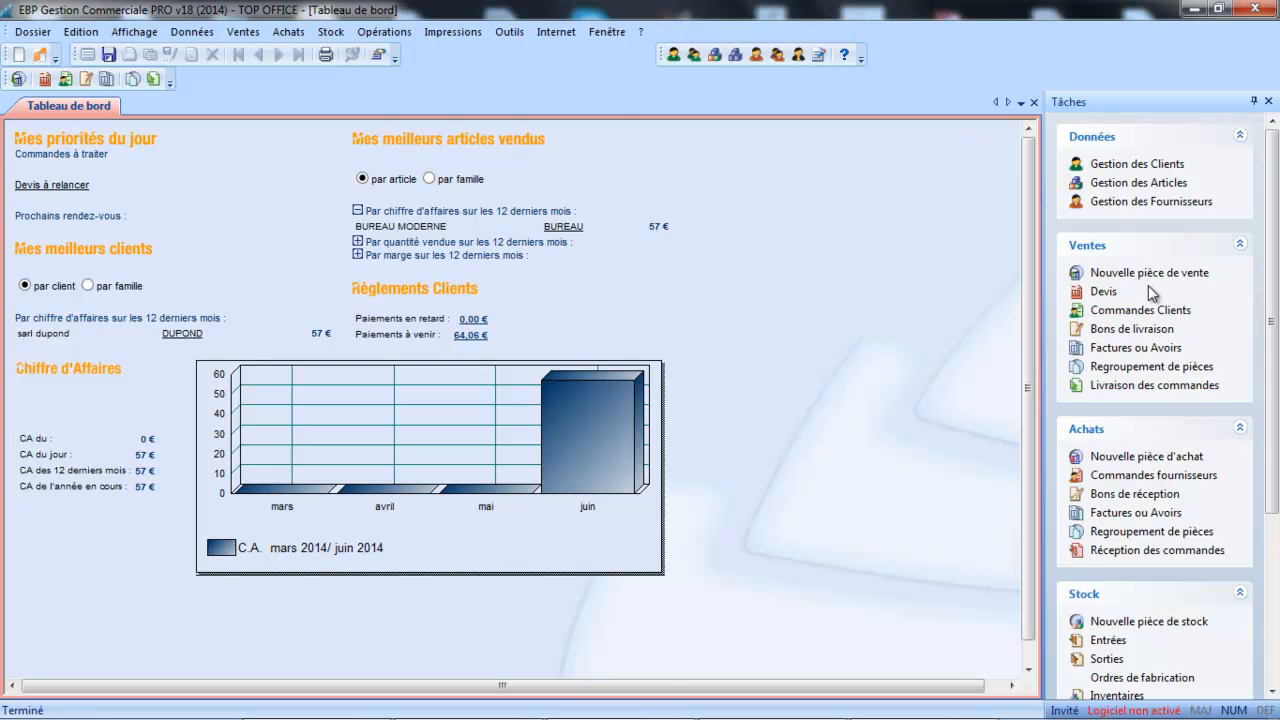
- Open the quotes list and look through the date, client code, company name, document number and salesperson search criteria
{"action": "left_click", "coordinate": [1104, 294]}
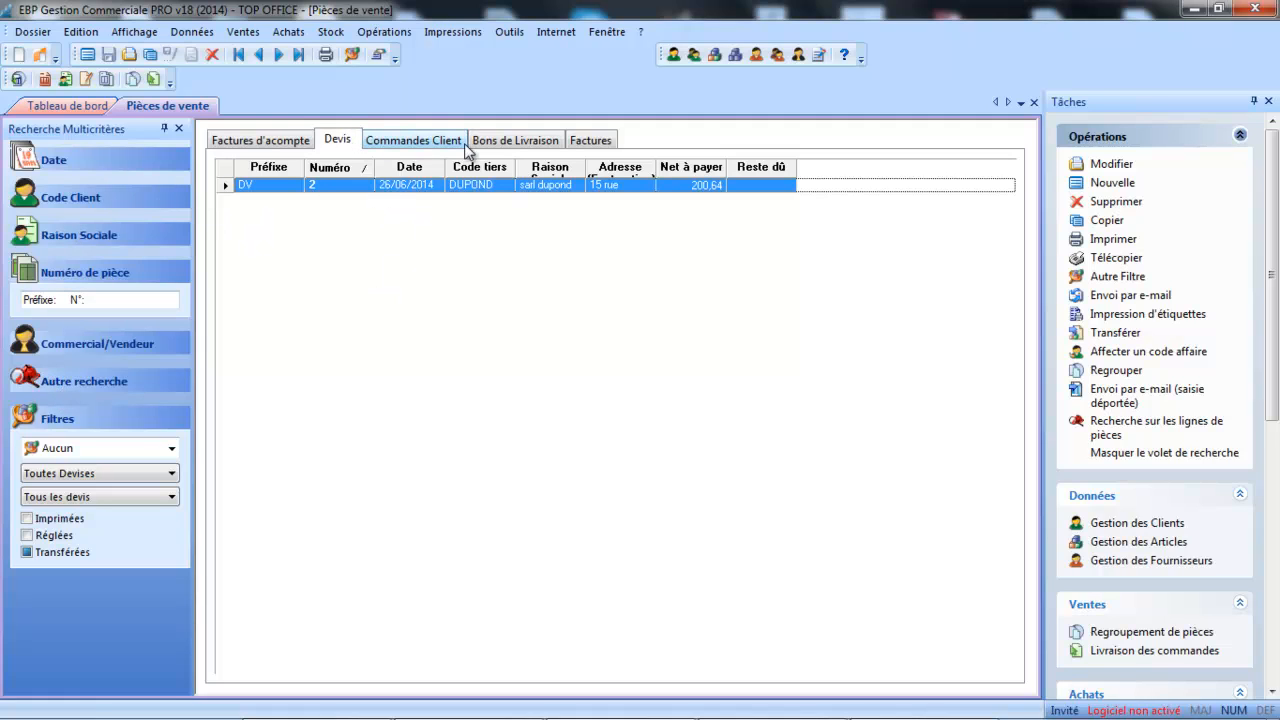
{"action": "left_click", "coordinate": [80, 163]}
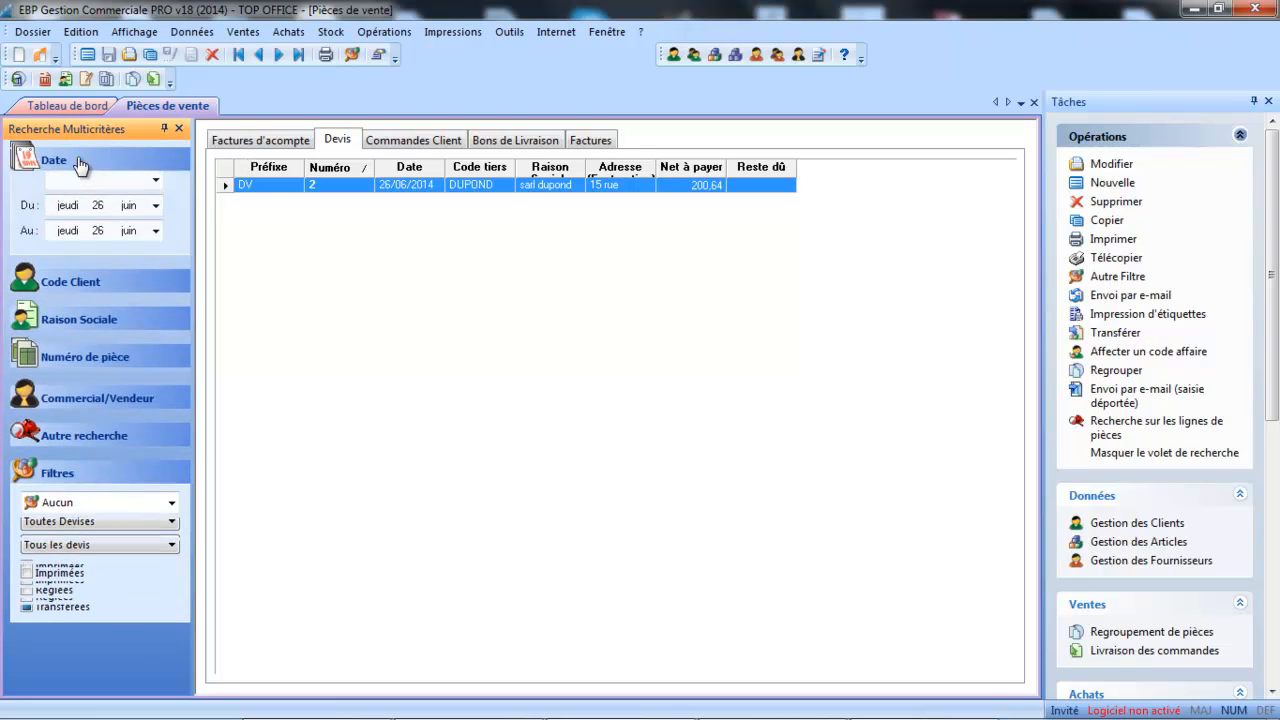
{"action": "left_click", "coordinate": [66, 290]}
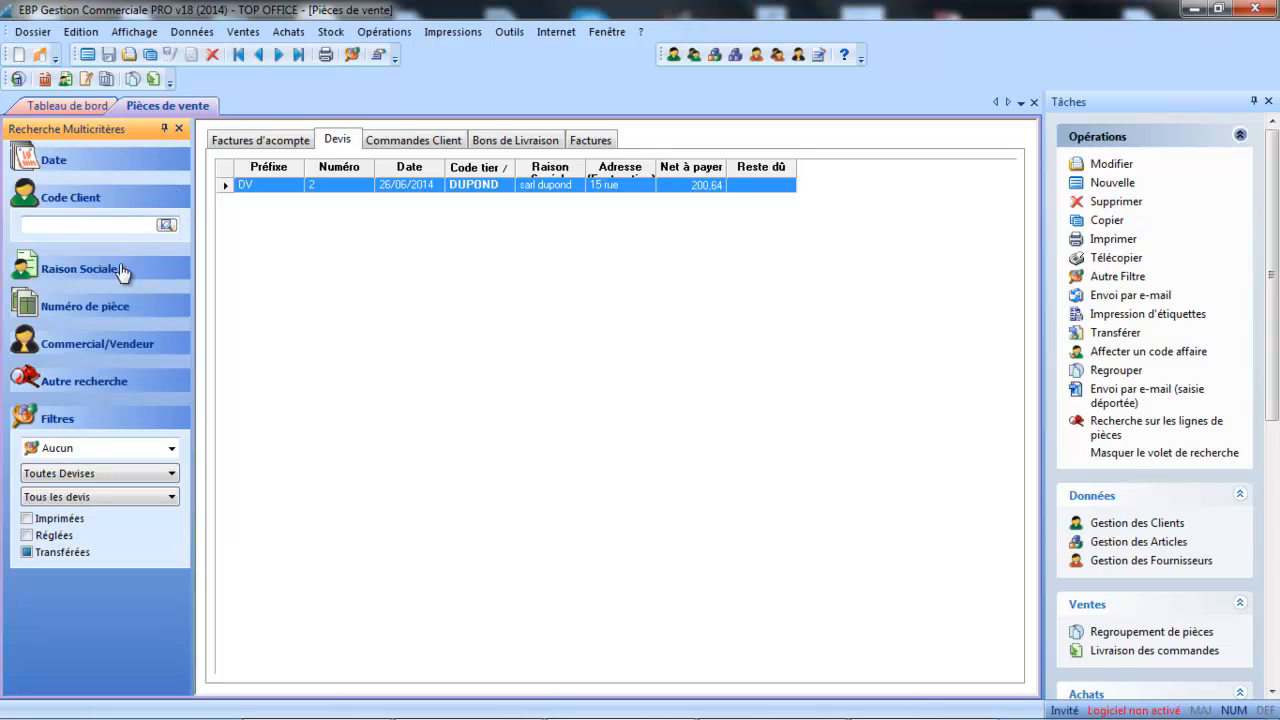
{"action": "left_click", "coordinate": [113, 271]}
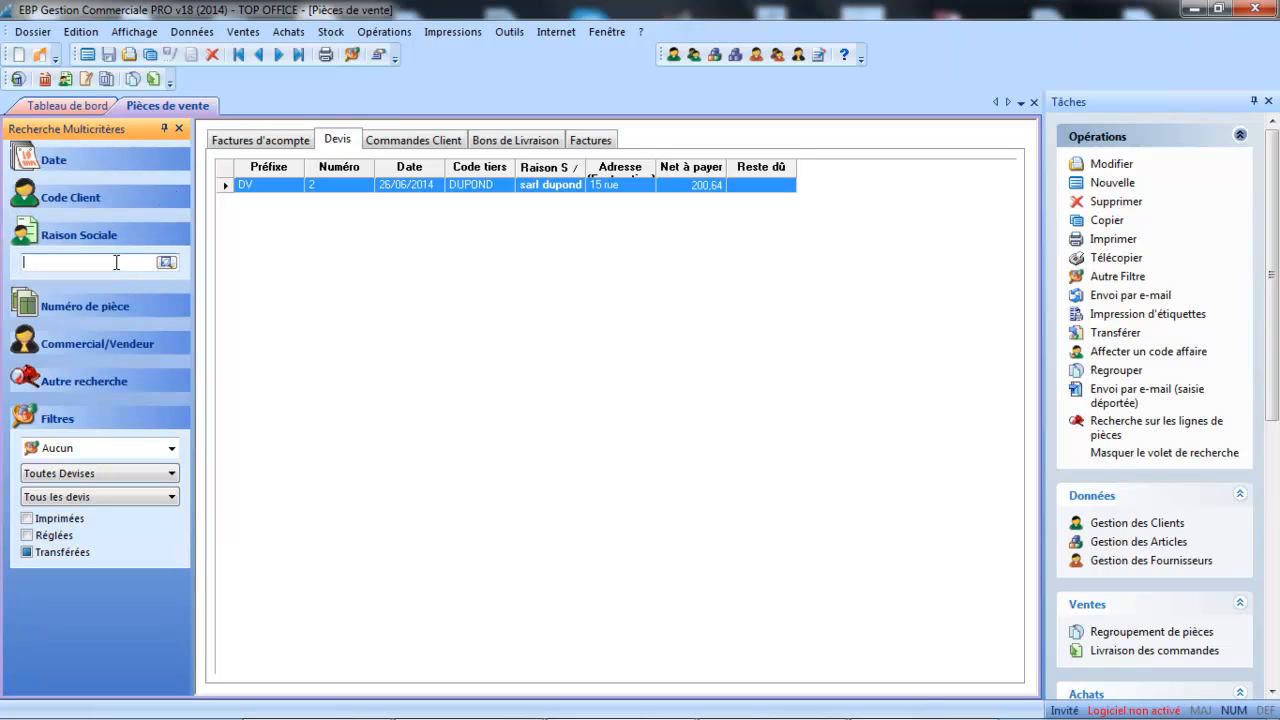
{"action": "left_click", "coordinate": [107, 310]}
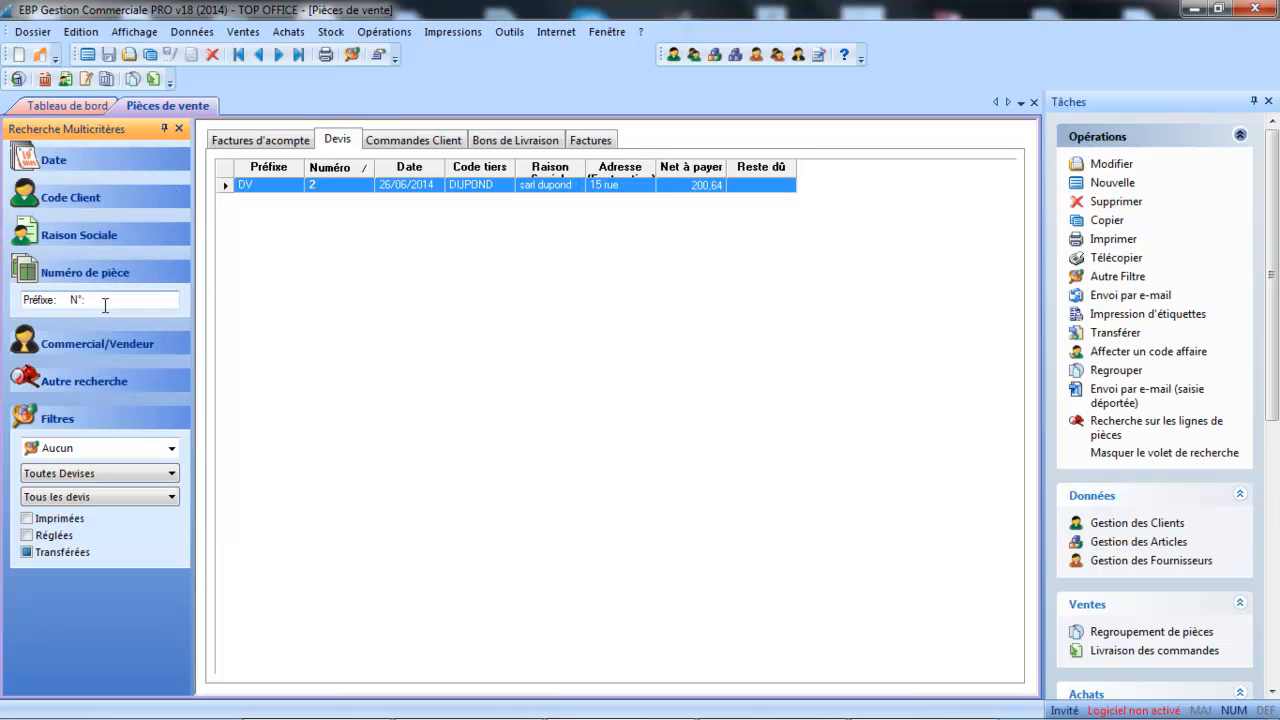
{"action": "left_click", "coordinate": [91, 302]}
{"action": "left_click", "coordinate": [91, 350]}
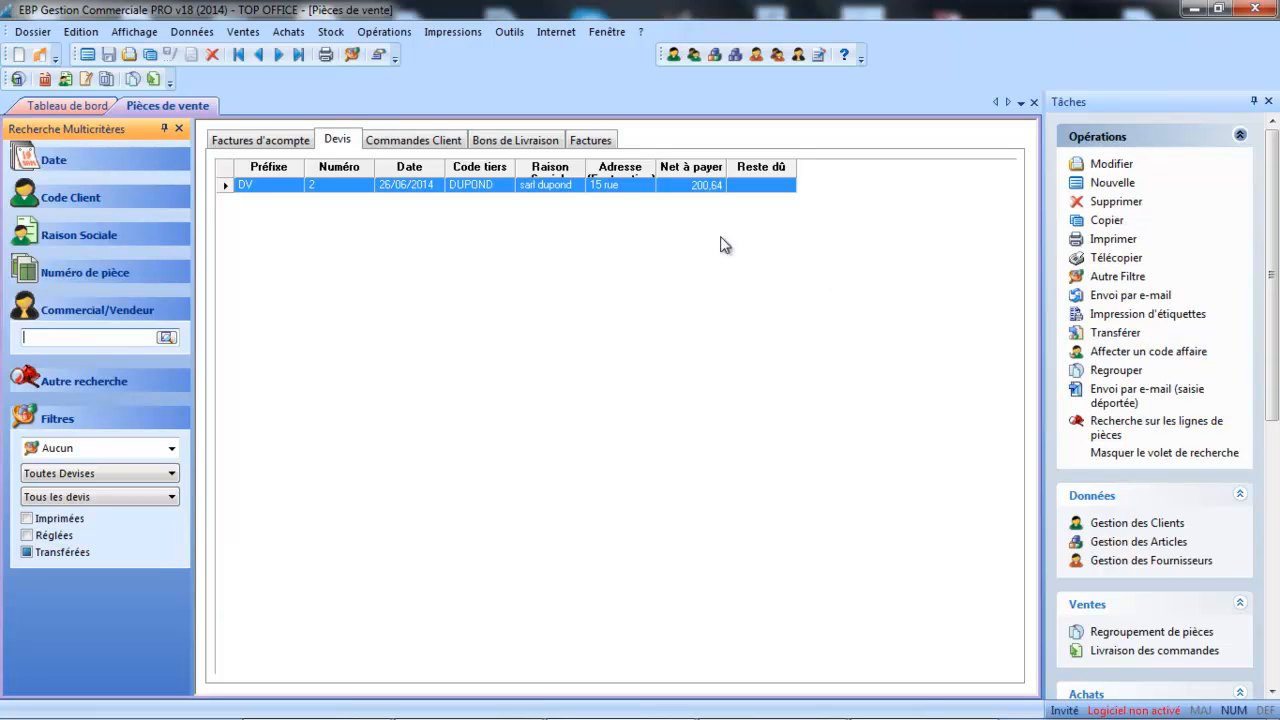
- Transfer the sarl dupond quote into a customer order, with copying of the text lines enabled
{"action": "right_click", "coordinate": [606, 184]}
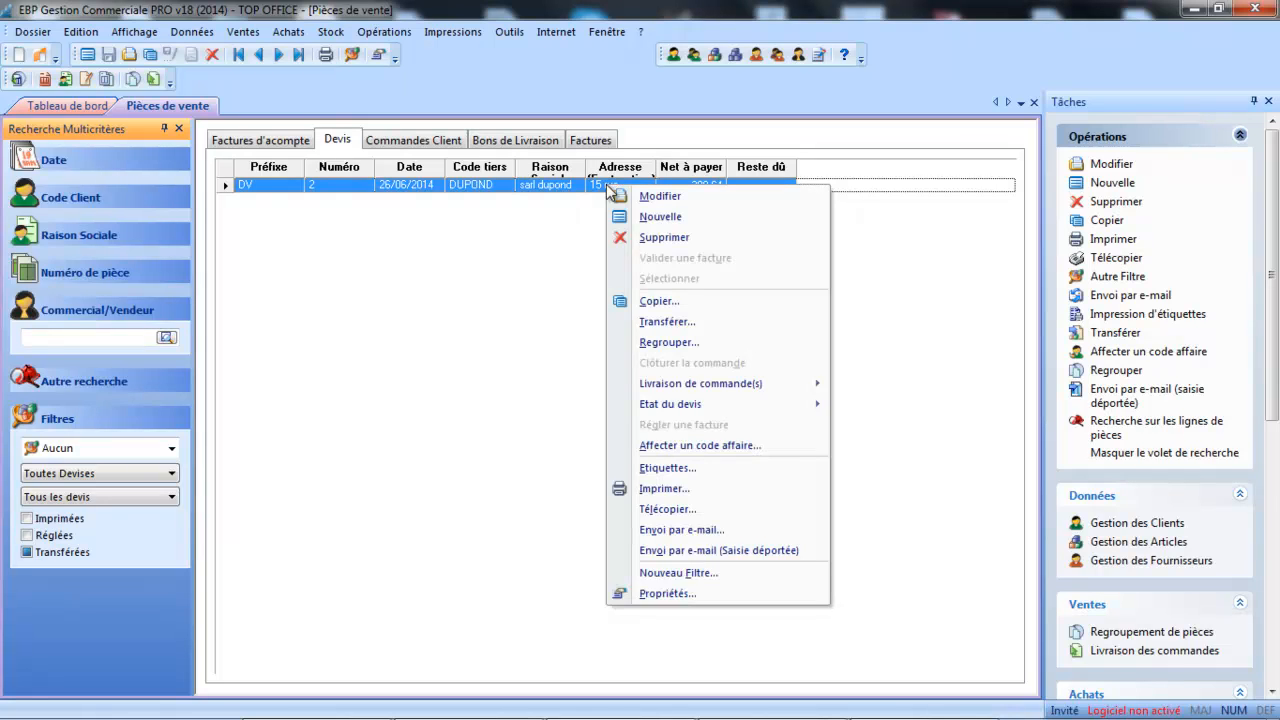
{"action": "left_click", "coordinate": [650, 322]}
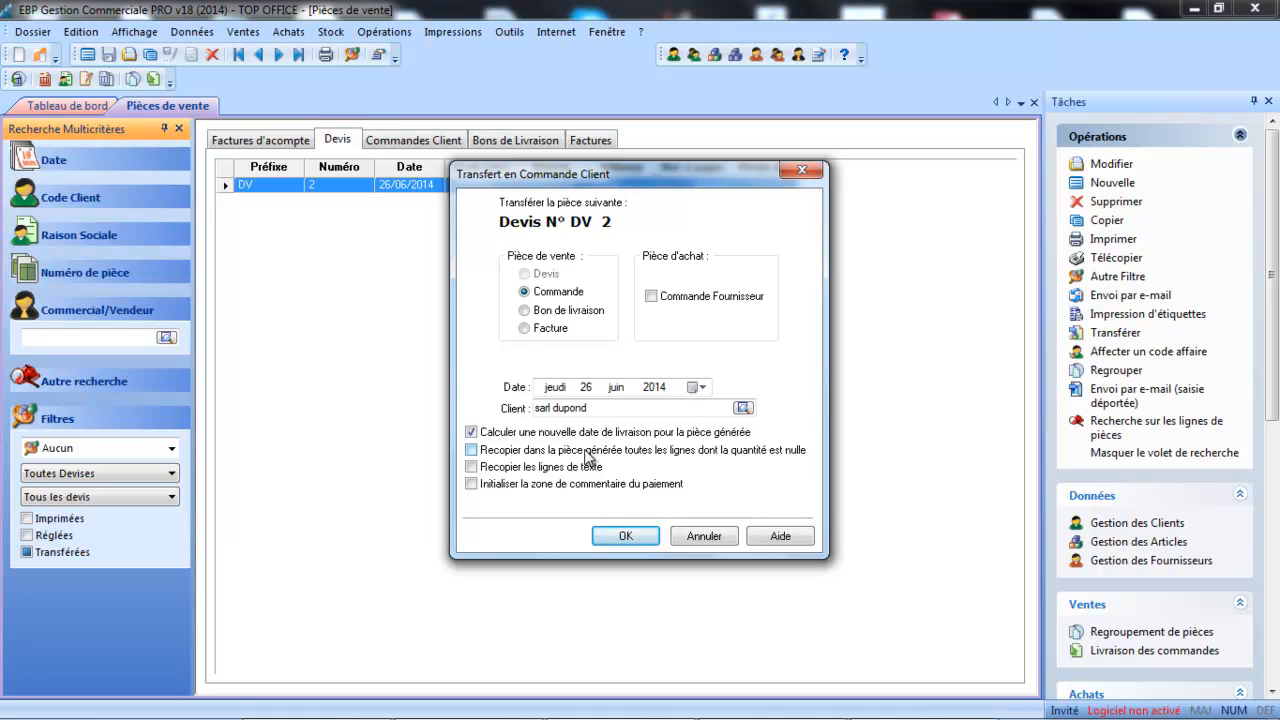
{"action": "left_click", "coordinate": [472, 467]}
{"action": "left_click", "coordinate": [616, 537]}
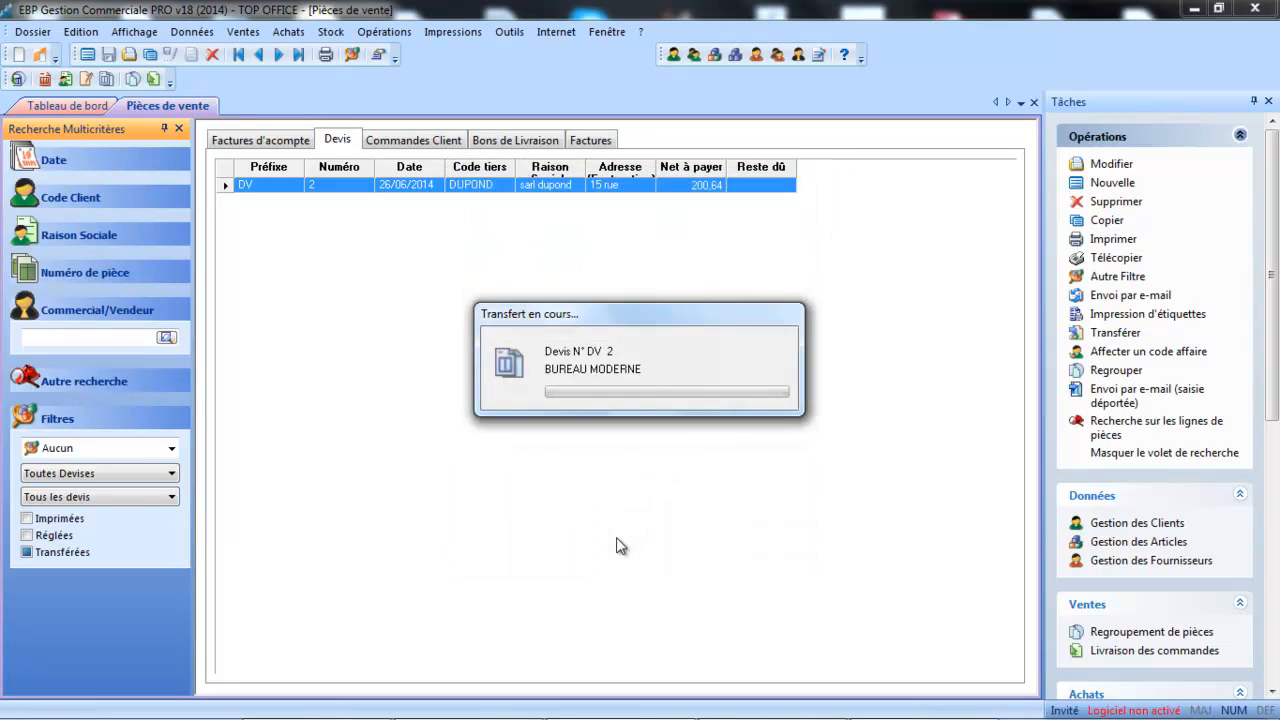
- Open the generated customer order, review its header and article lines, and close it
{"action": "left_click", "coordinate": [670, 430]}
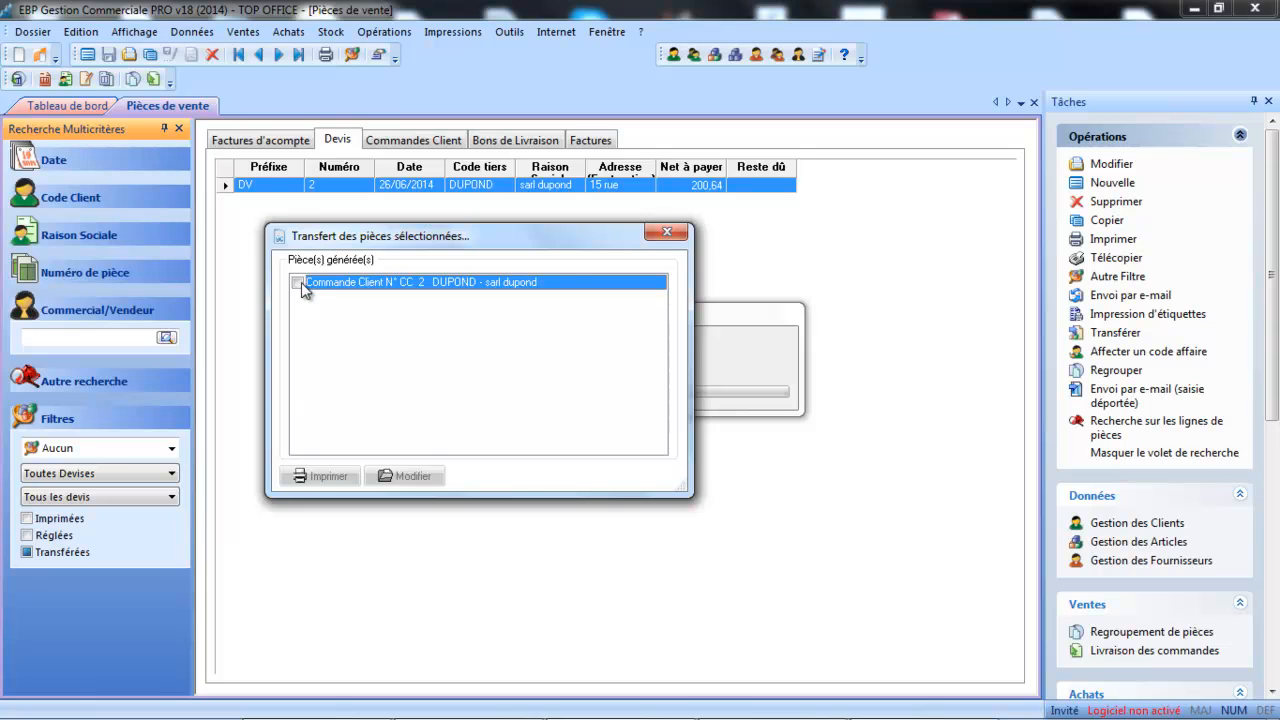
{"action": "left_click", "coordinate": [298, 284]}
{"action": "left_click", "coordinate": [413, 475]}
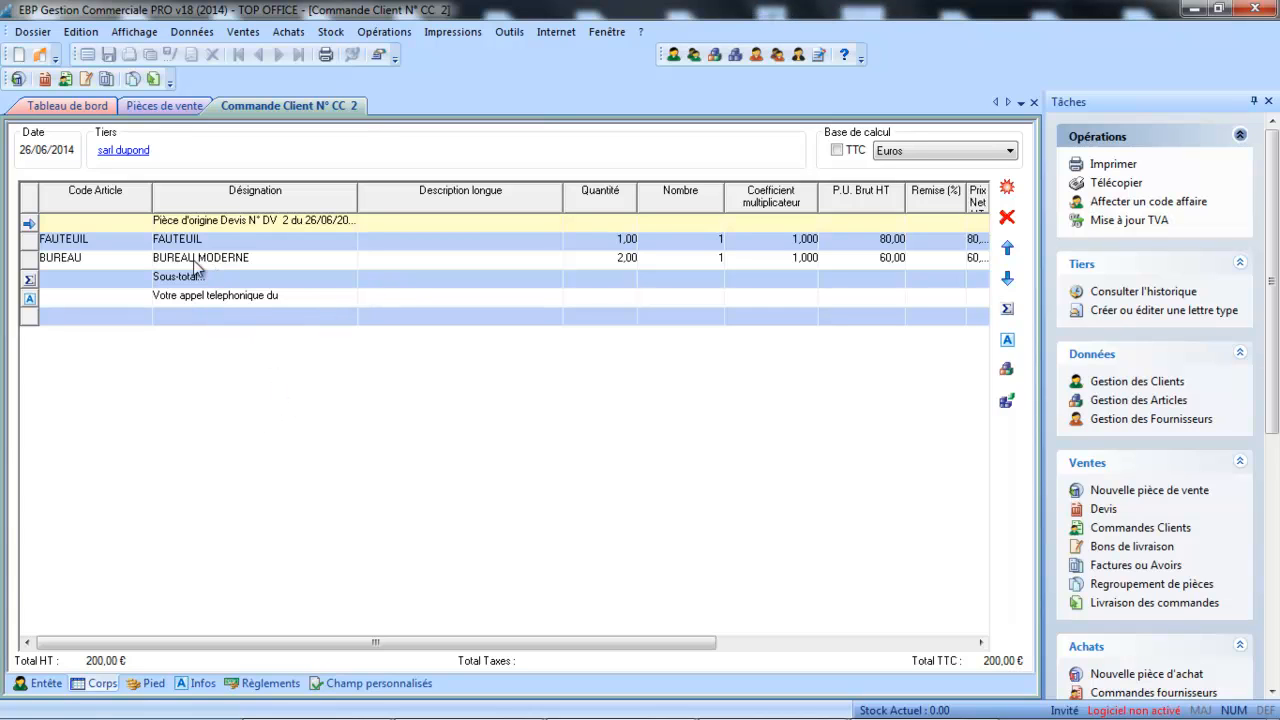
{"action": "left_click", "coordinate": [22, 683]}
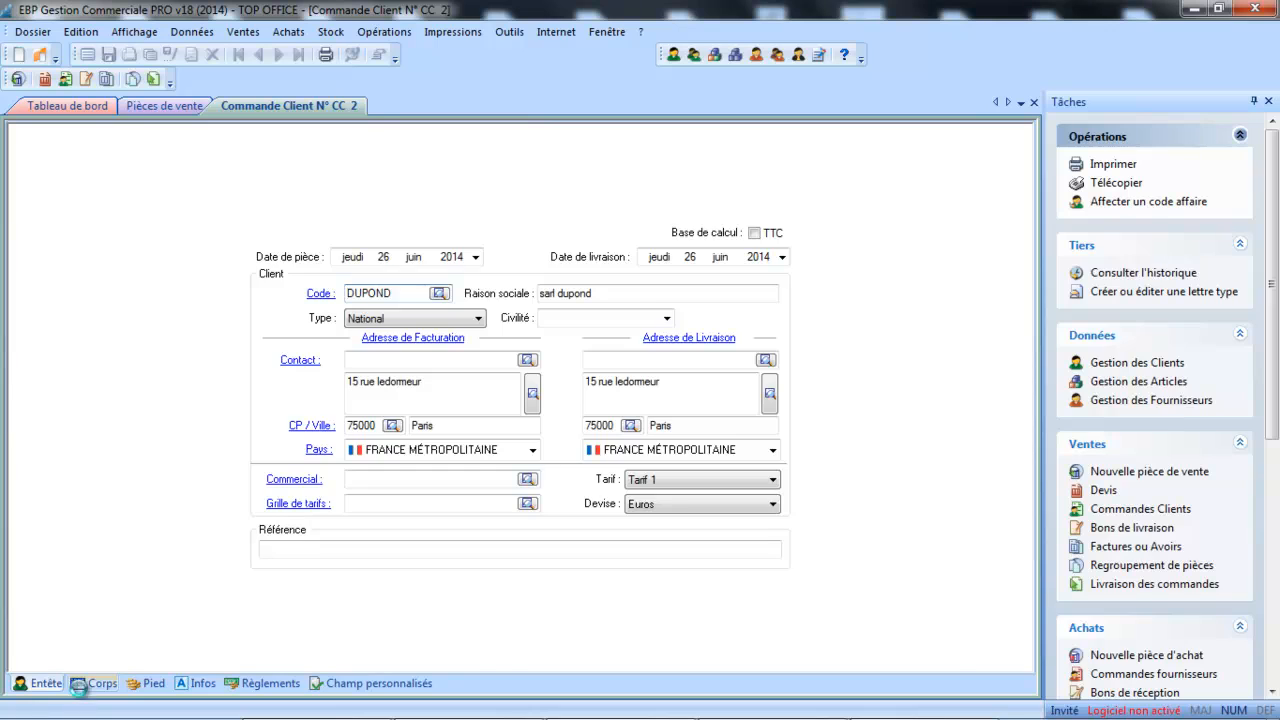
{"action": "left_click", "coordinate": [85, 683]}
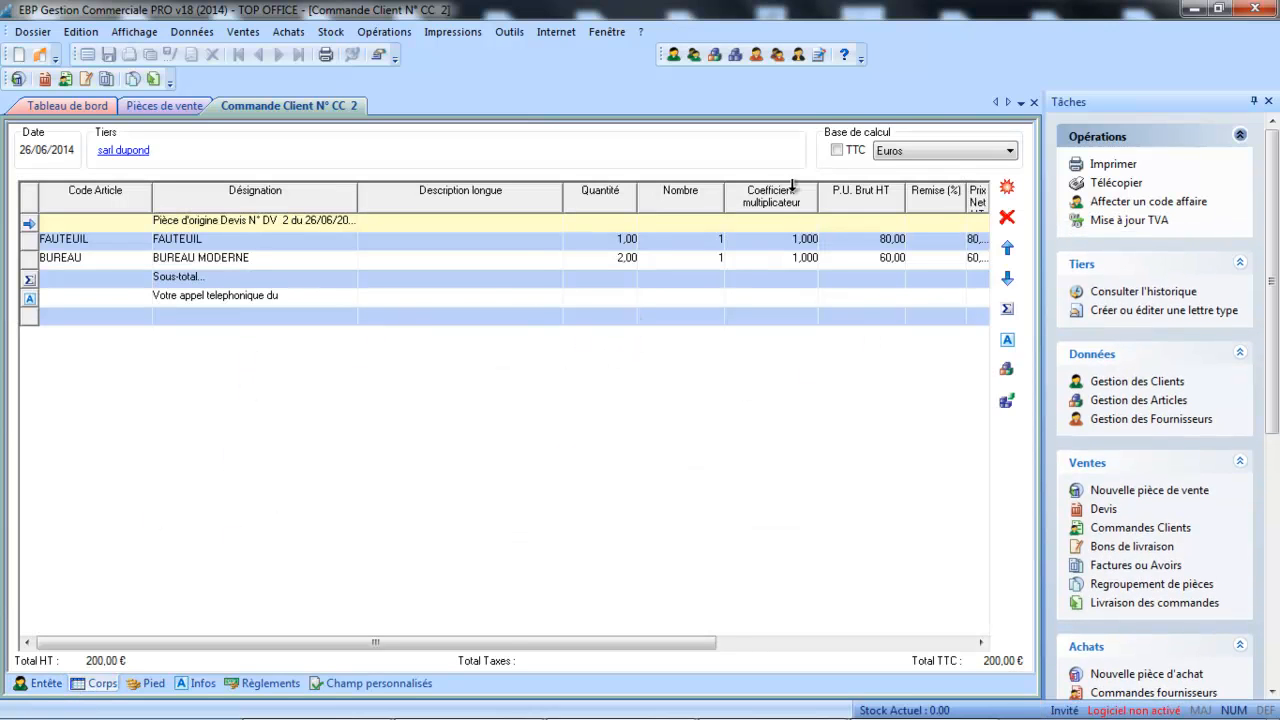
{"action": "left_click", "coordinate": [1034, 102]}
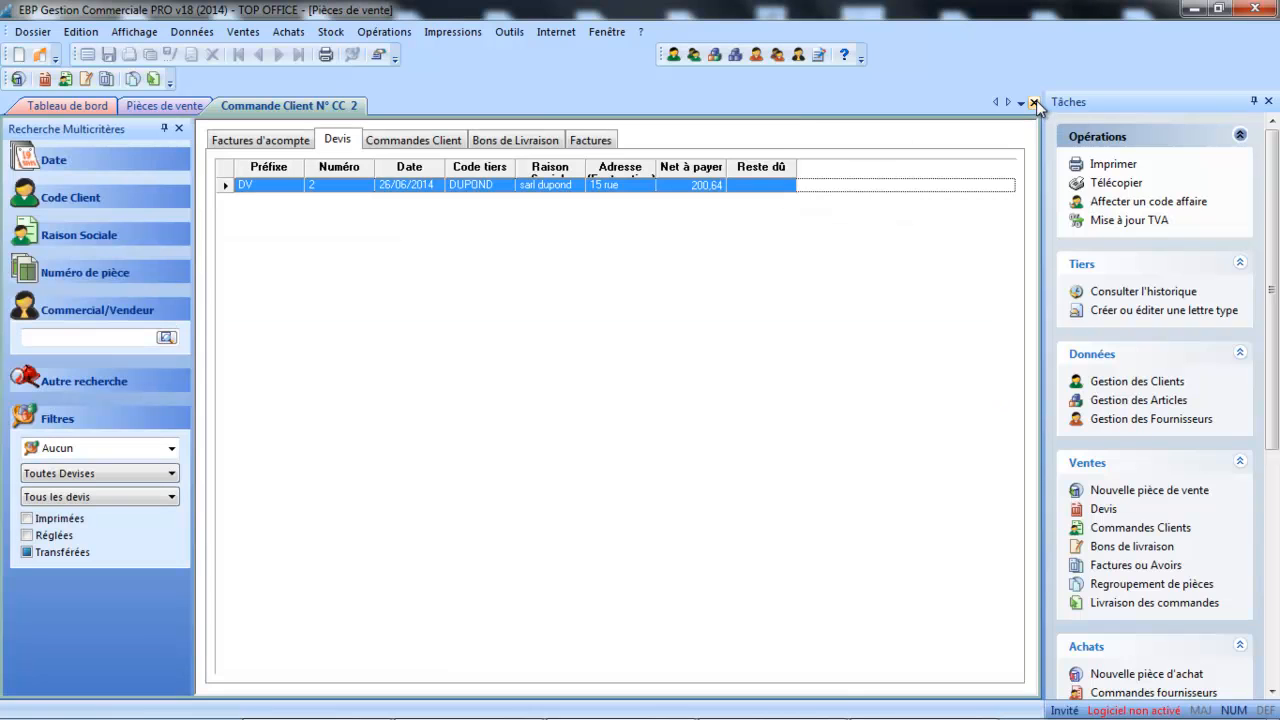
- Transfer the sarl dupond customer order into a delivery note and close the list of generated documents
{"action": "left_click", "coordinate": [412, 141]}
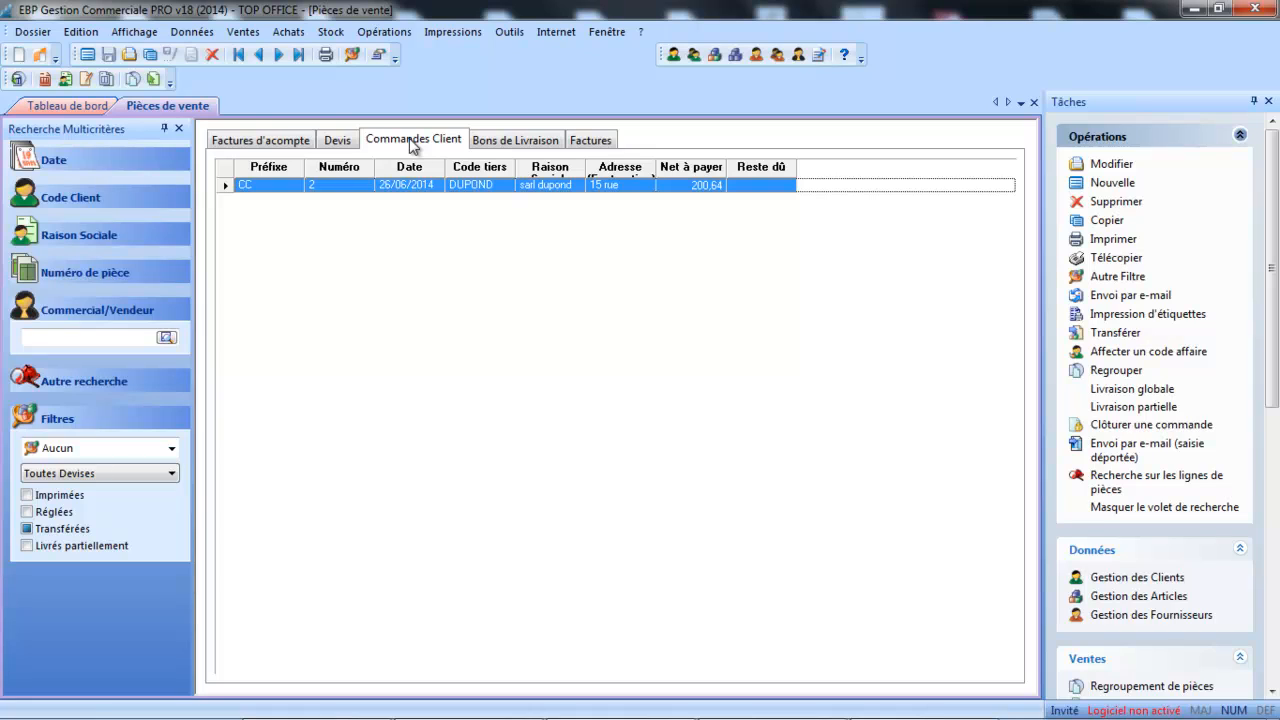
{"action": "right_click", "coordinate": [414, 186]}
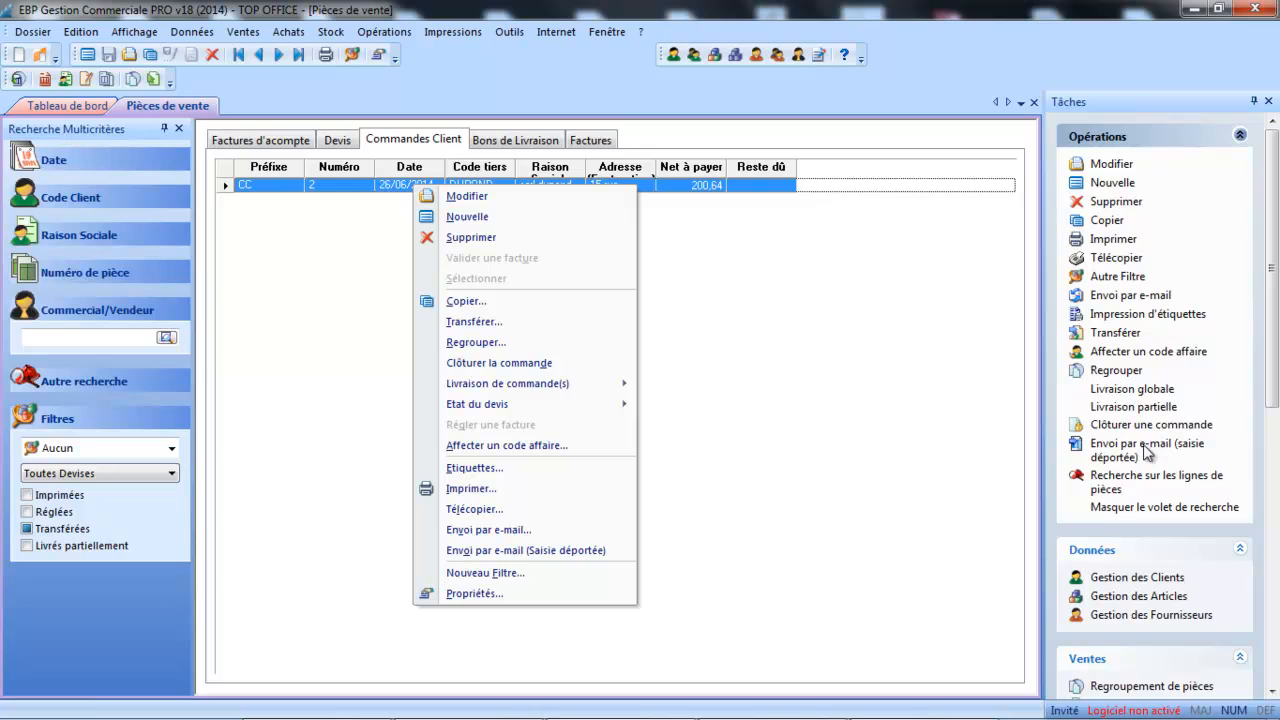
{"action": "left_click", "coordinate": [436, 322]}
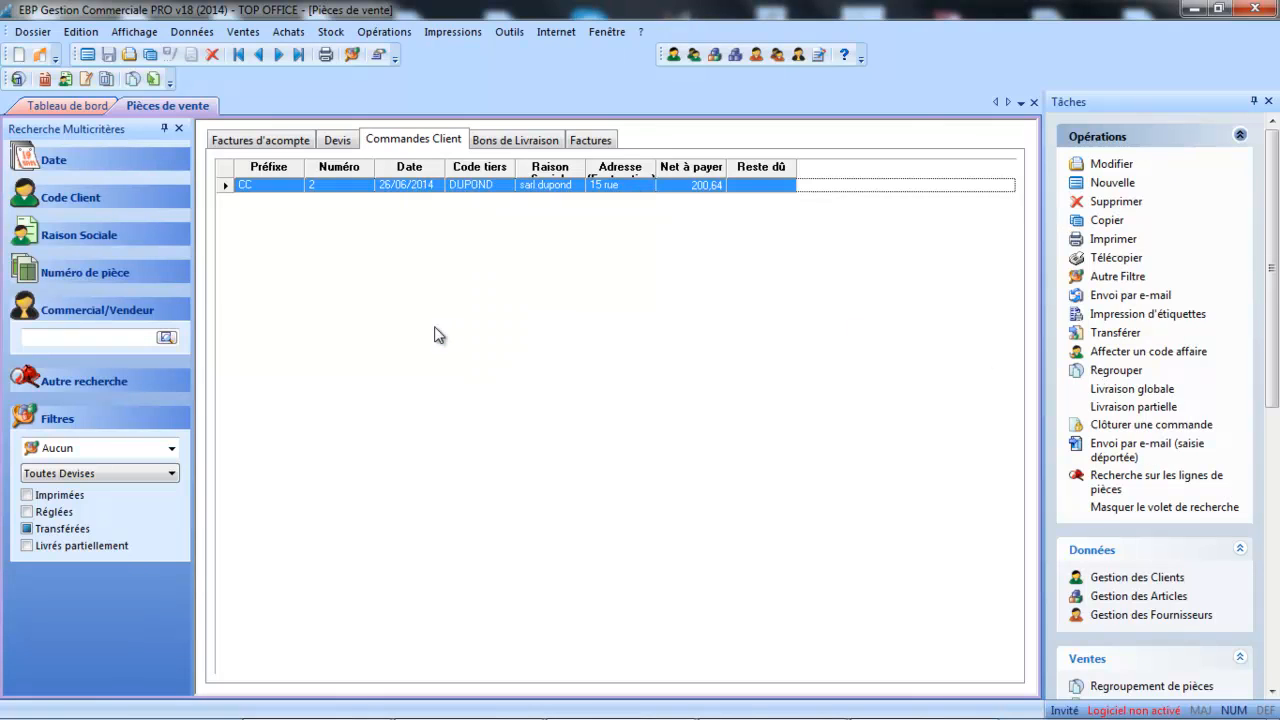
{"action": "left_click", "coordinate": [637, 538]}
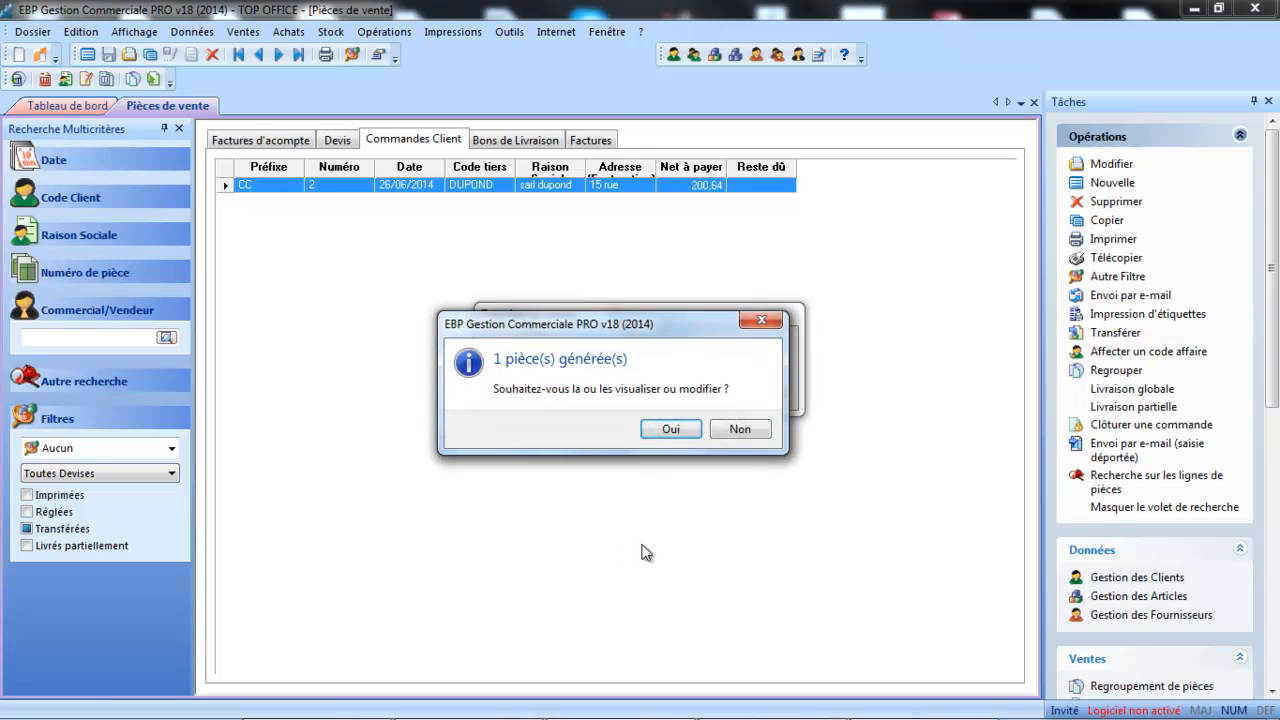
{"action": "left_click", "coordinate": [677, 431]}
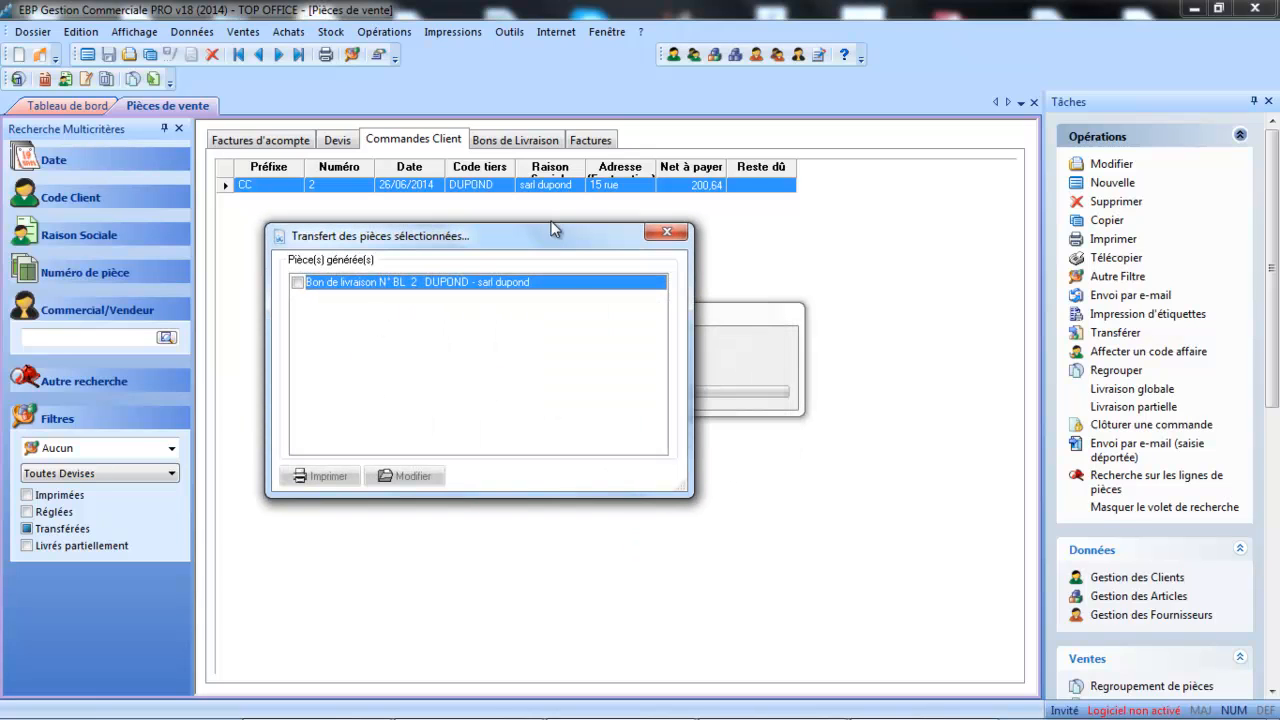
{"action": "left_click", "coordinate": [665, 234]}
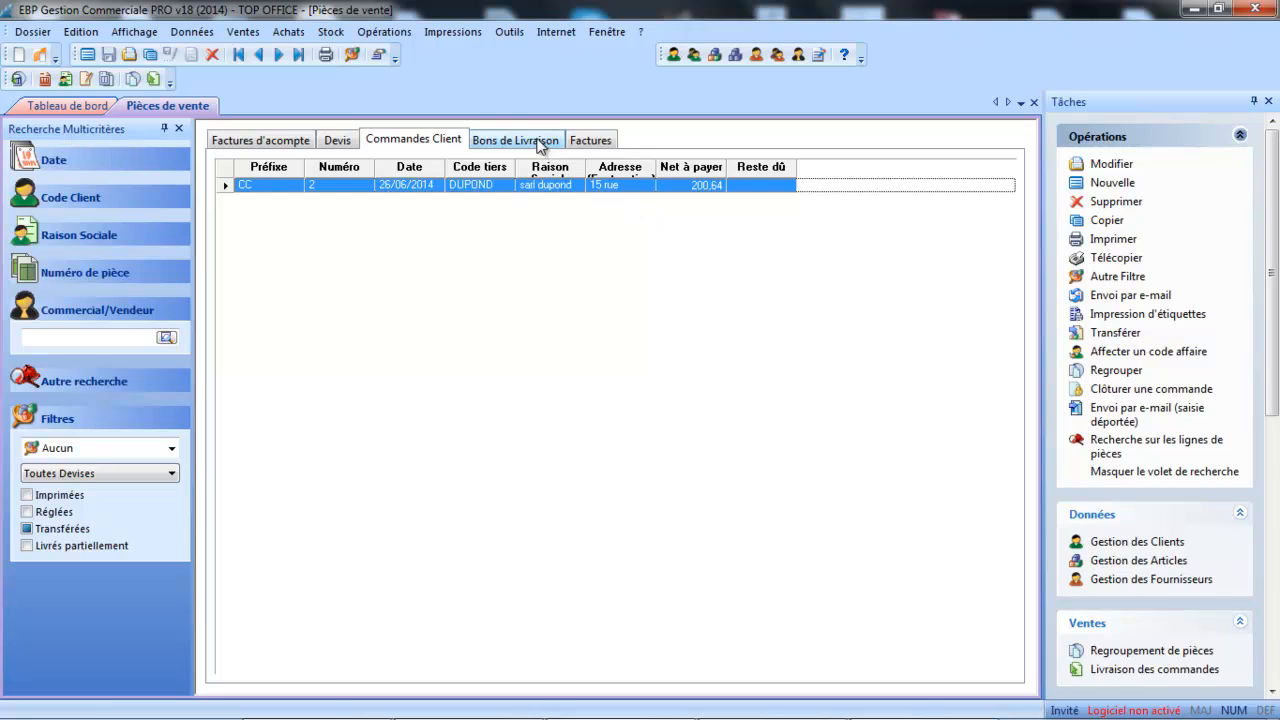
- Transfer the sarl dupond delivery note into an invoice without opening the generated document
{"action": "left_click", "coordinate": [546, 143]}
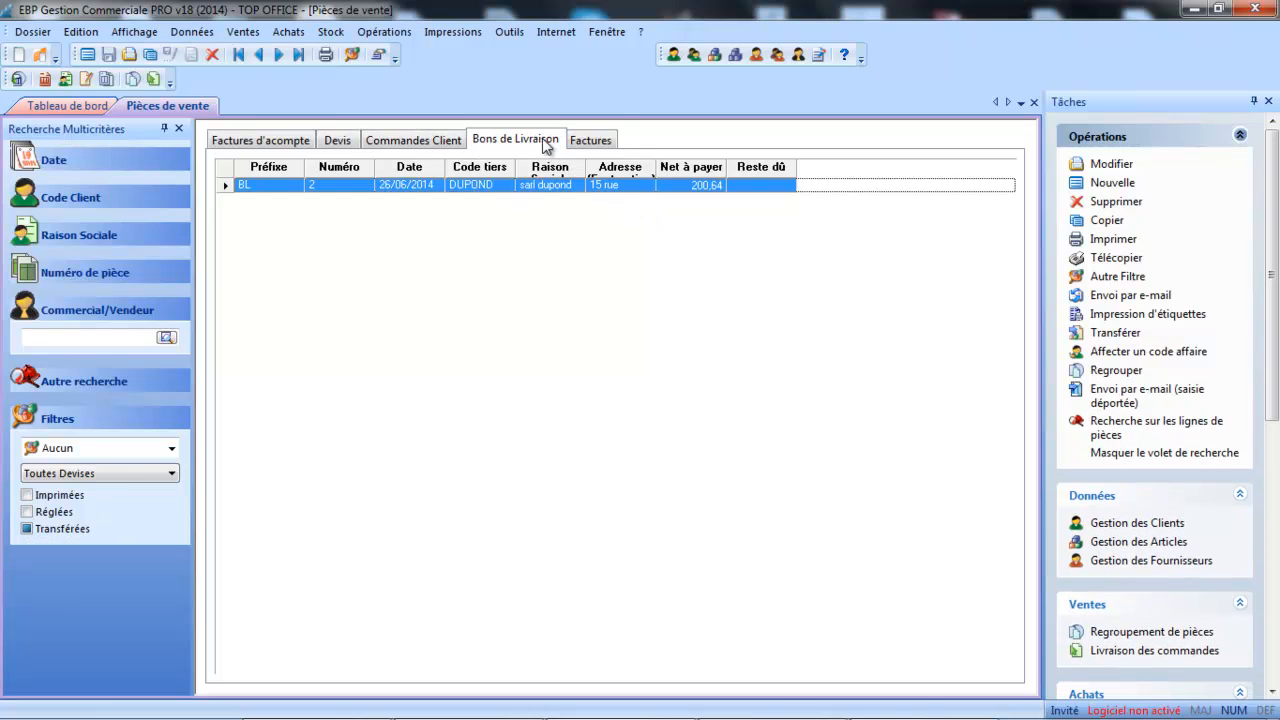
{"action": "right_click", "coordinate": [510, 192]}
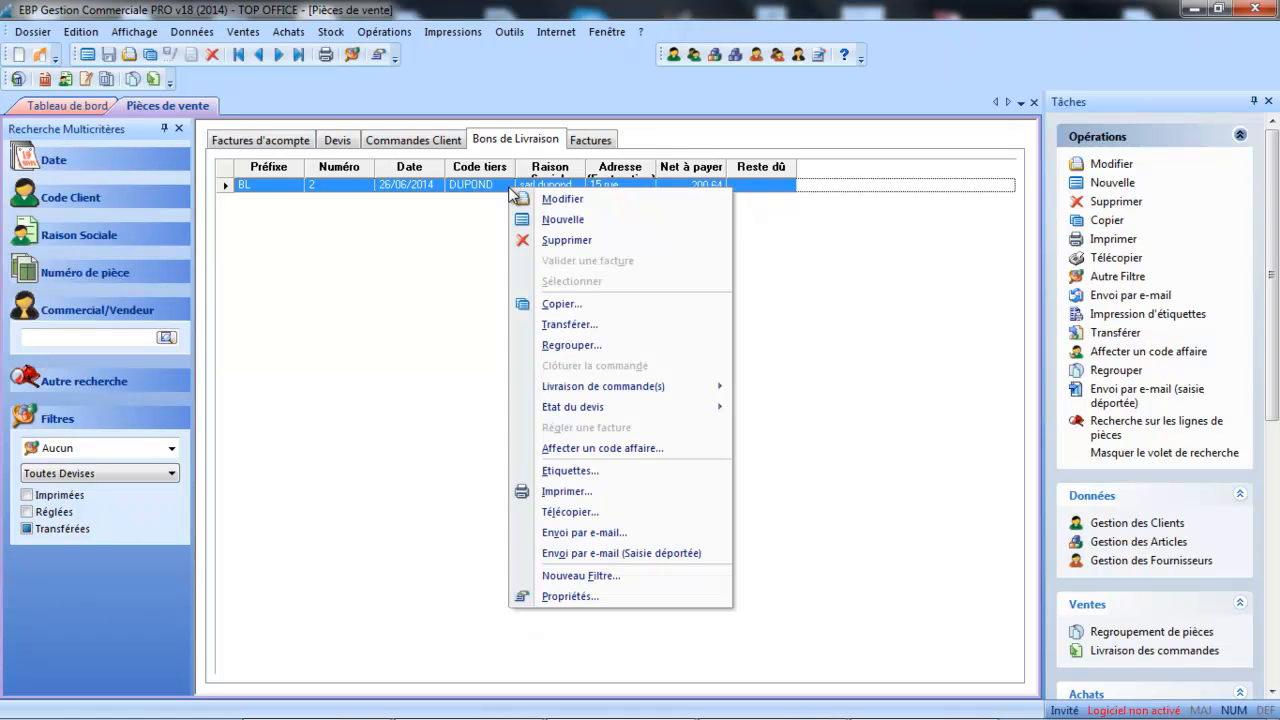
{"action": "left_click", "coordinate": [551, 326]}
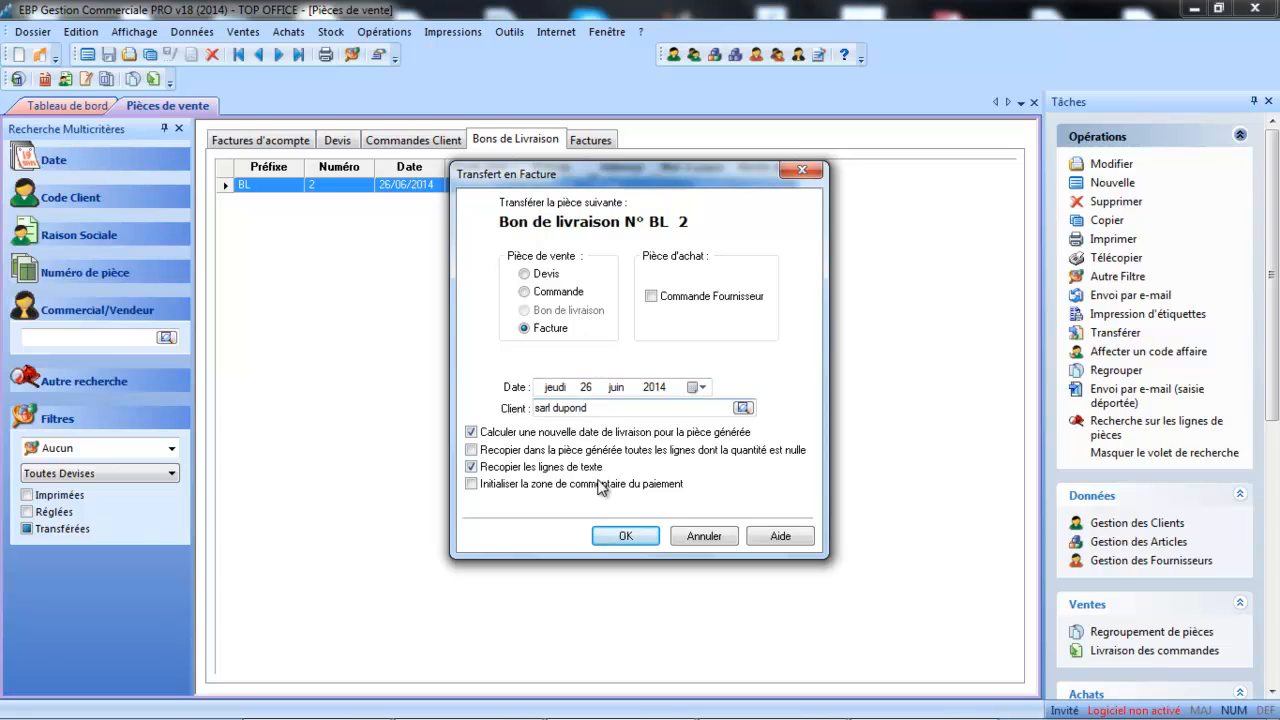
{"action": "left_click", "coordinate": [625, 536]}
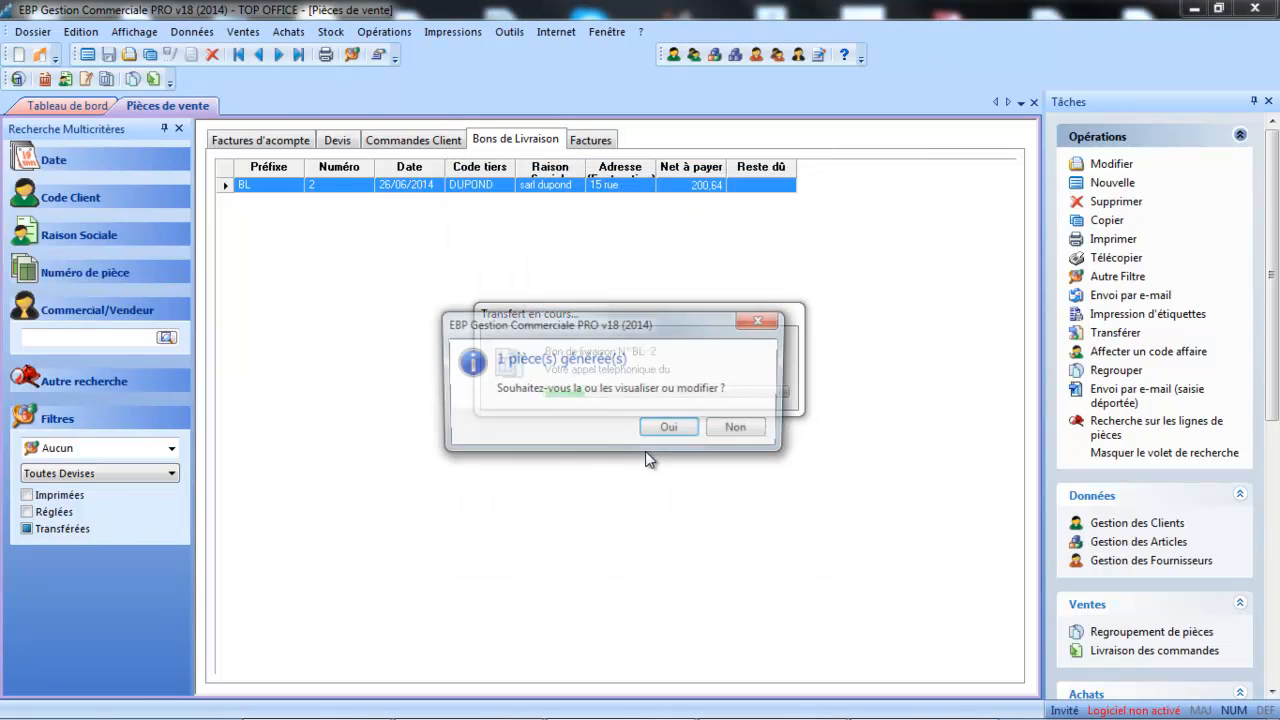
{"action": "left_click", "coordinate": [746, 432]}
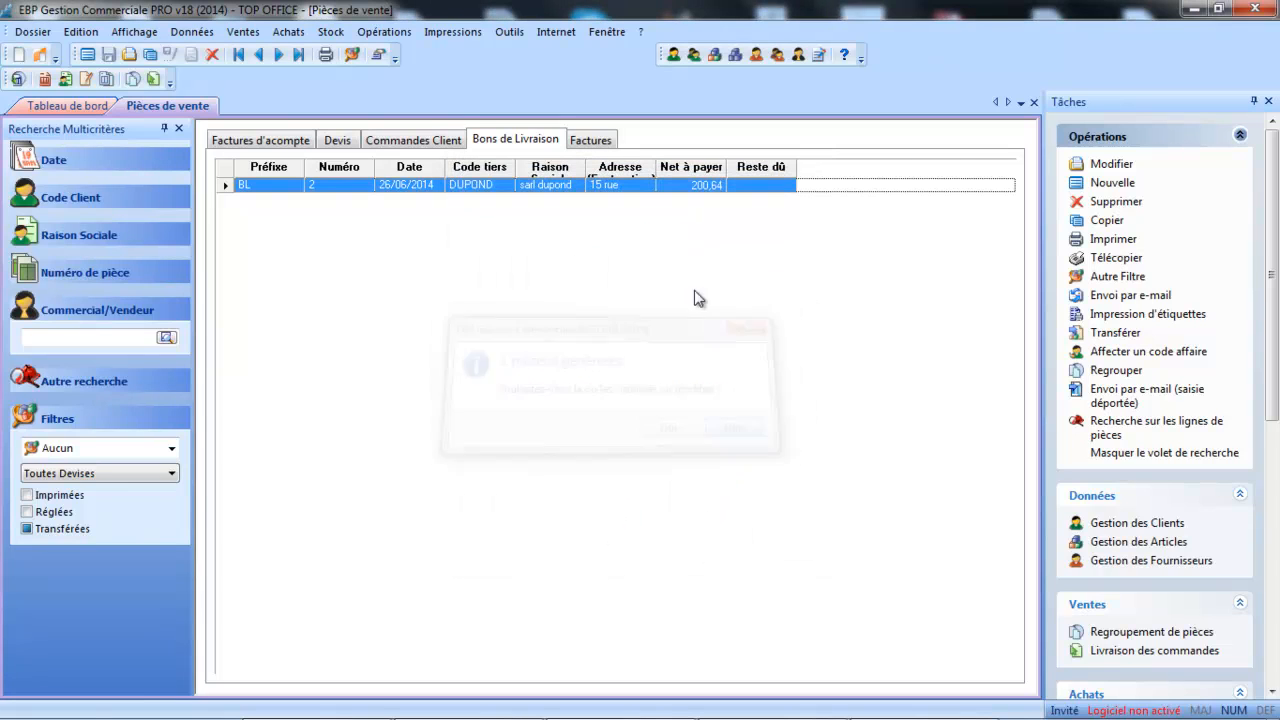
- Preview the printout of the 200,64 invoice for sarl dupond, look through its lines and close the preview
{"action": "left_click", "coordinate": [606, 139]}
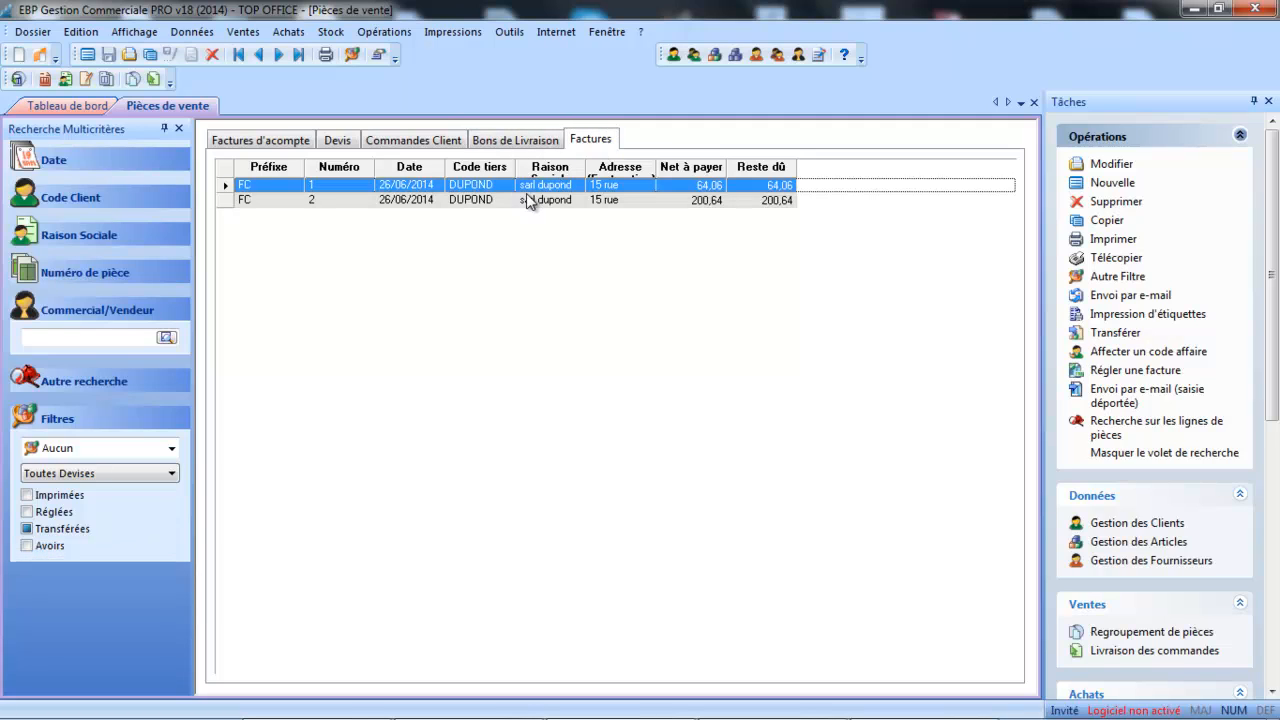
{"action": "left_click", "coordinate": [430, 200]}
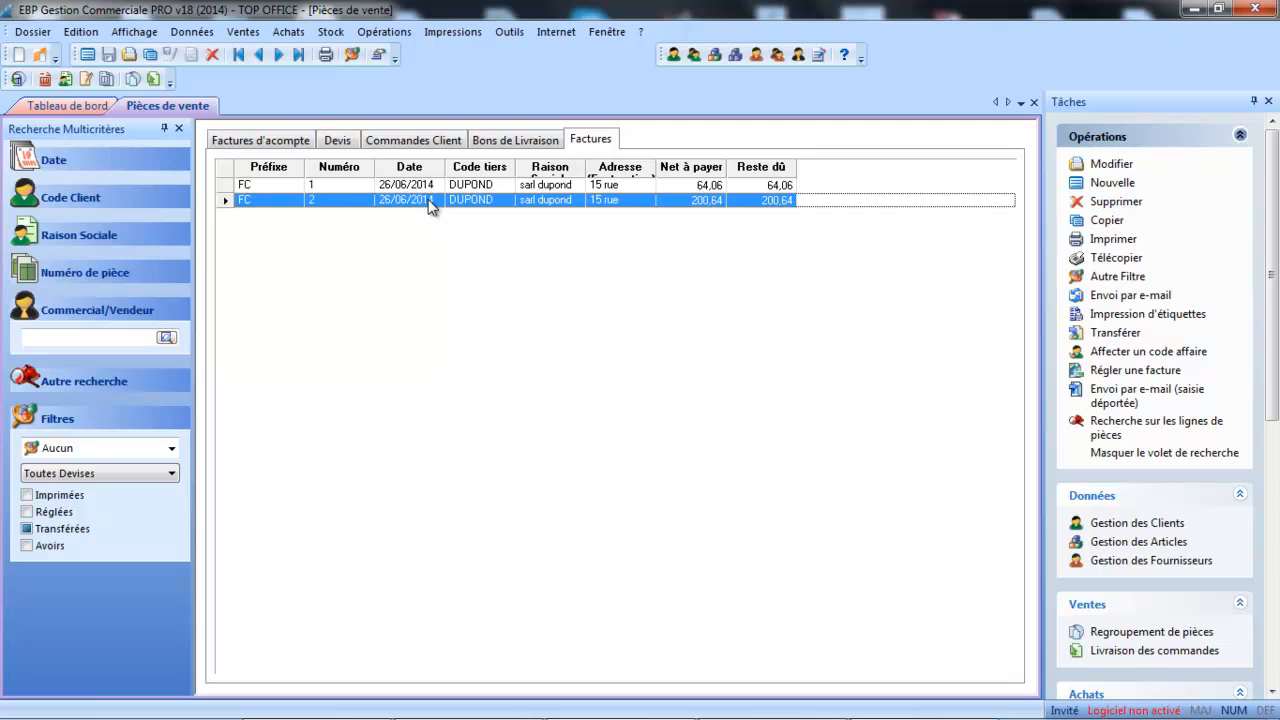
{"action": "left_click", "coordinate": [1105, 242]}
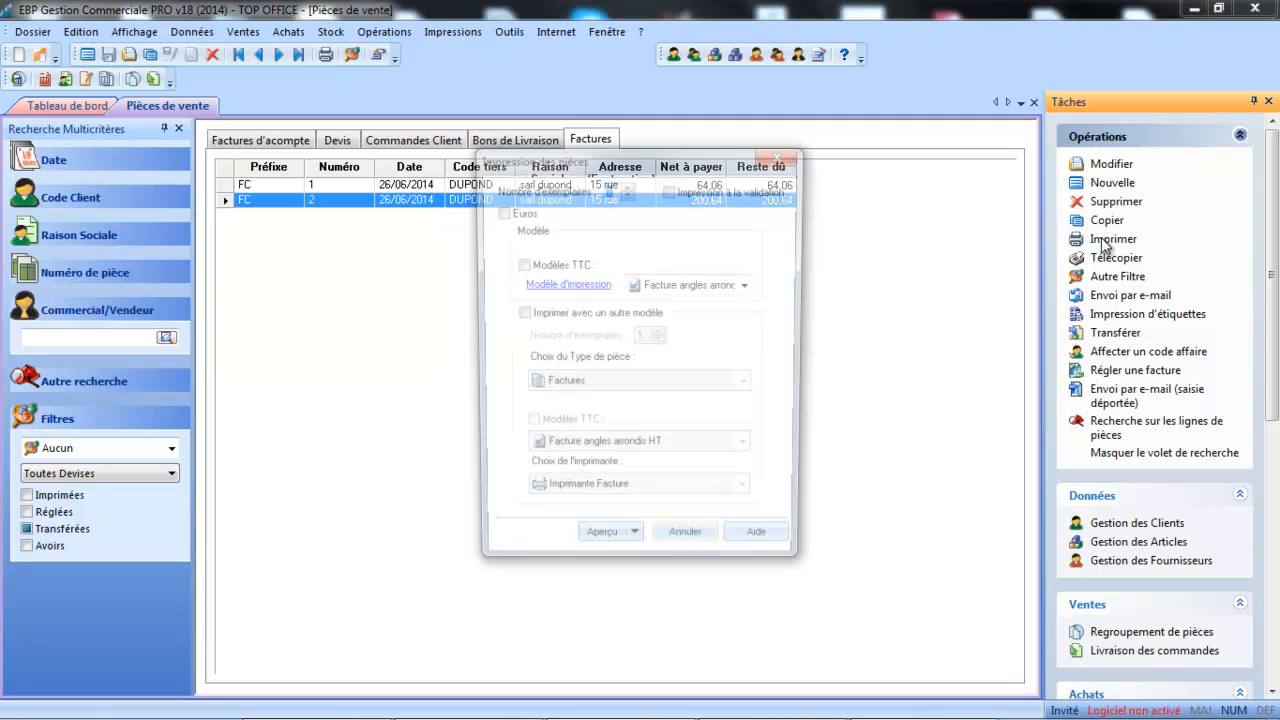
{"action": "left_click", "coordinate": [606, 543]}
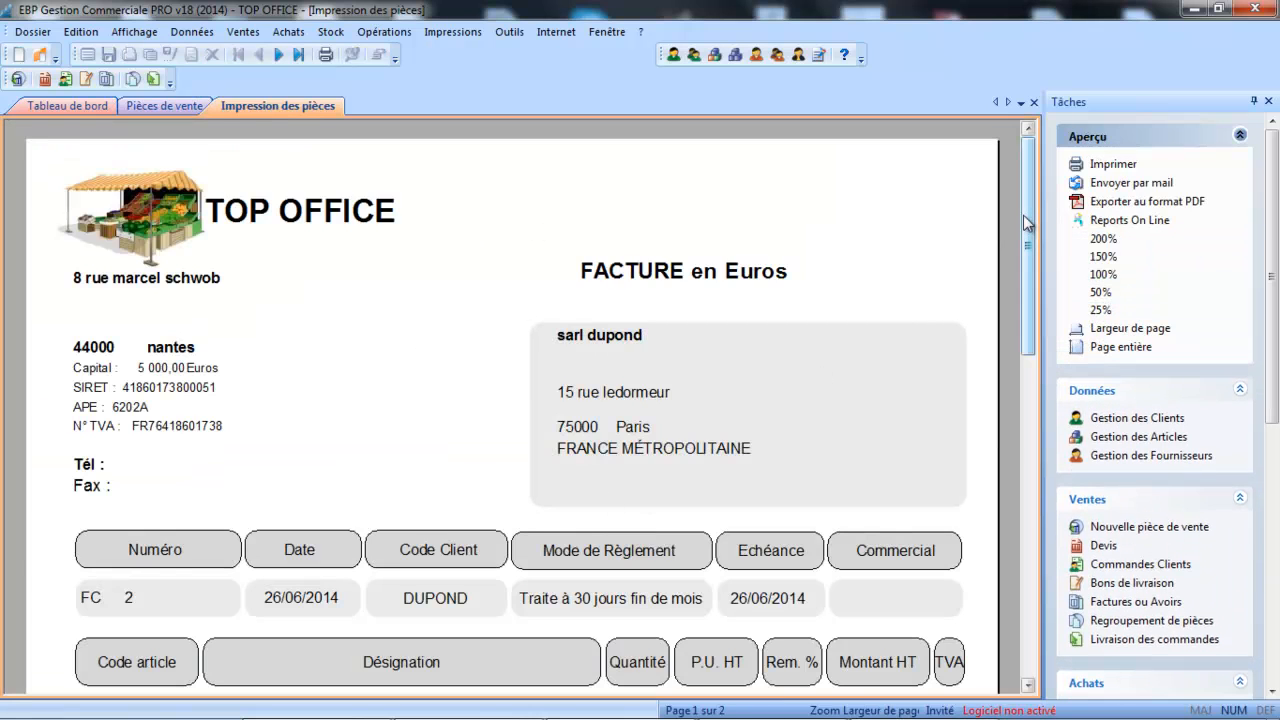
{"action": "left_click_drag", "start_coordinate": [1023, 215], "coordinate": [1039, 325]}
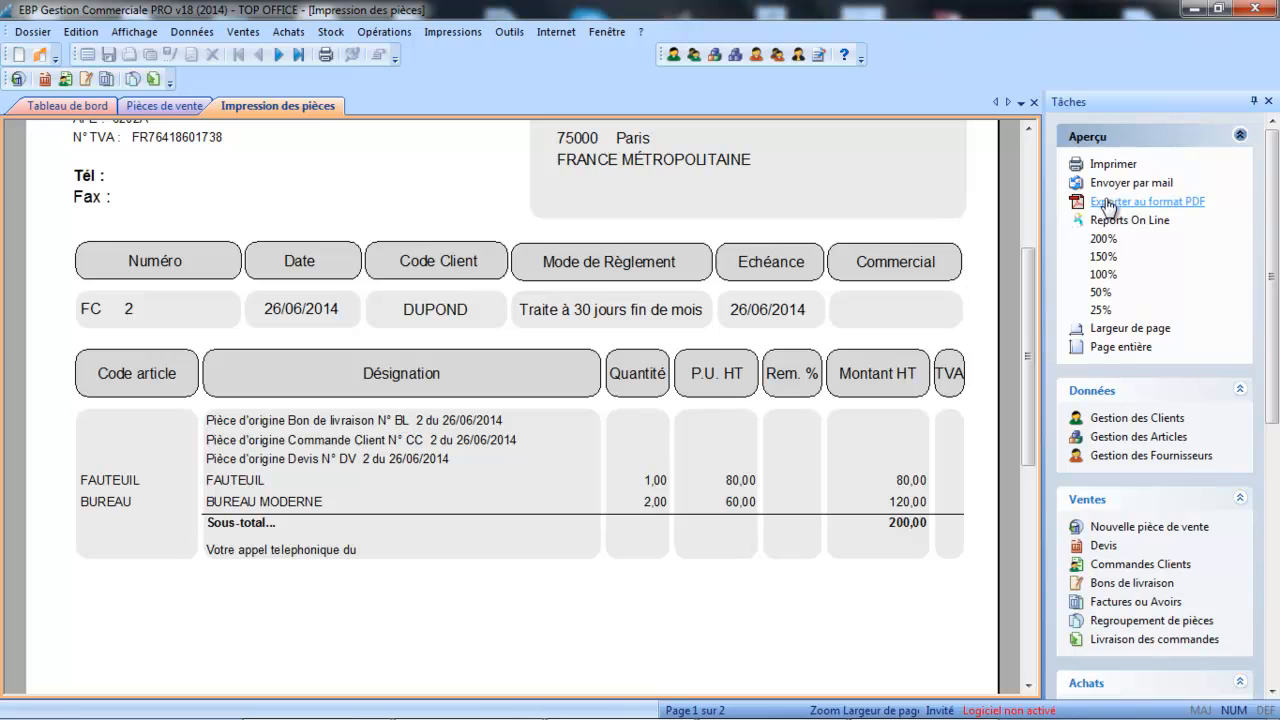
{"action": "left_click", "coordinate": [1033, 103]}
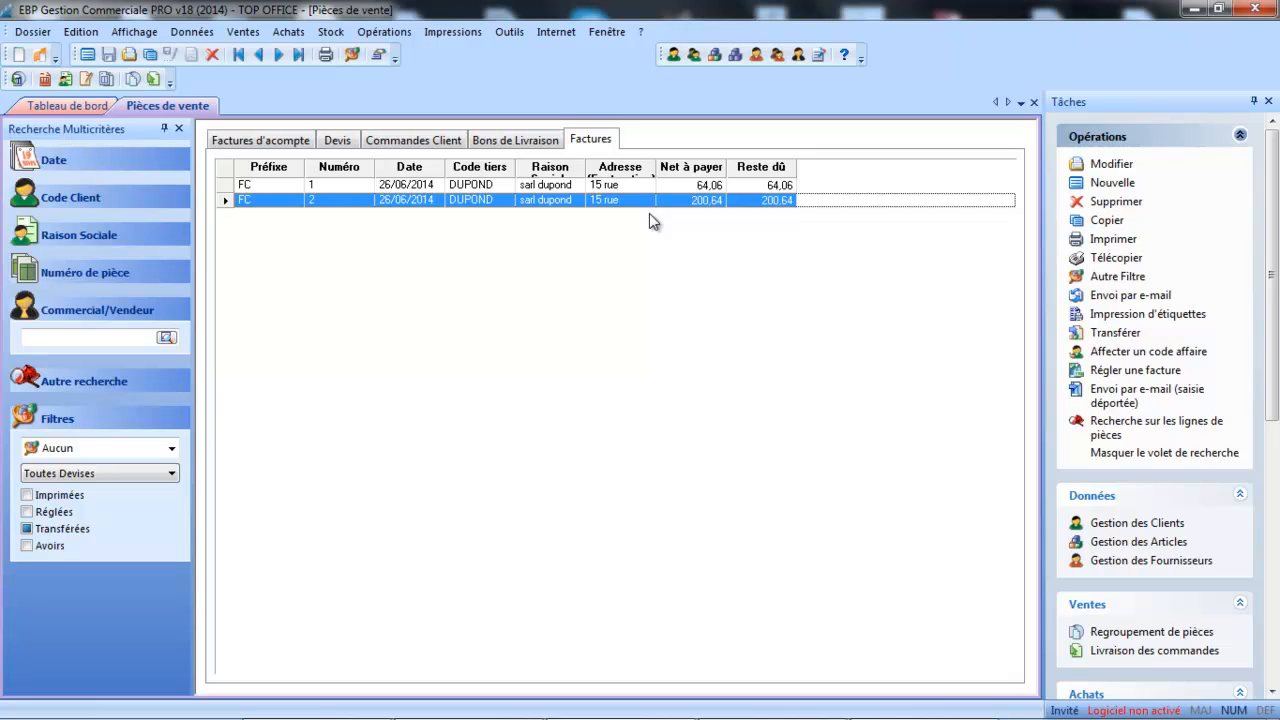
- Create a new customer order for the client sarl dupond and open its article lines for entry
{"action": "left_click", "coordinate": [427, 145]}
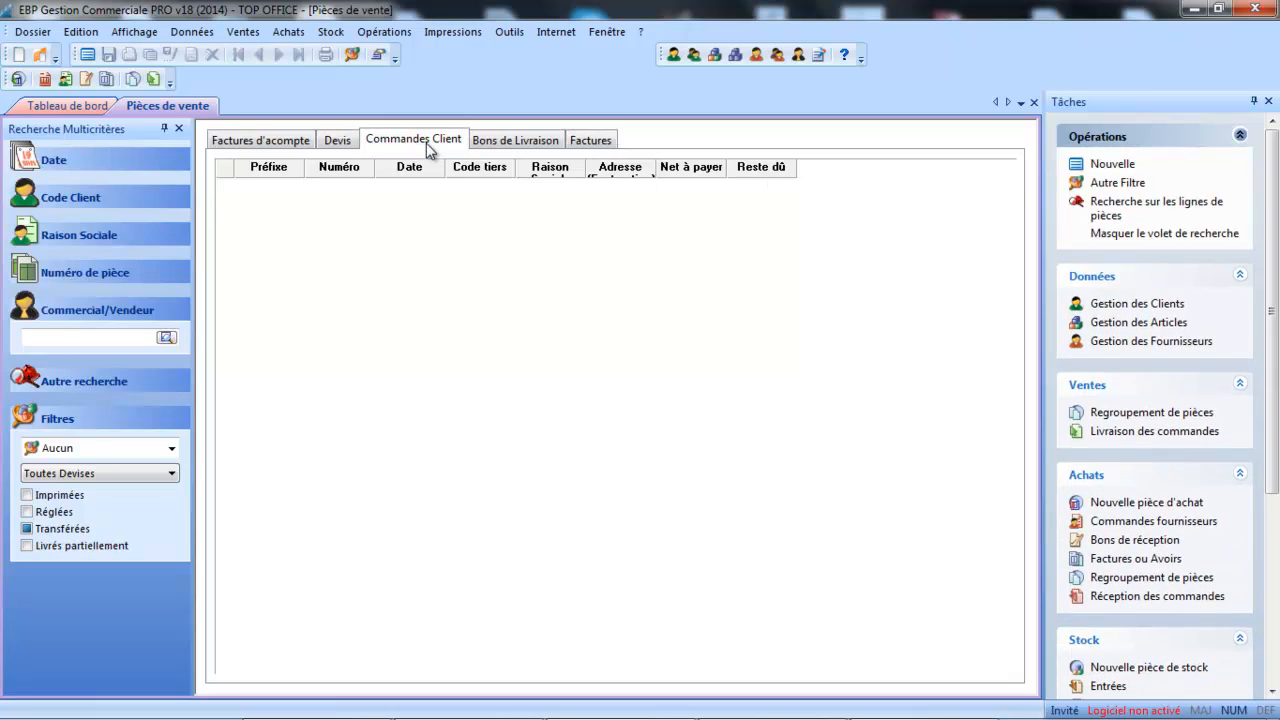
{"action": "left_click", "coordinate": [1090, 165]}
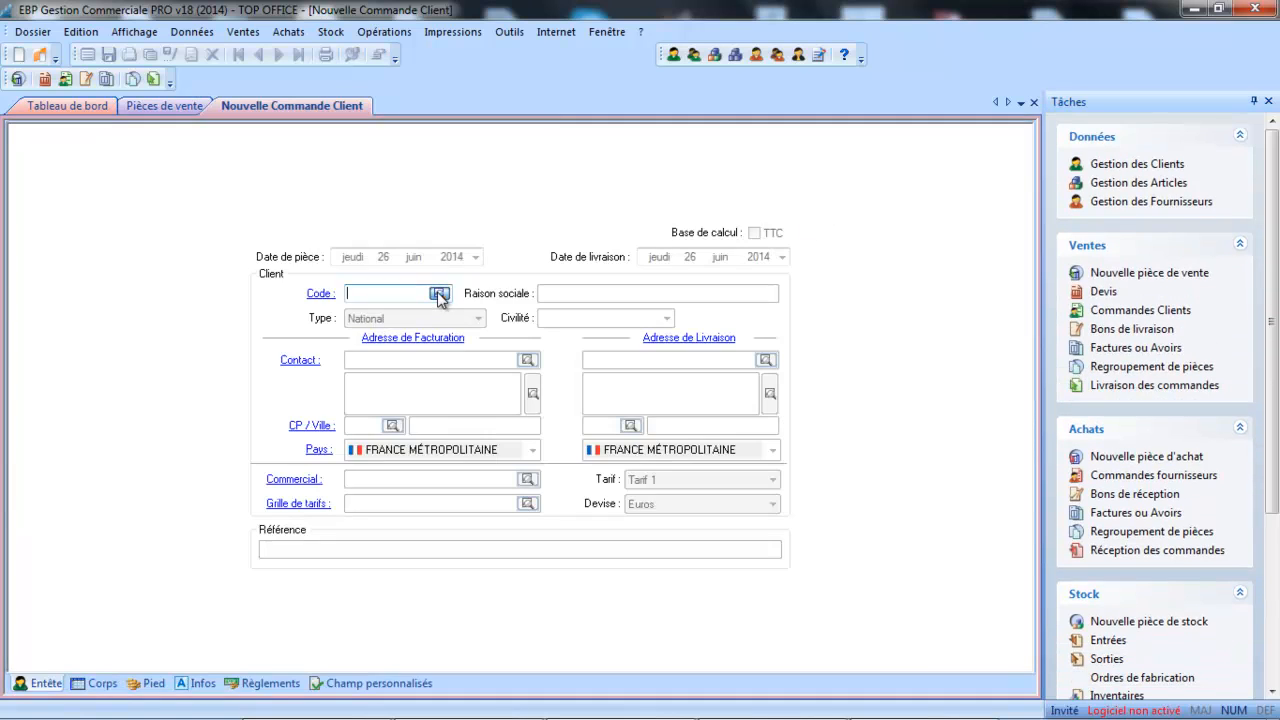
{"action": "left_click", "coordinate": [439, 293]}
{"action": "double_click", "coordinate": [445, 215]}
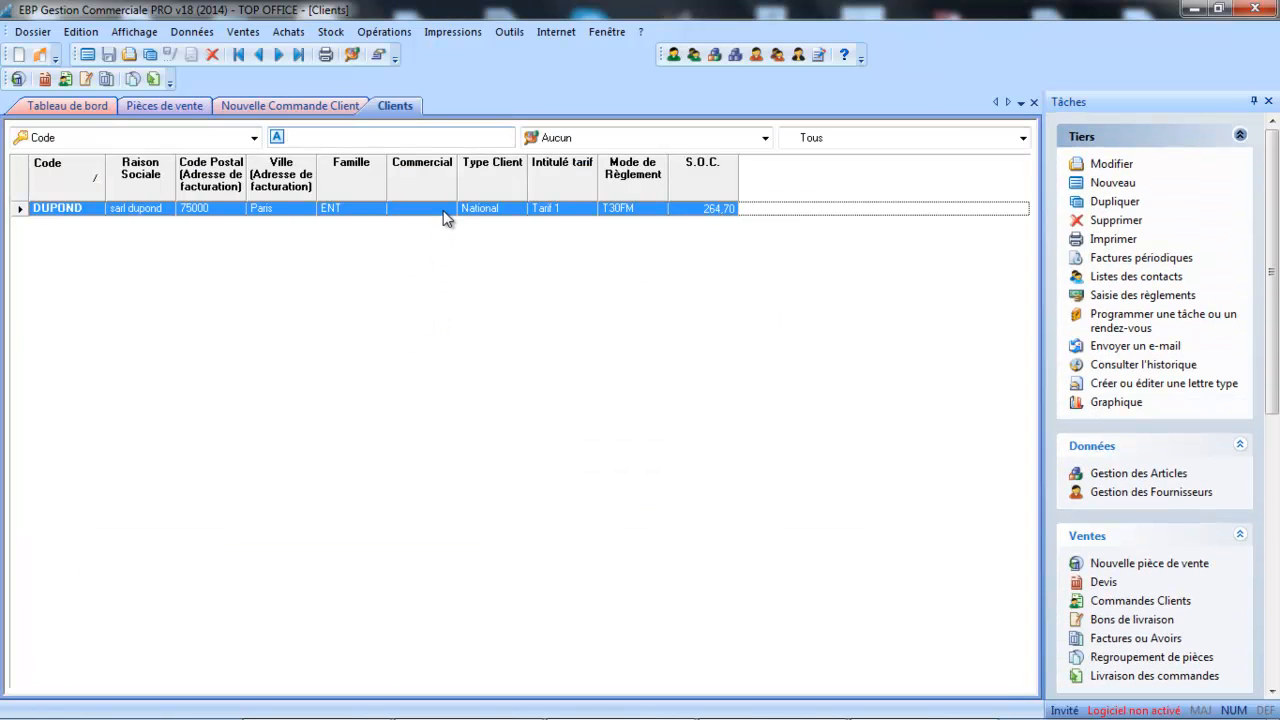
{"action": "left_click", "coordinate": [108, 683]}
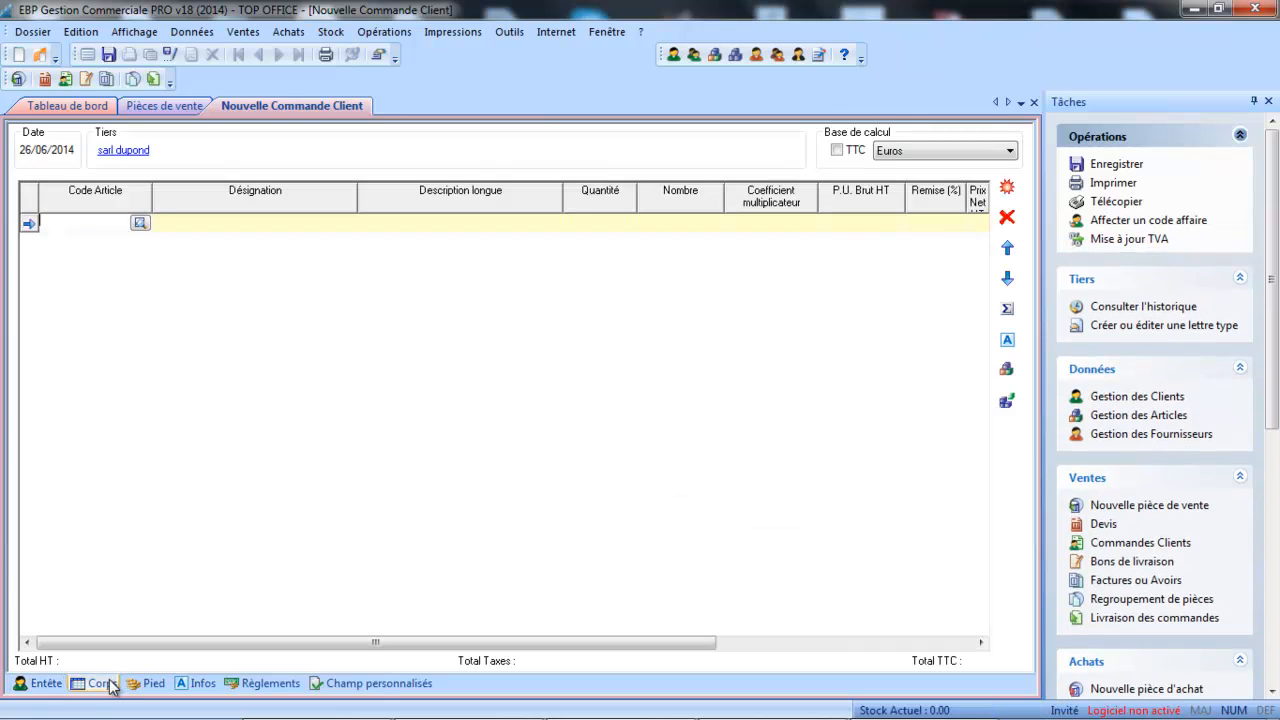
- Add the article AMOIRE to the new customer order's lines, keeping its default quantity and price
{"action": "left_click", "coordinate": [138, 224]}
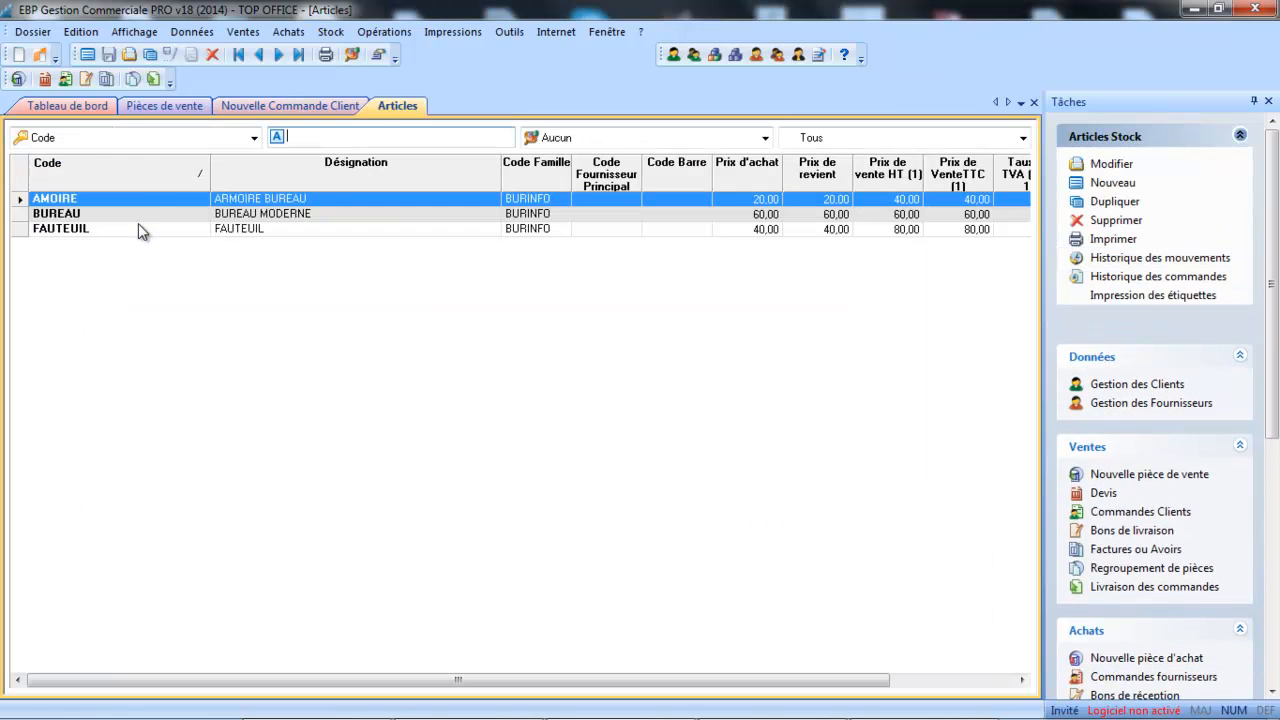
{"action": "double_click", "coordinate": [147, 196]}
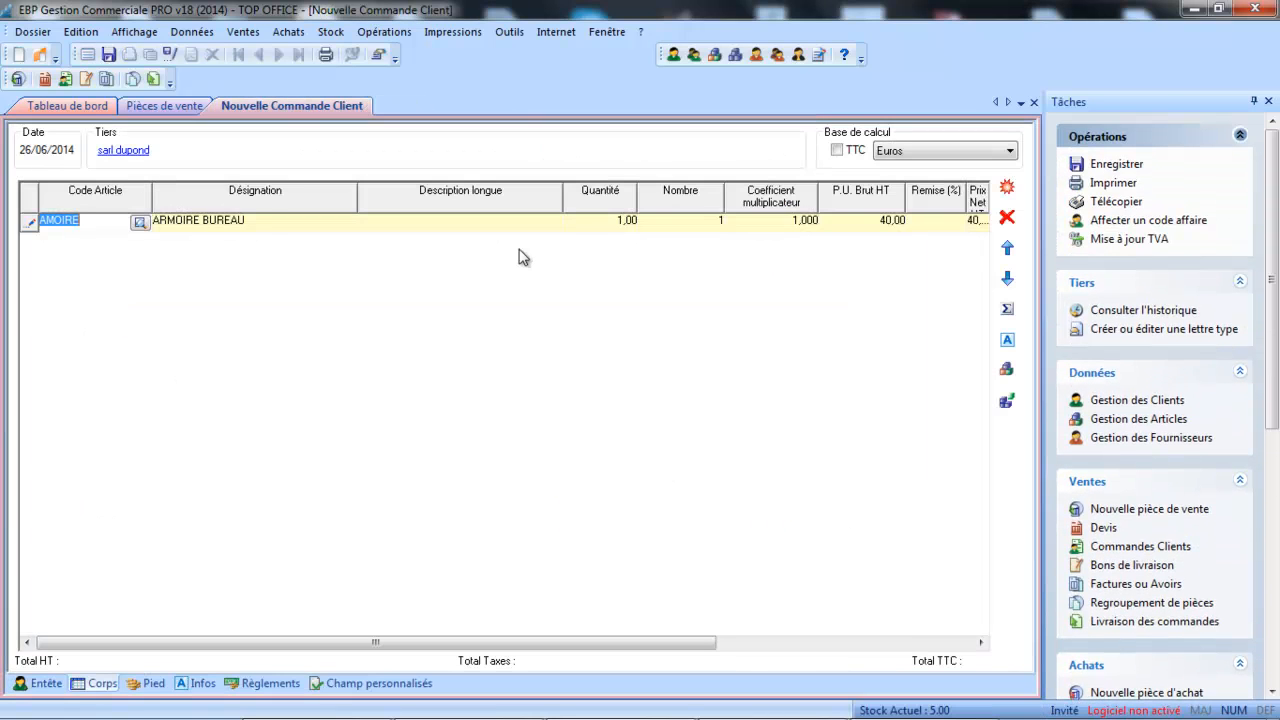
{"action": "key", "text": "Return"}
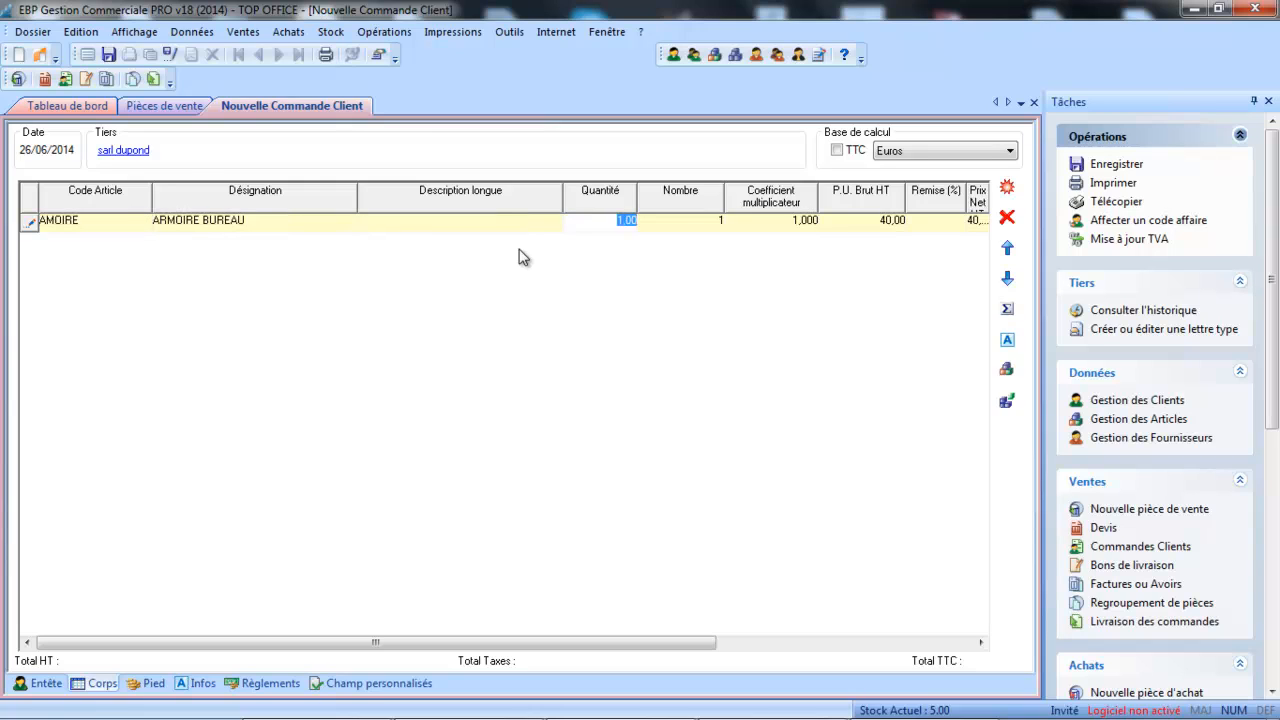
{"action": "key", "text": "Return"}
{"action": "key", "text": "Return"}
{"action": "key", "text": "Return"}
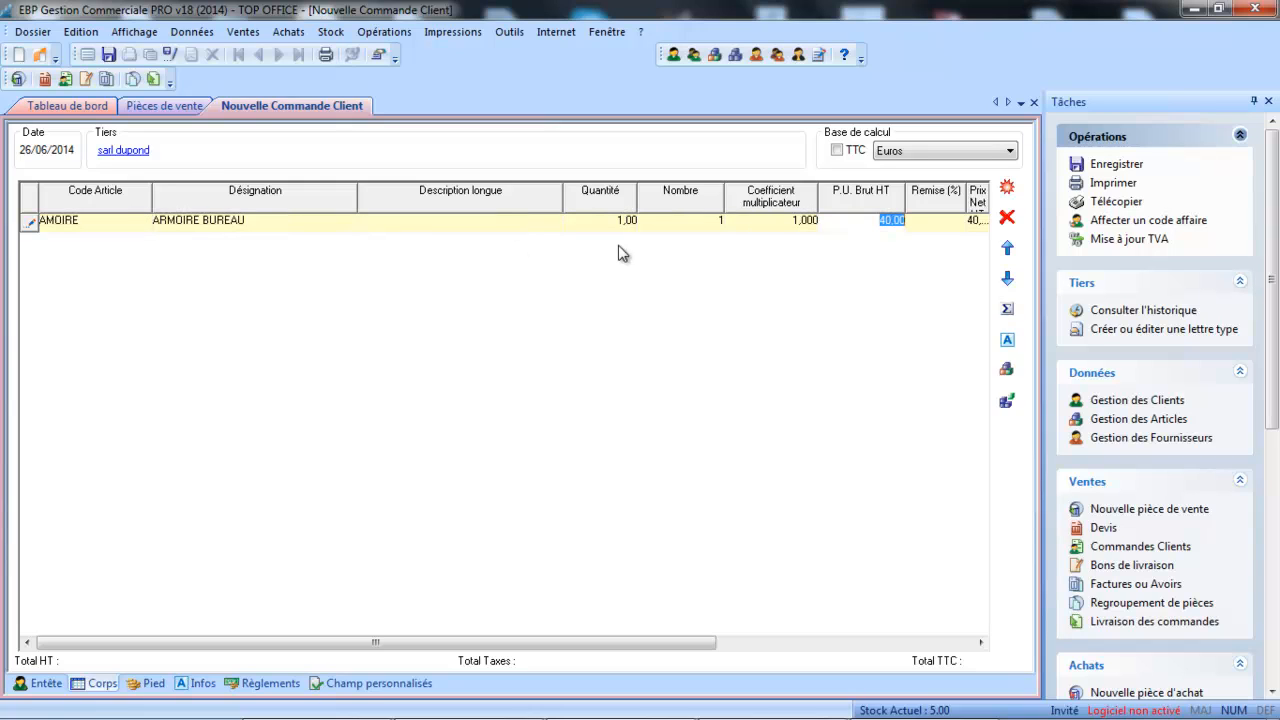
- Save the customer order with the AMOIRE line and close it
{"action": "left_click", "coordinate": [1108, 167]}
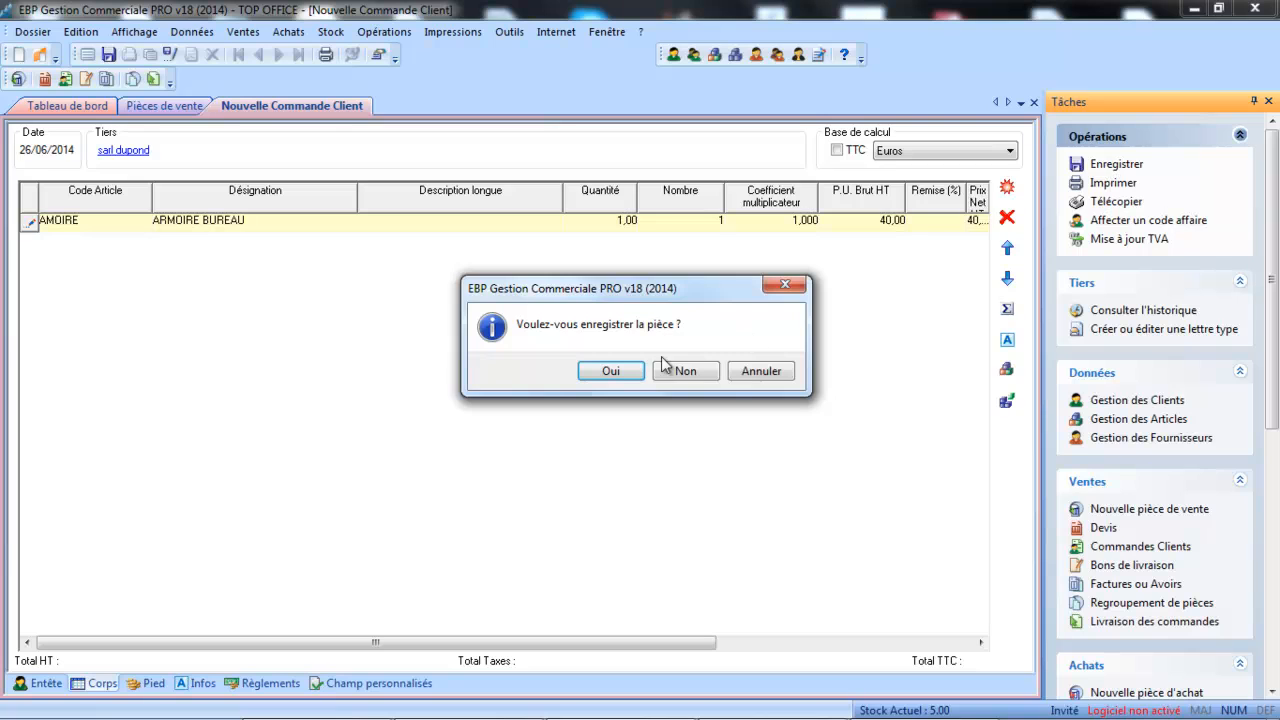
{"action": "left_click", "coordinate": [609, 370]}
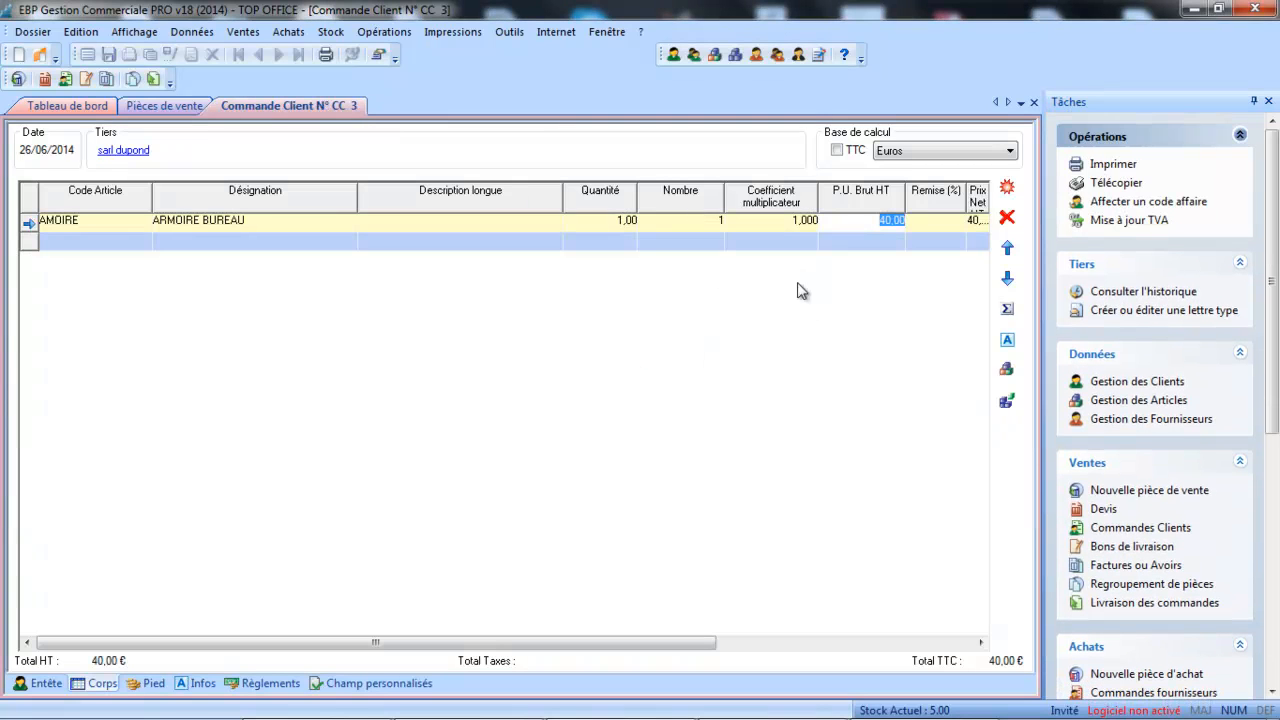
{"action": "left_click", "coordinate": [1034, 102]}
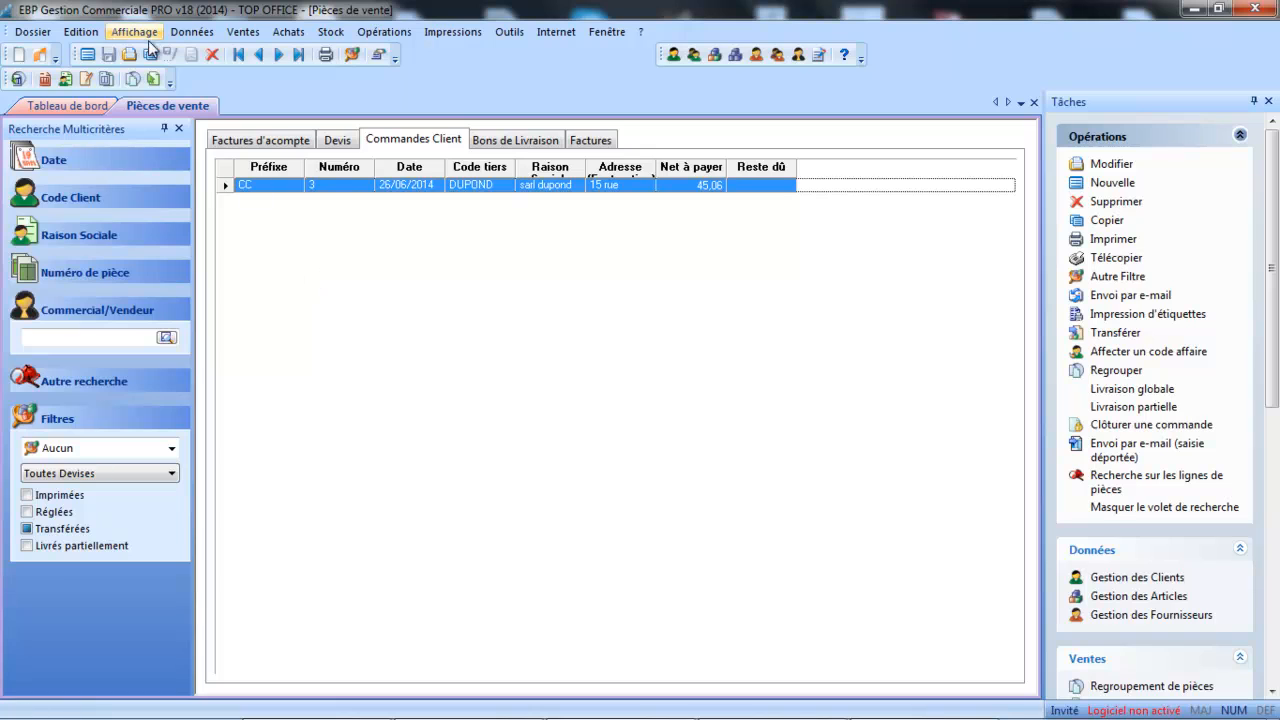
- Create a second customer order for the client sarl dupond and open its article lines
{"action": "left_click", "coordinate": [1116, 185]}
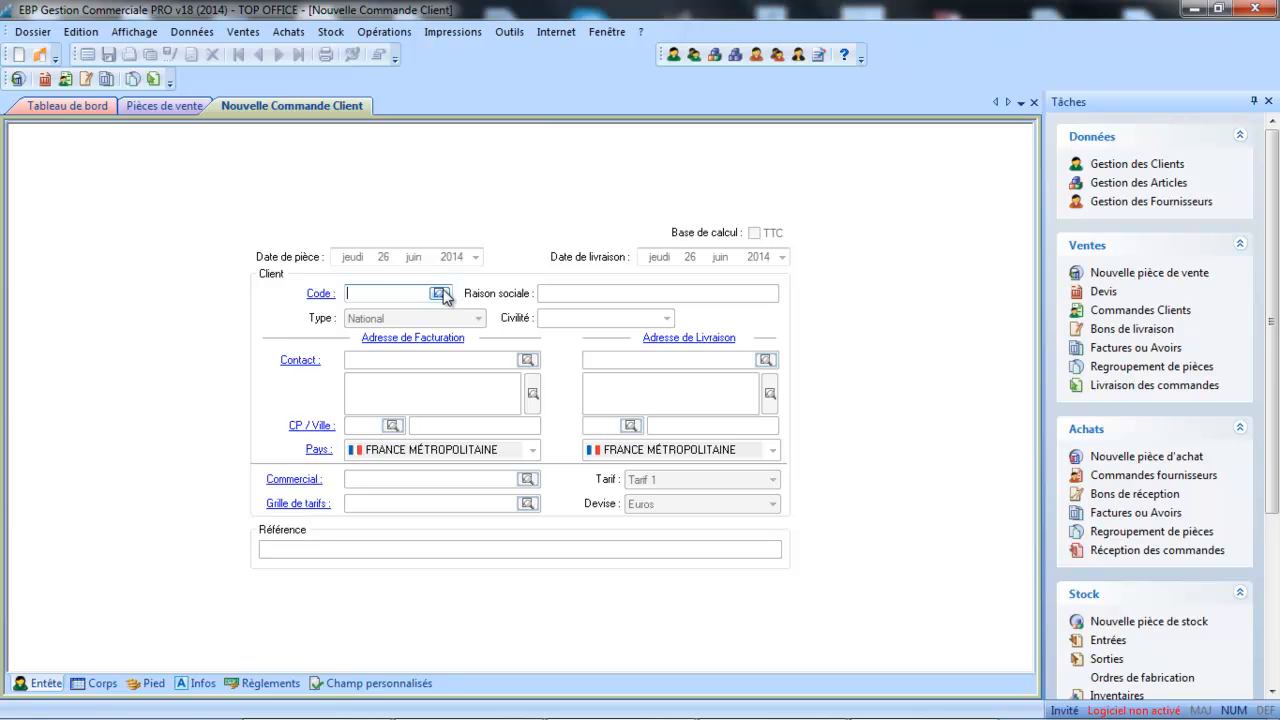
{"action": "left_click", "coordinate": [441, 293]}
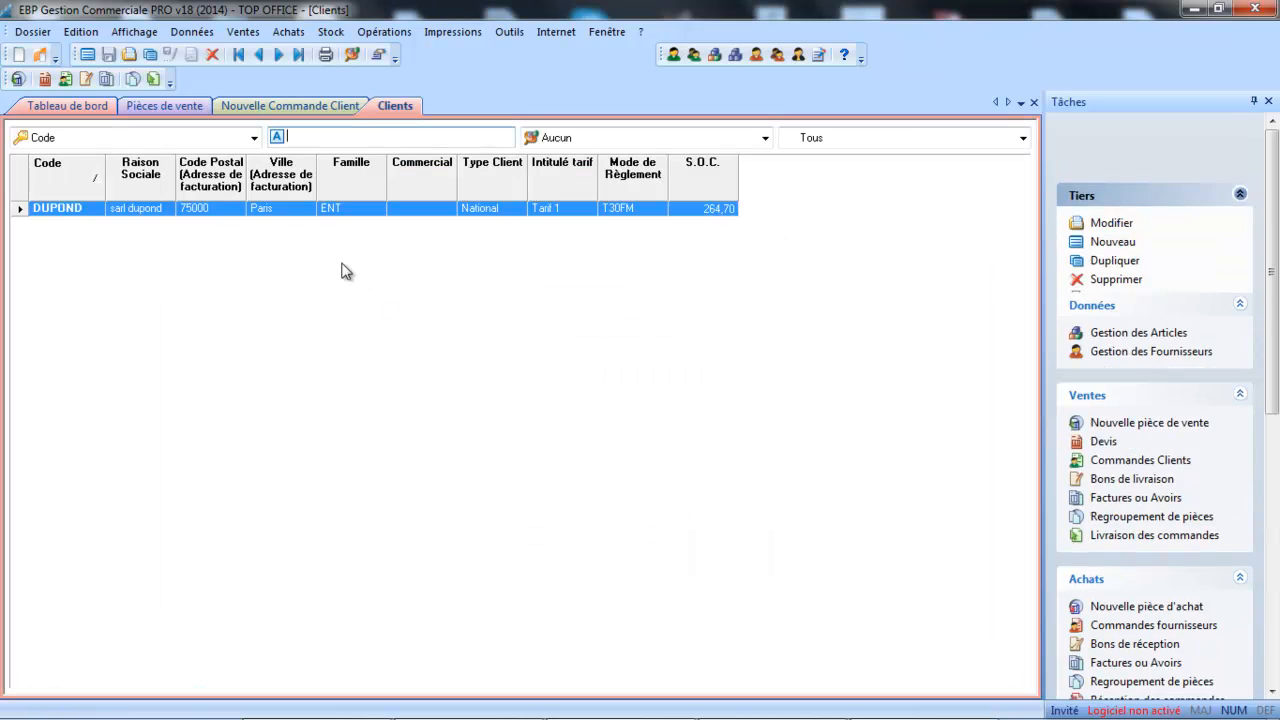
{"action": "double_click", "coordinate": [333, 211]}
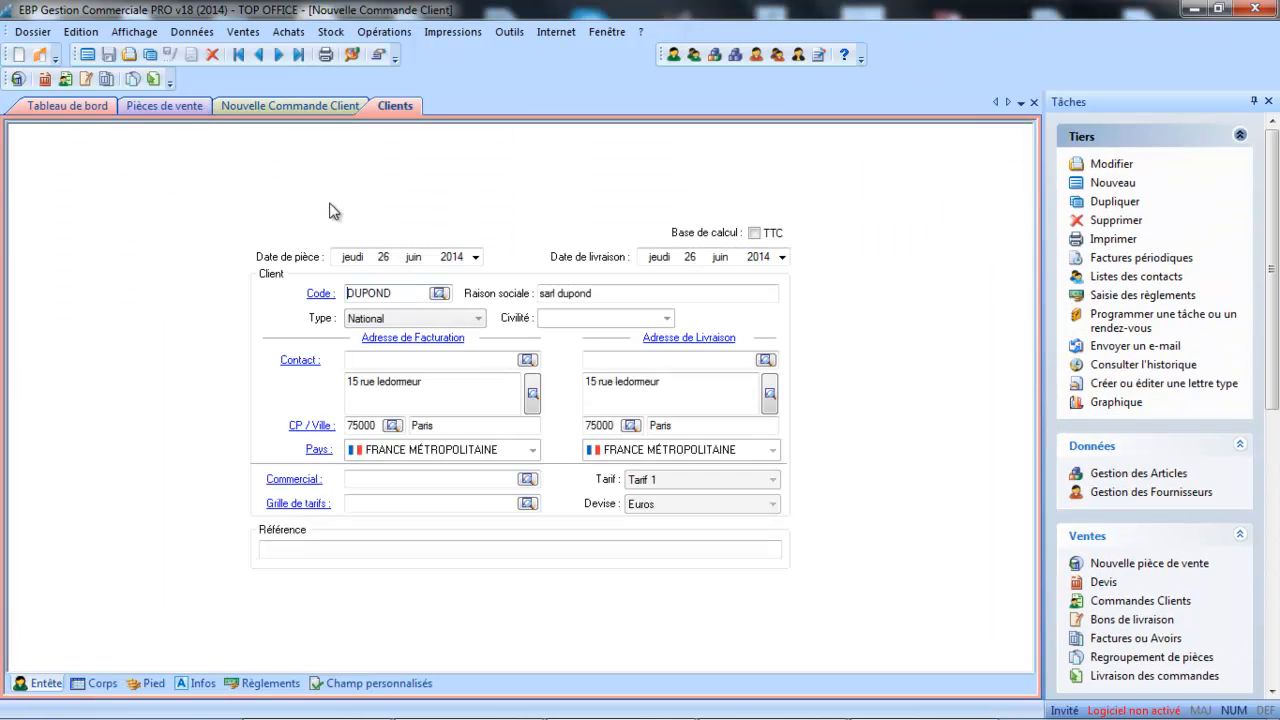
{"action": "left_click", "coordinate": [97, 684]}
- Add the article BUREAU to the order's lines, save the customer order and close it
{"action": "left_click", "coordinate": [142, 223]}
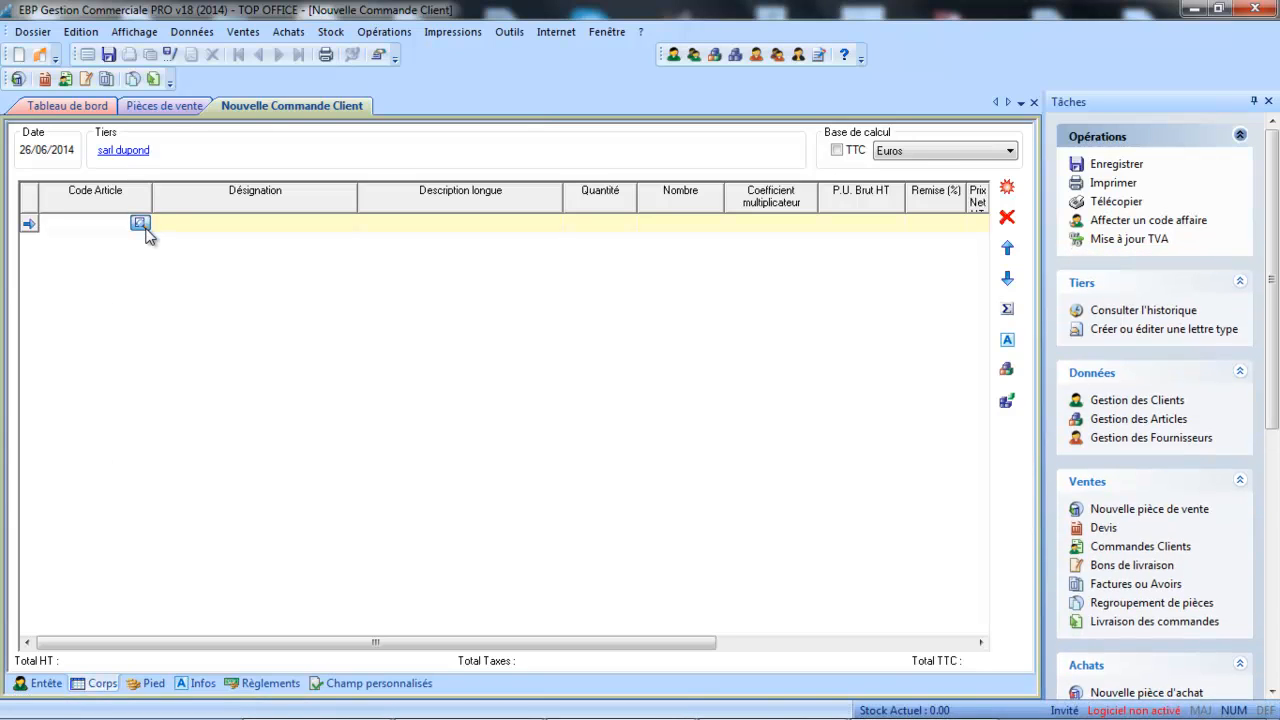
{"action": "double_click", "coordinate": [222, 213]}
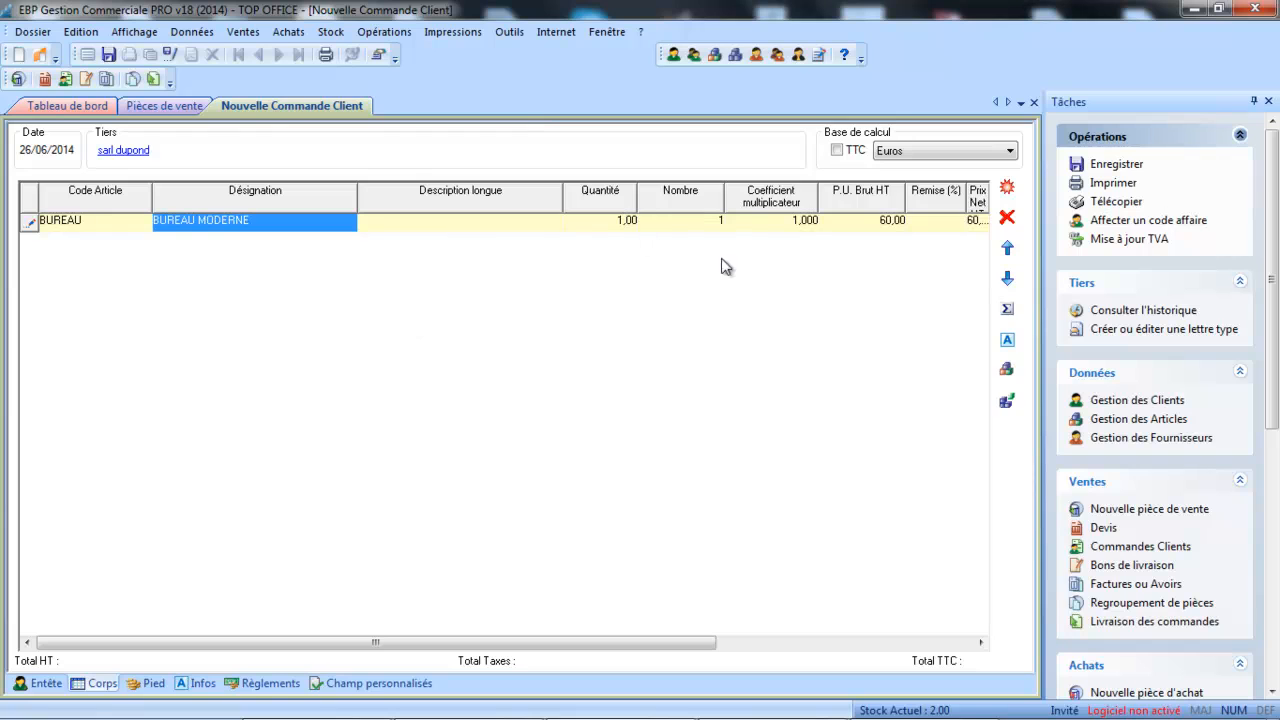
{"action": "left_click", "coordinate": [1095, 165]}
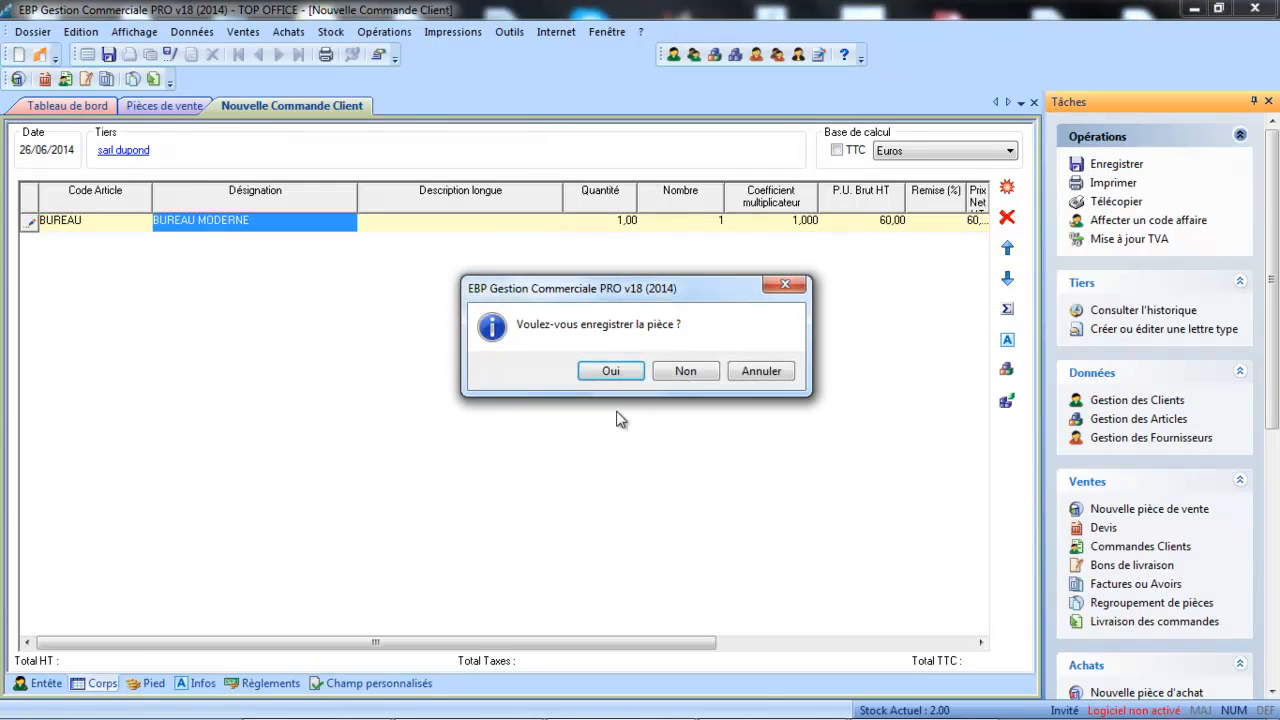
{"action": "left_click", "coordinate": [611, 370]}
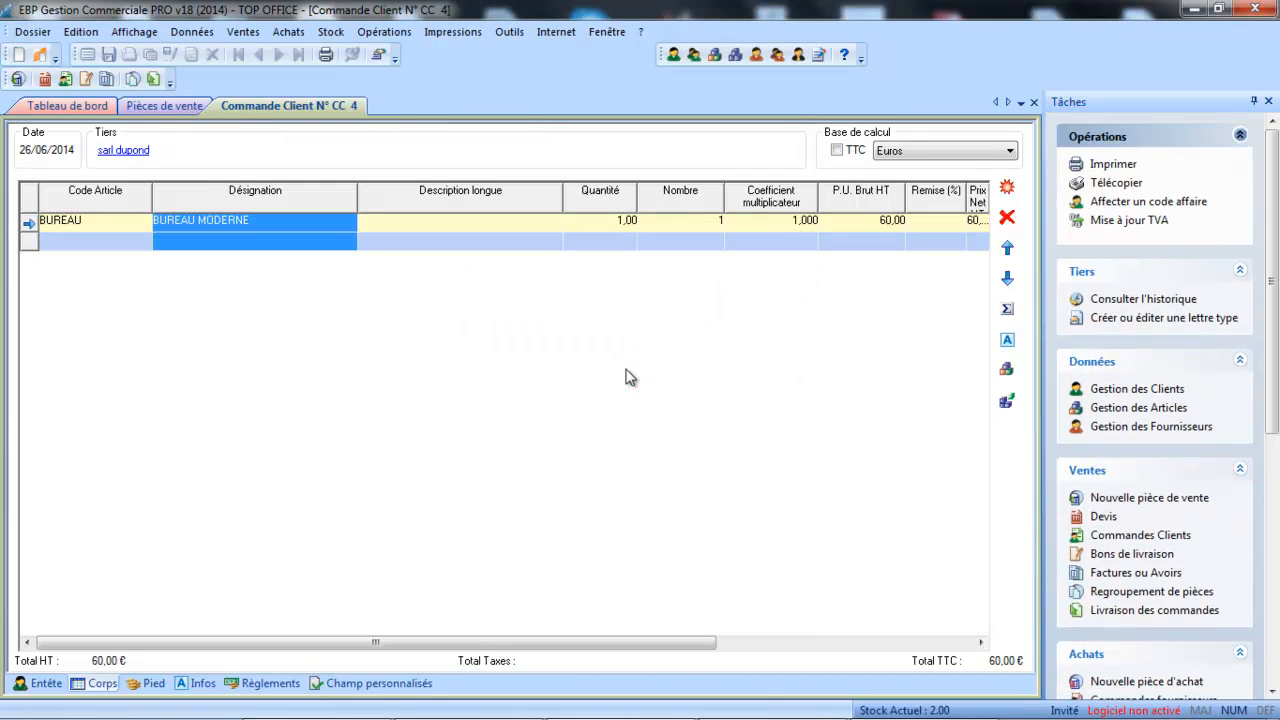
{"action": "left_click", "coordinate": [1031, 102]}
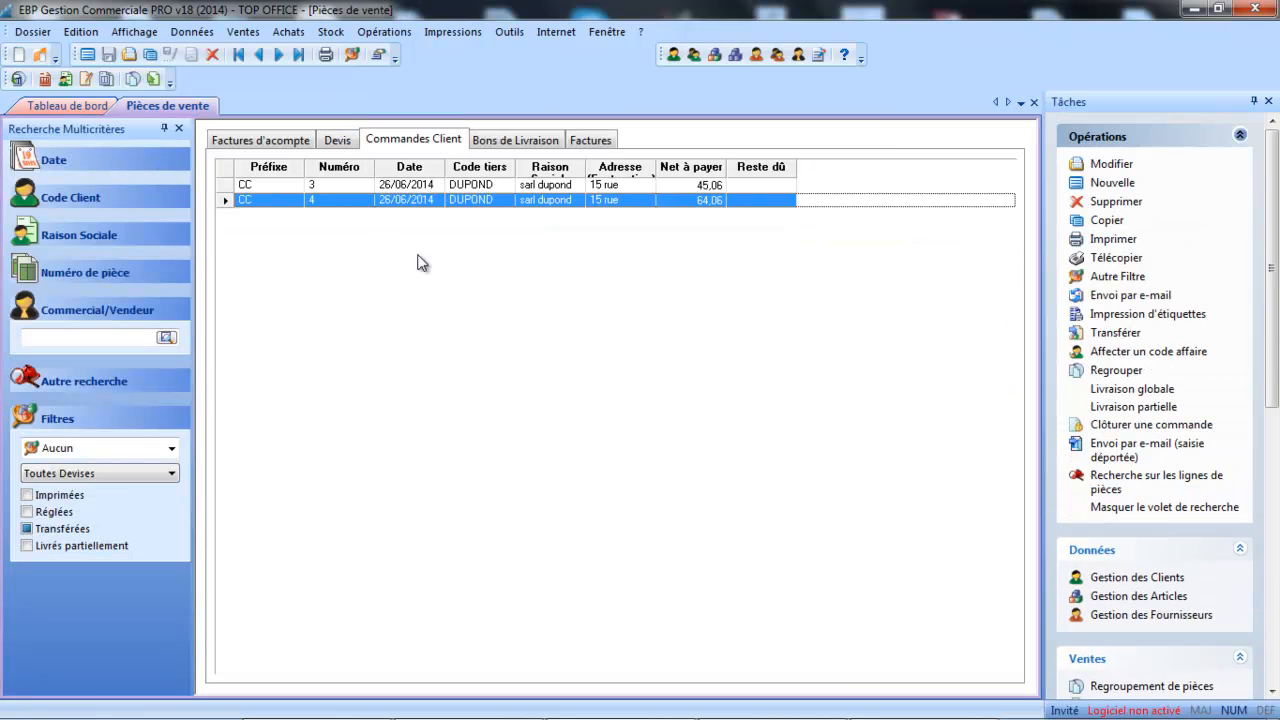
- Create a third customer order for the client sarl dupond and open its article lines
{"action": "left_click", "coordinate": [1095, 183]}
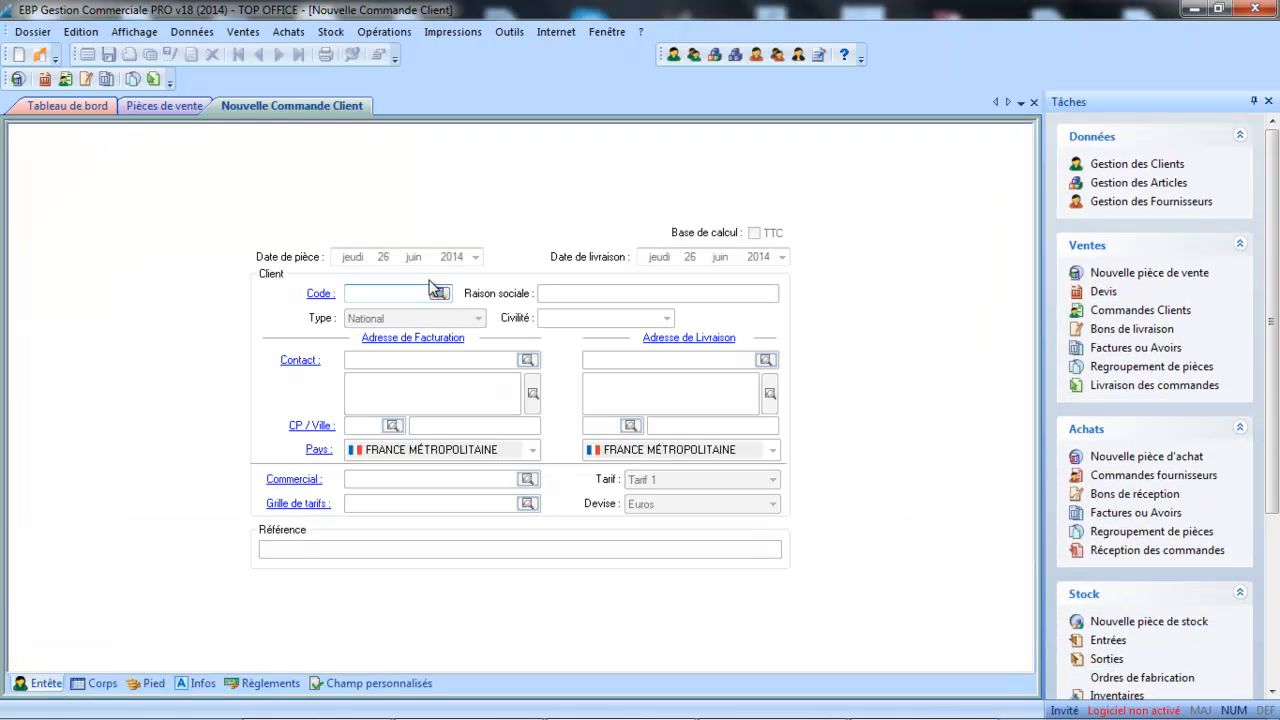
{"action": "left_click", "coordinate": [438, 294]}
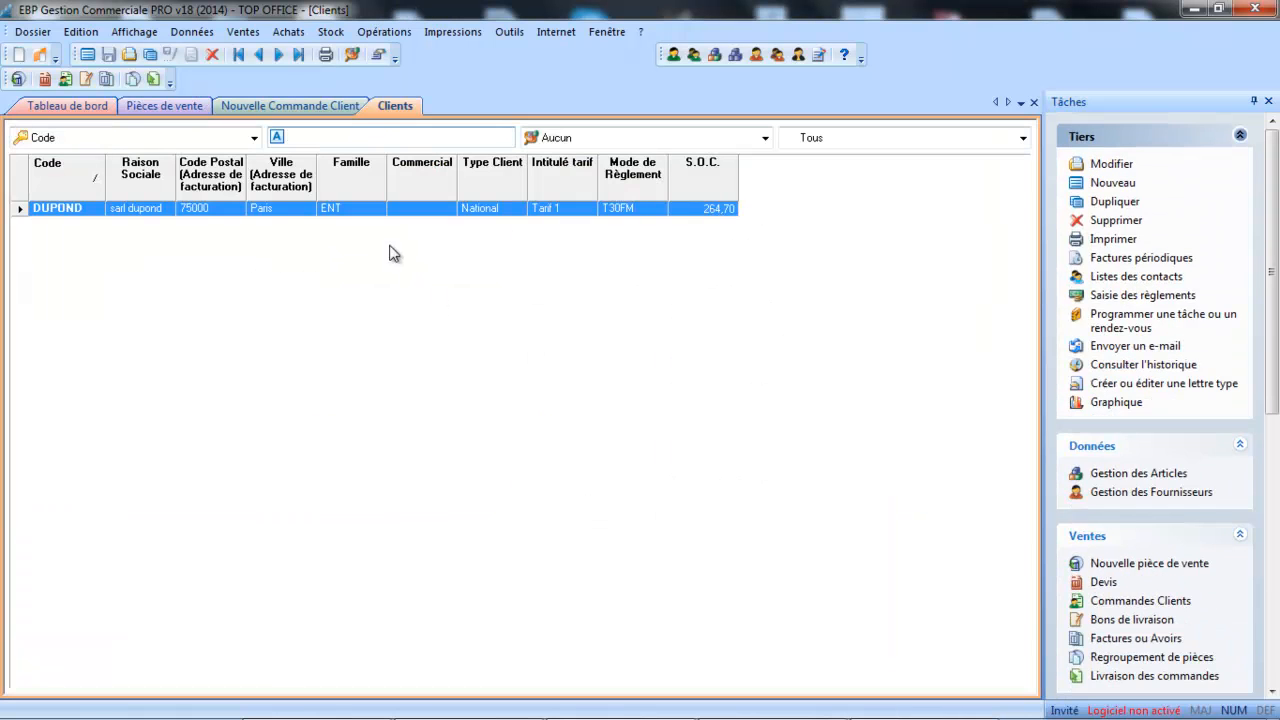
{"action": "double_click", "coordinate": [390, 220]}
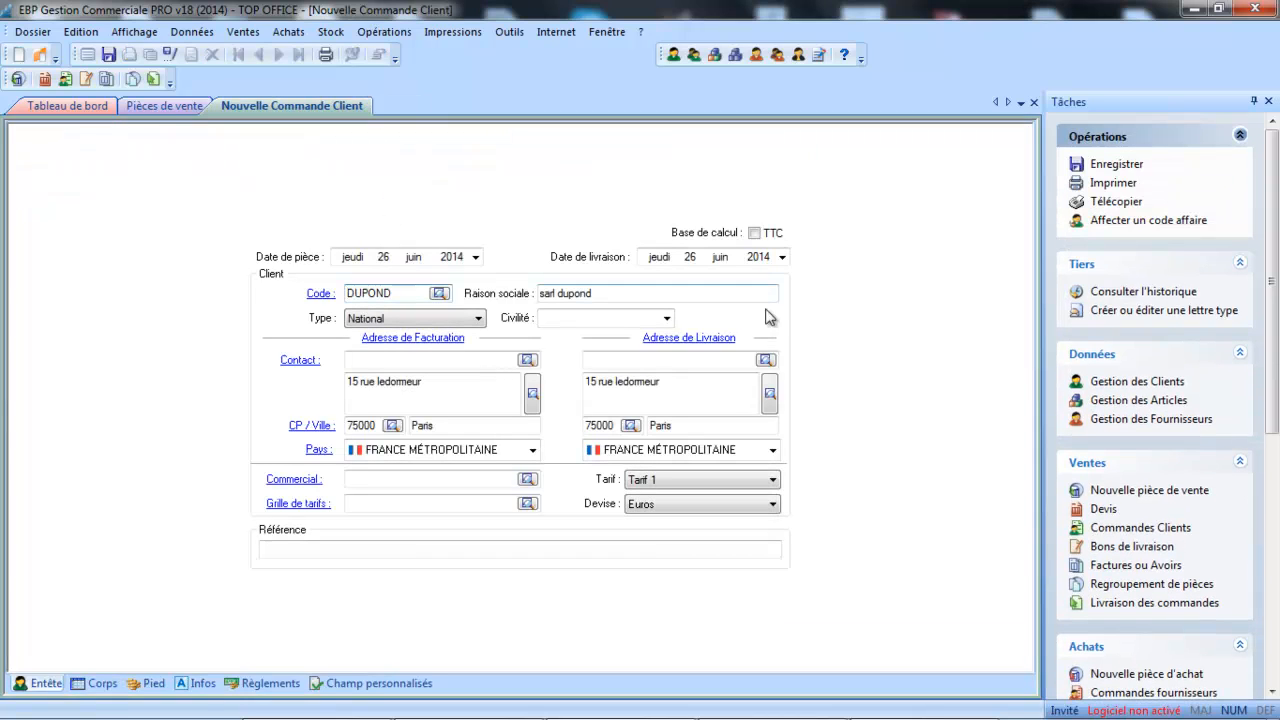
{"action": "left_click", "coordinate": [101, 685]}
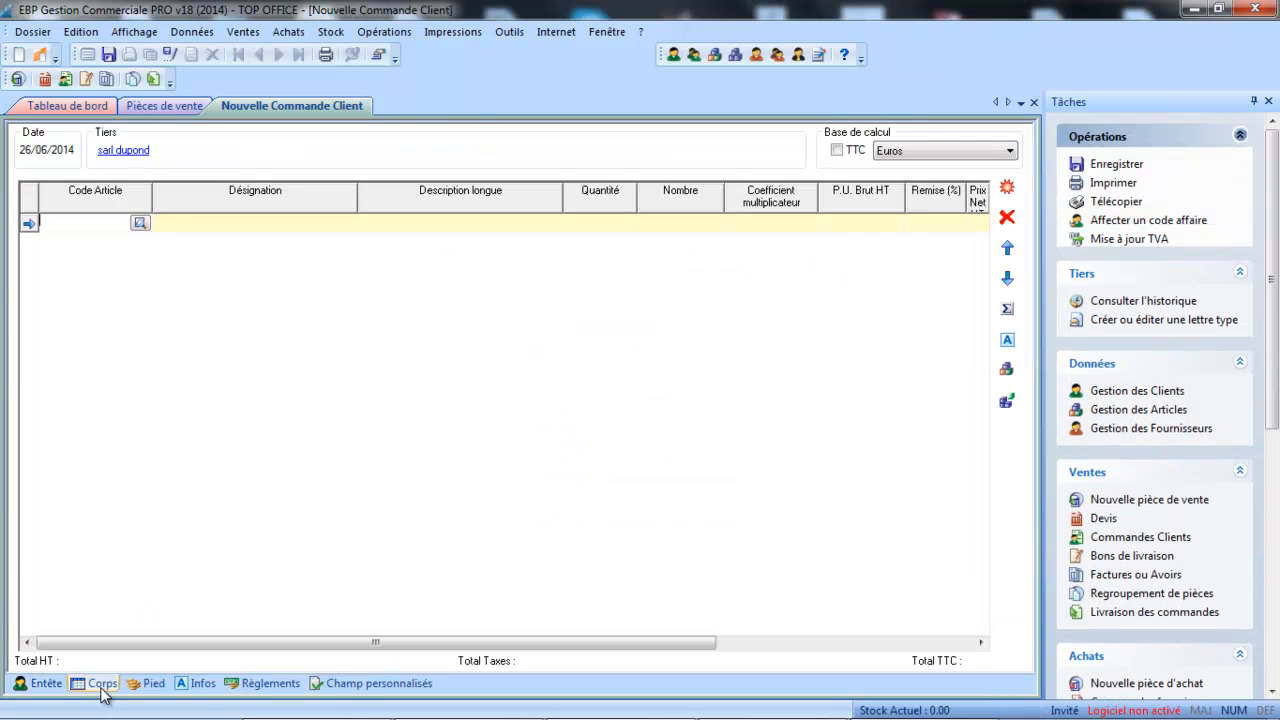
- Add the article FAUTEUIL to the customer order's lines, keeping its default quantity, price and discount
{"action": "left_click", "coordinate": [140, 222]}
{"action": "left_click", "coordinate": [141, 230]}
{"action": "double_click", "coordinate": [141, 234]}
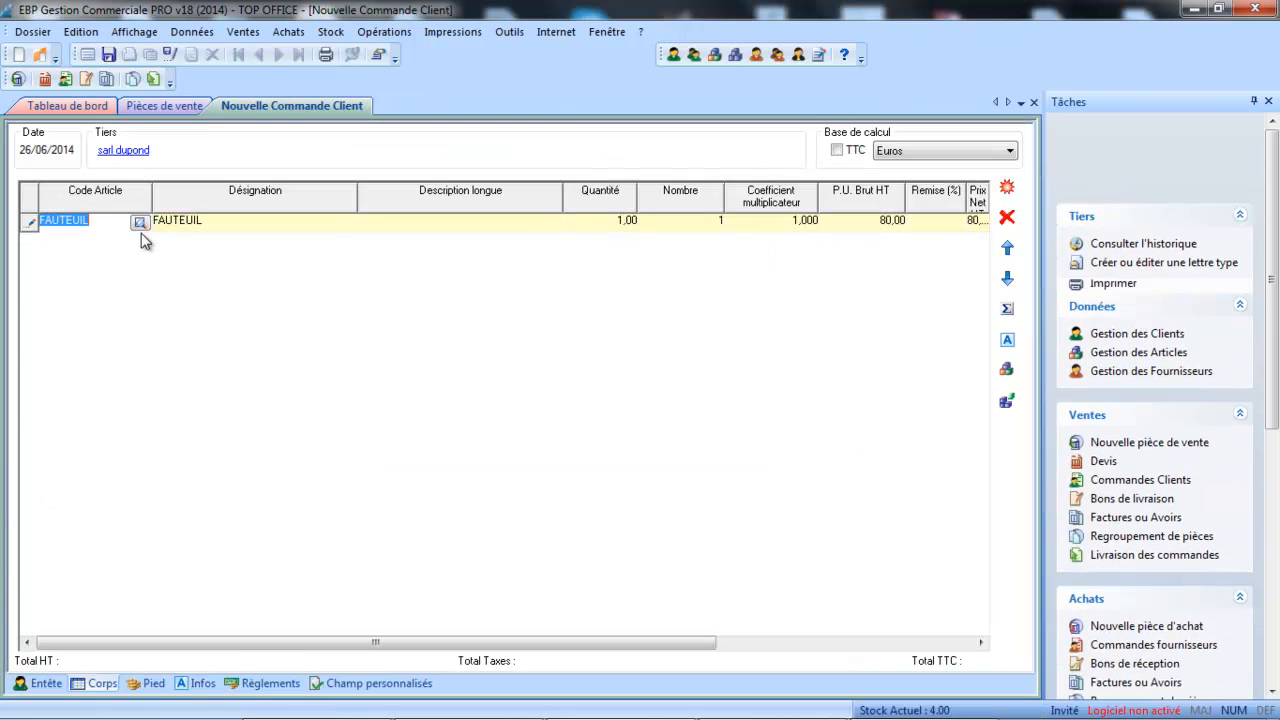
{"action": "key", "text": "Tab"}
{"action": "key", "text": "Tab"}
{"action": "key", "text": "Tab"}
{"action": "key", "text": "Tab"}
{"action": "key", "text": "Tab"}
{"action": "key", "text": "Tab"}
{"action": "key", "text": "Tab"}
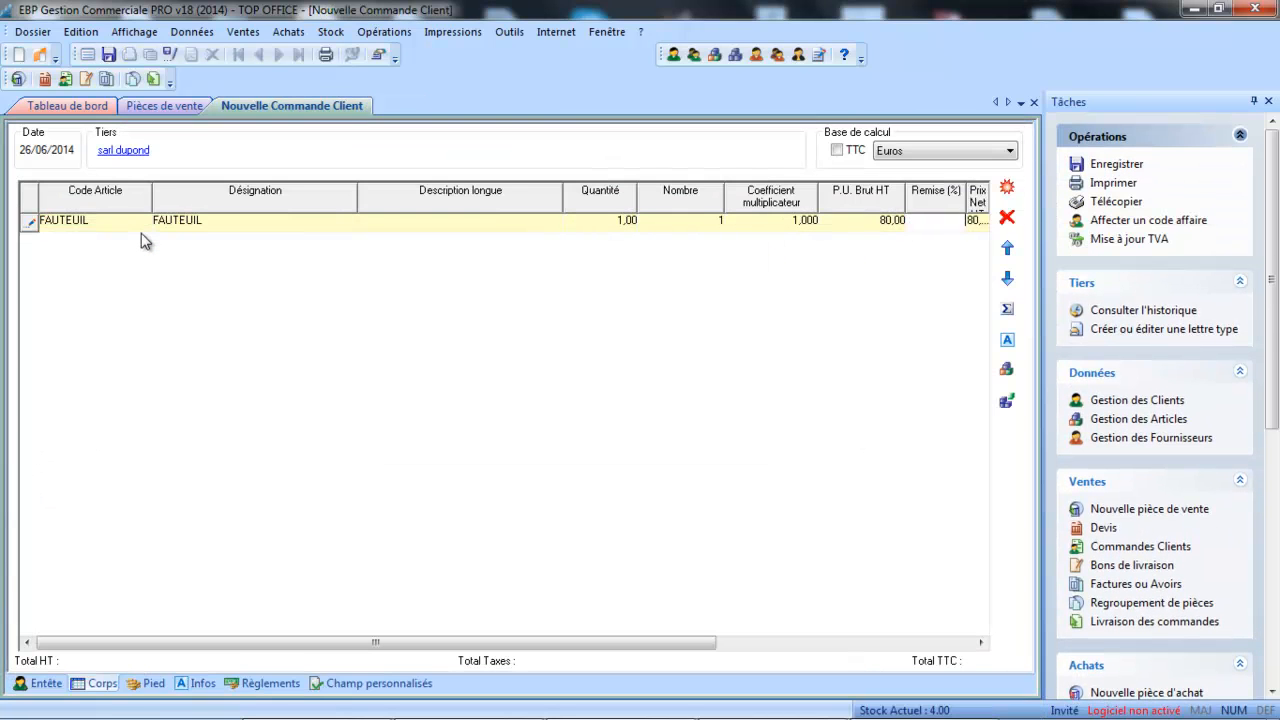
- Save the customer order with the FAUTEUIL line and close it
{"action": "left_click", "coordinate": [1112, 166]}
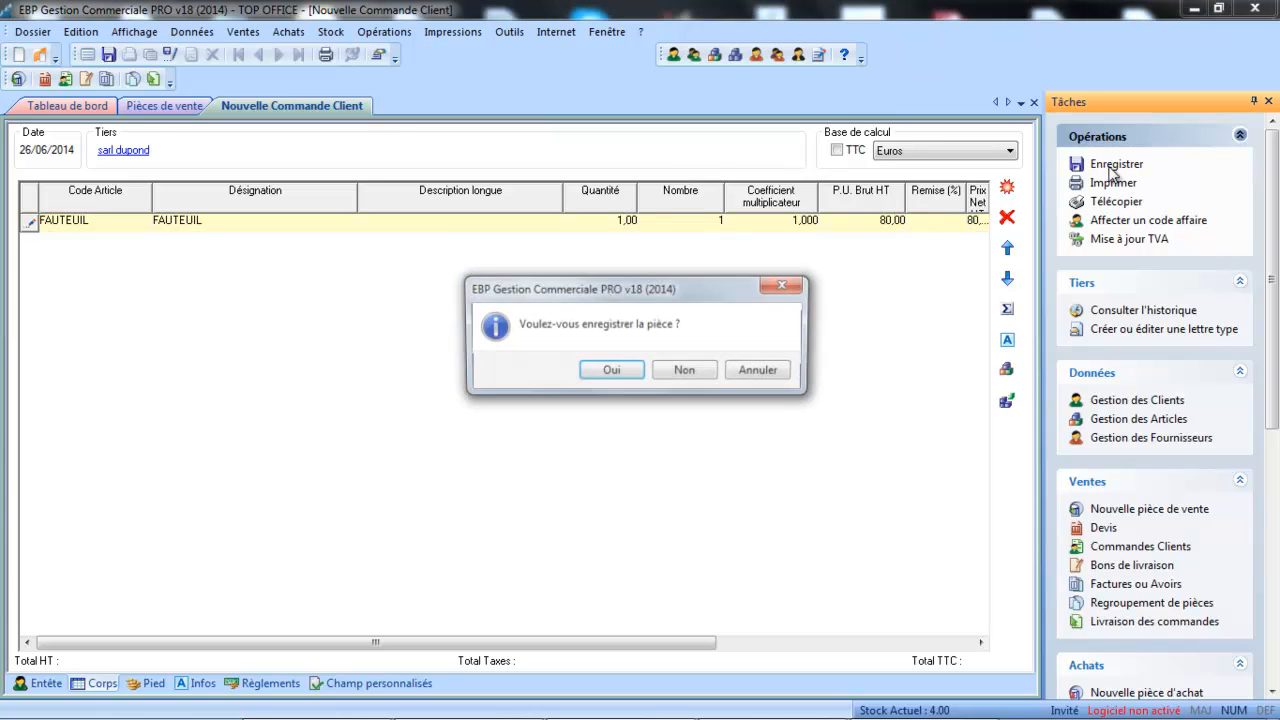
{"action": "left_click", "coordinate": [614, 374]}
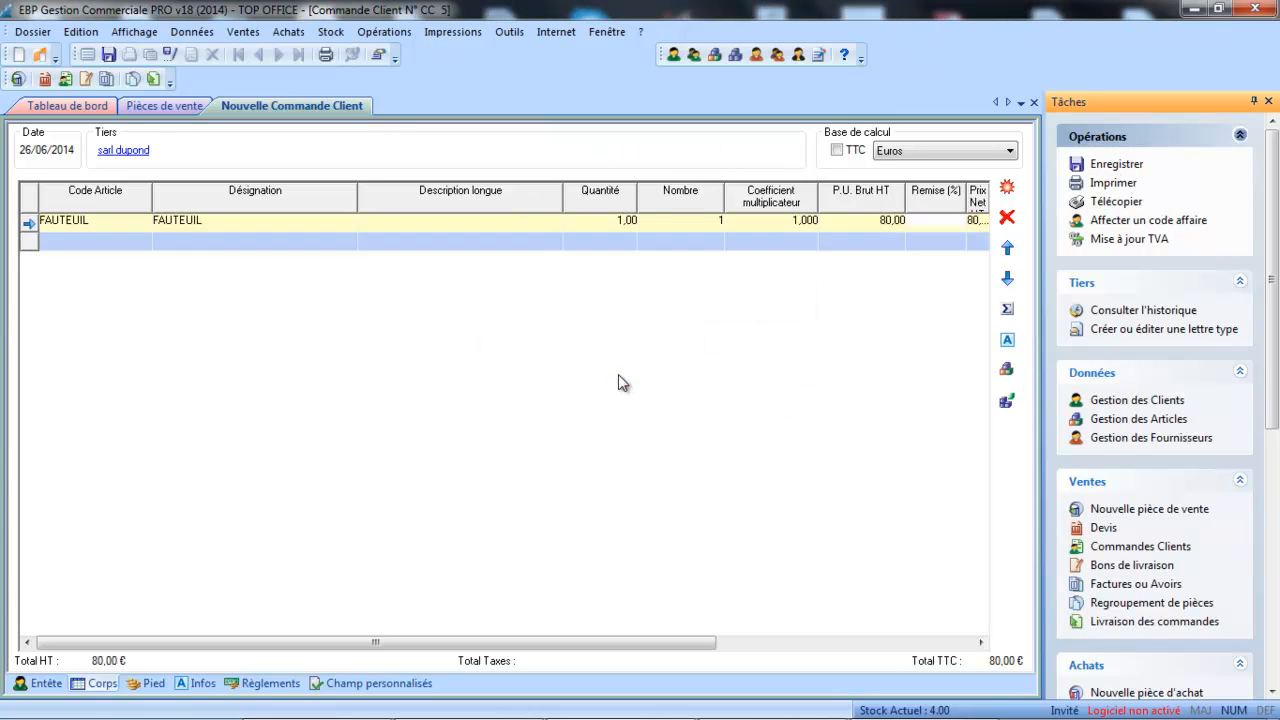
{"action": "left_click", "coordinate": [1034, 102]}
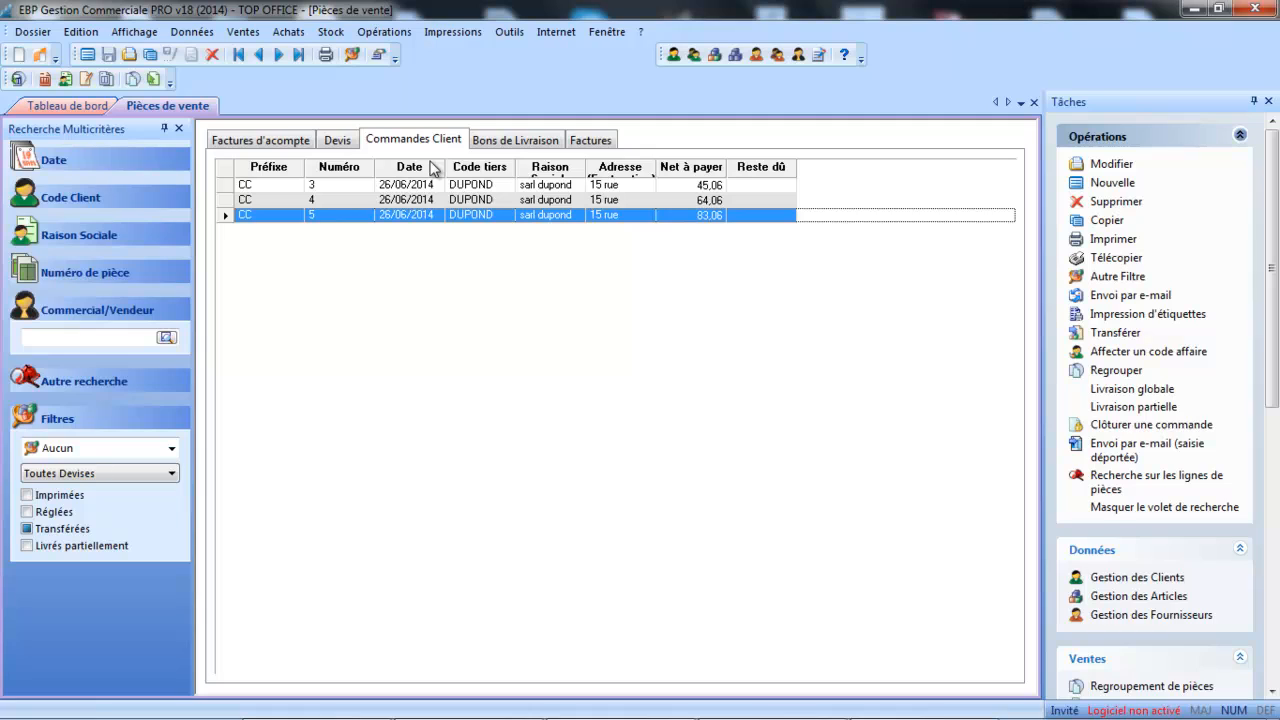
- Group customer orders CC 3, 4 and 5 into one Facture, generating a subtotal per customer order
{"action": "left_click", "coordinate": [353, 186]}
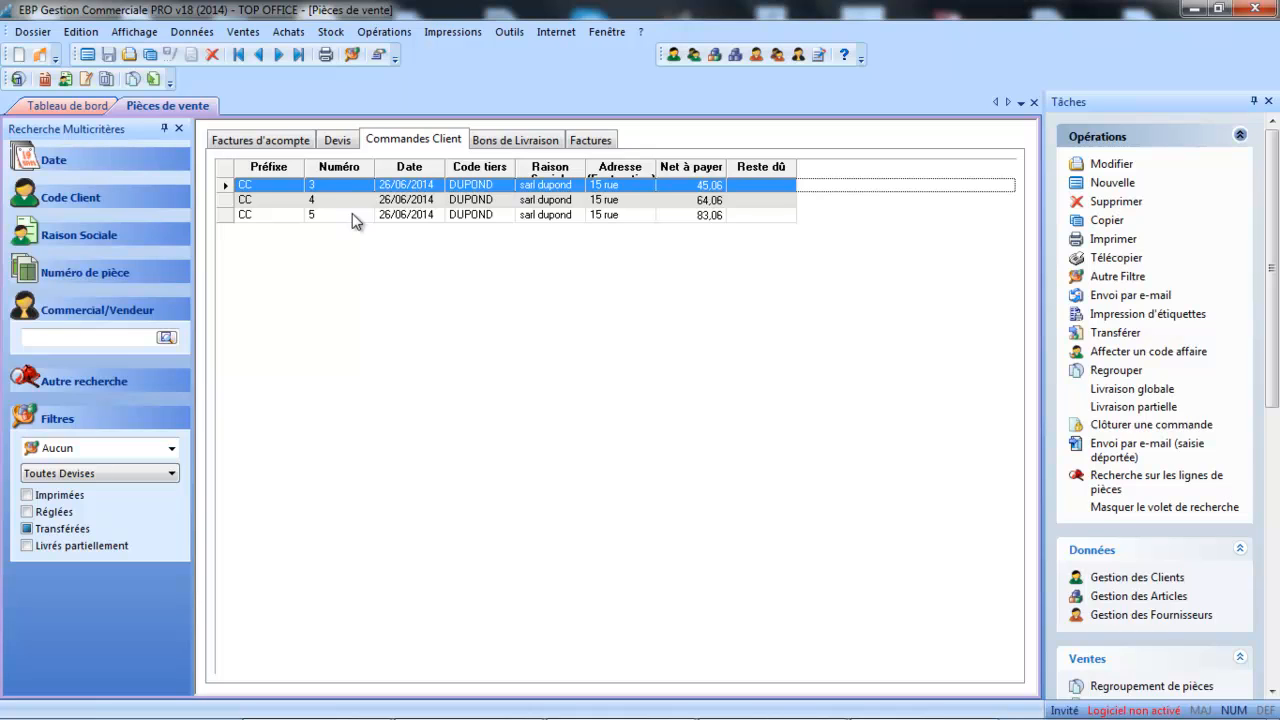
{"action": "left_click", "coordinate": [352, 213], "text": "shift"}
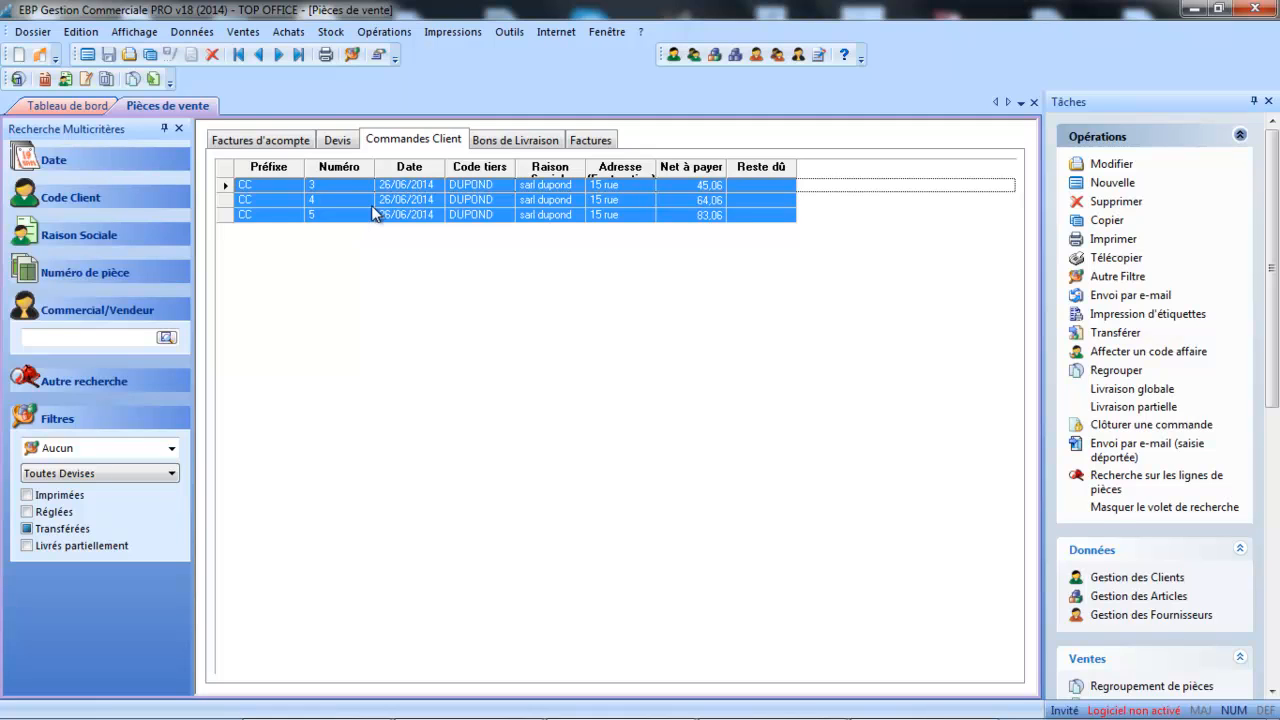
{"action": "right_click", "coordinate": [393, 203]}
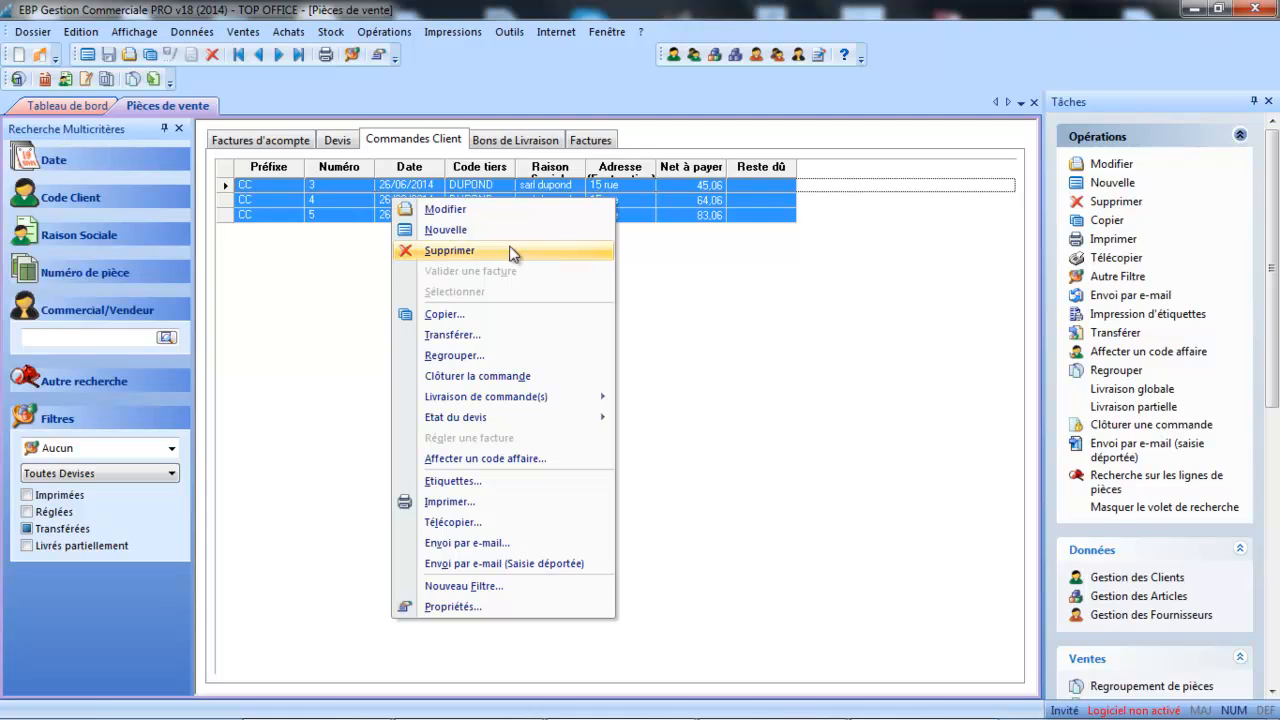
{"action": "left_click", "coordinate": [465, 356]}
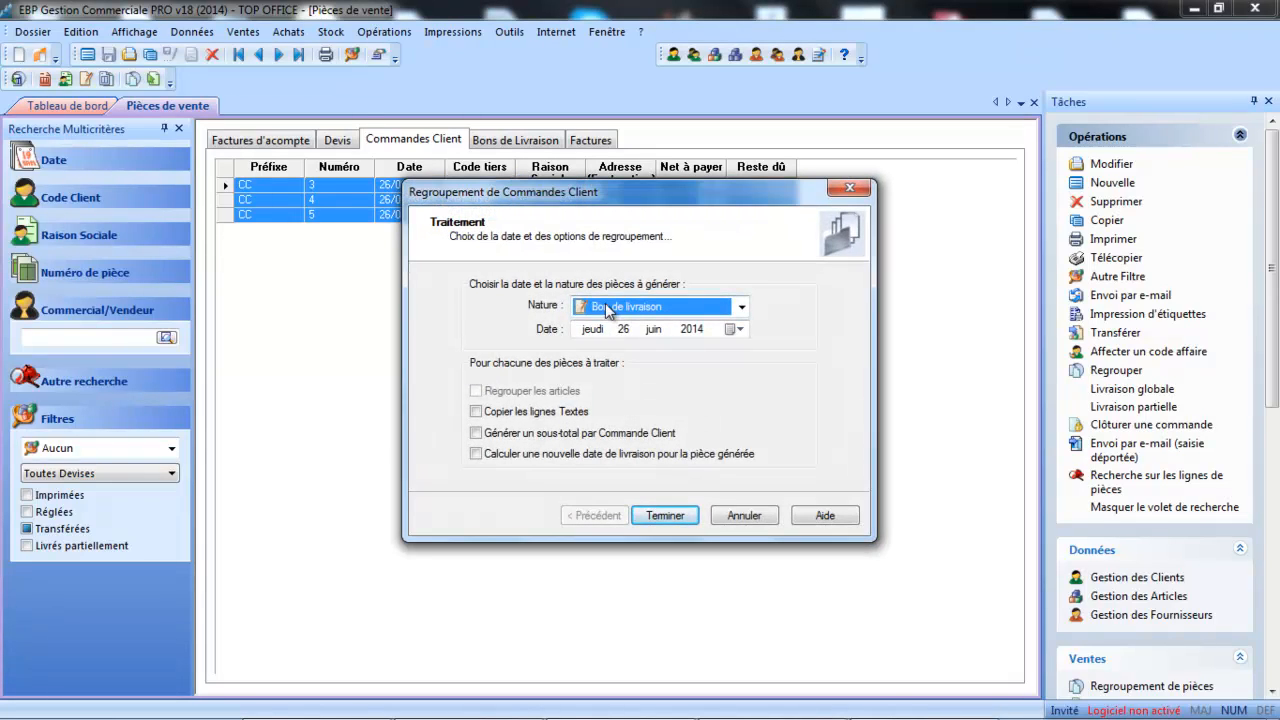
{"action": "left_click", "coordinate": [740, 309]}
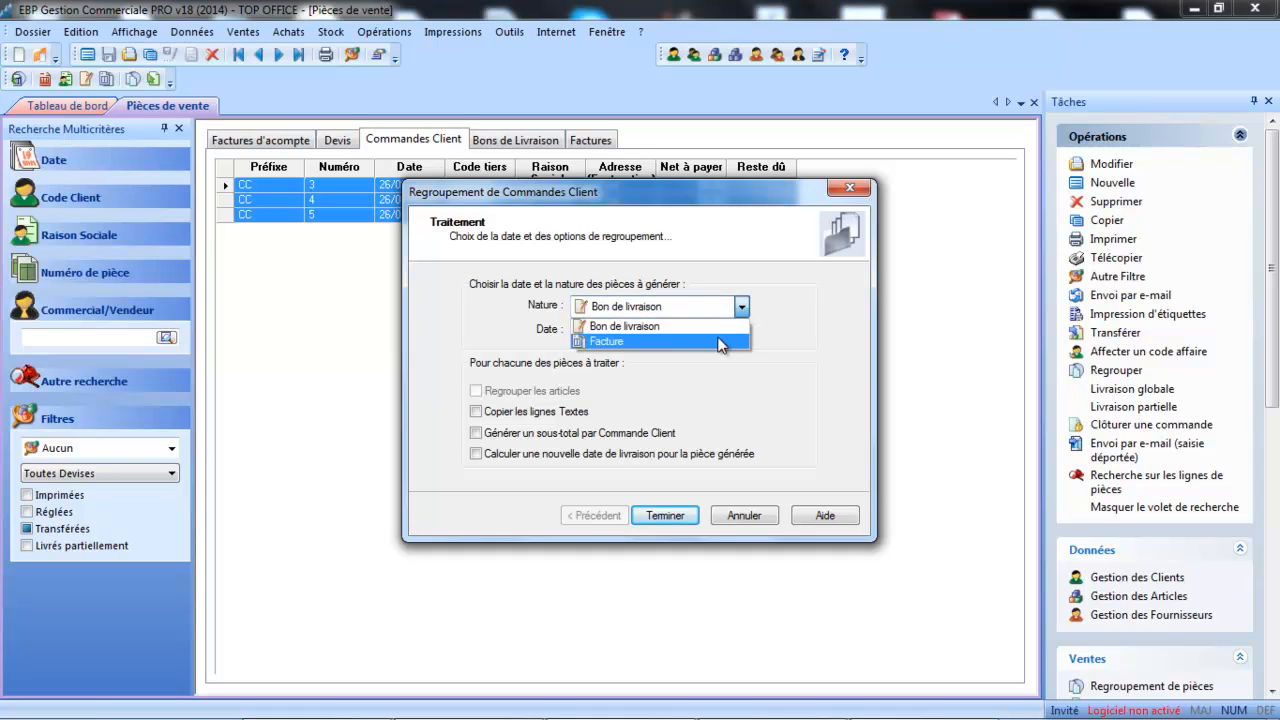
{"action": "left_click", "coordinate": [716, 341]}
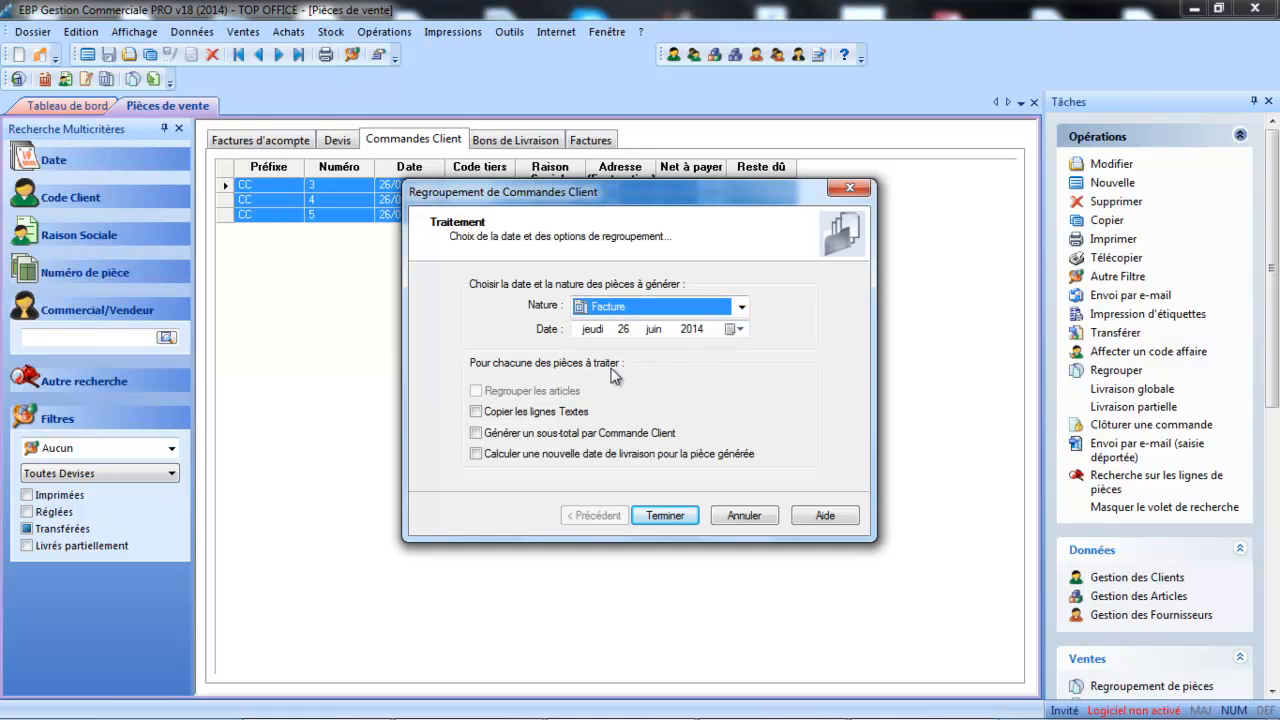
{"action": "left_click", "coordinate": [479, 437]}
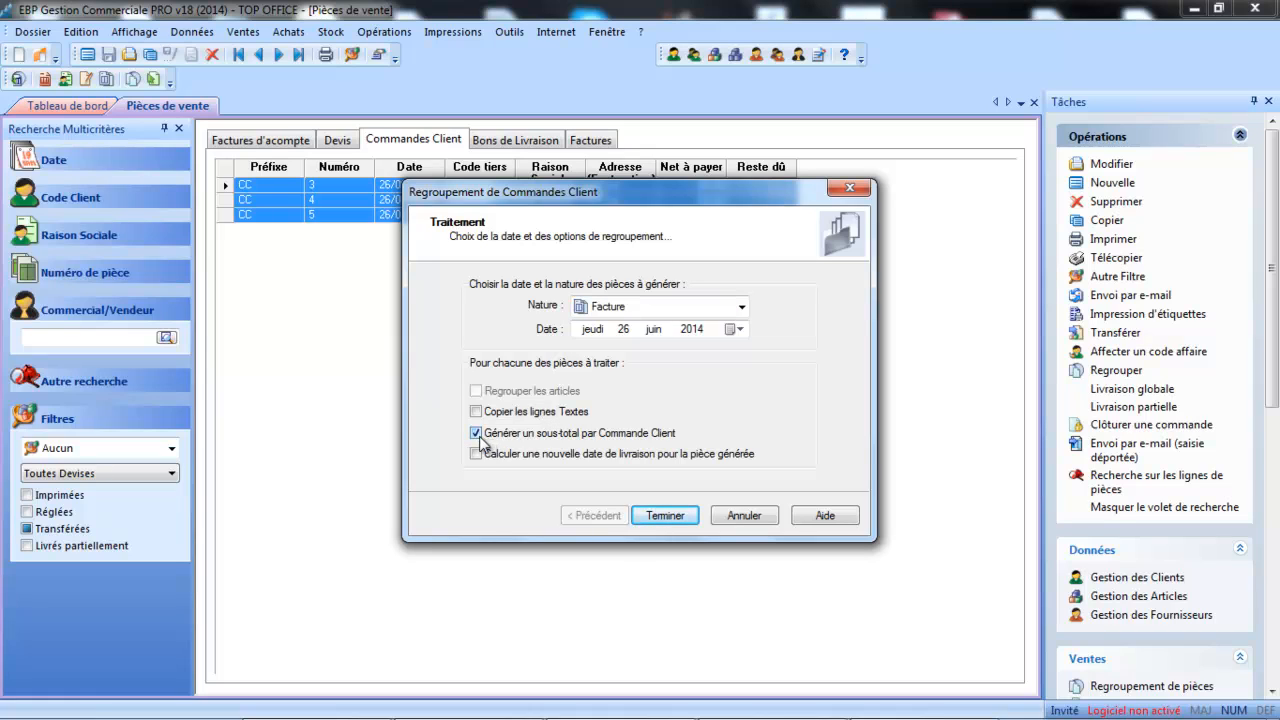
{"action": "left_click", "coordinate": [680, 520]}
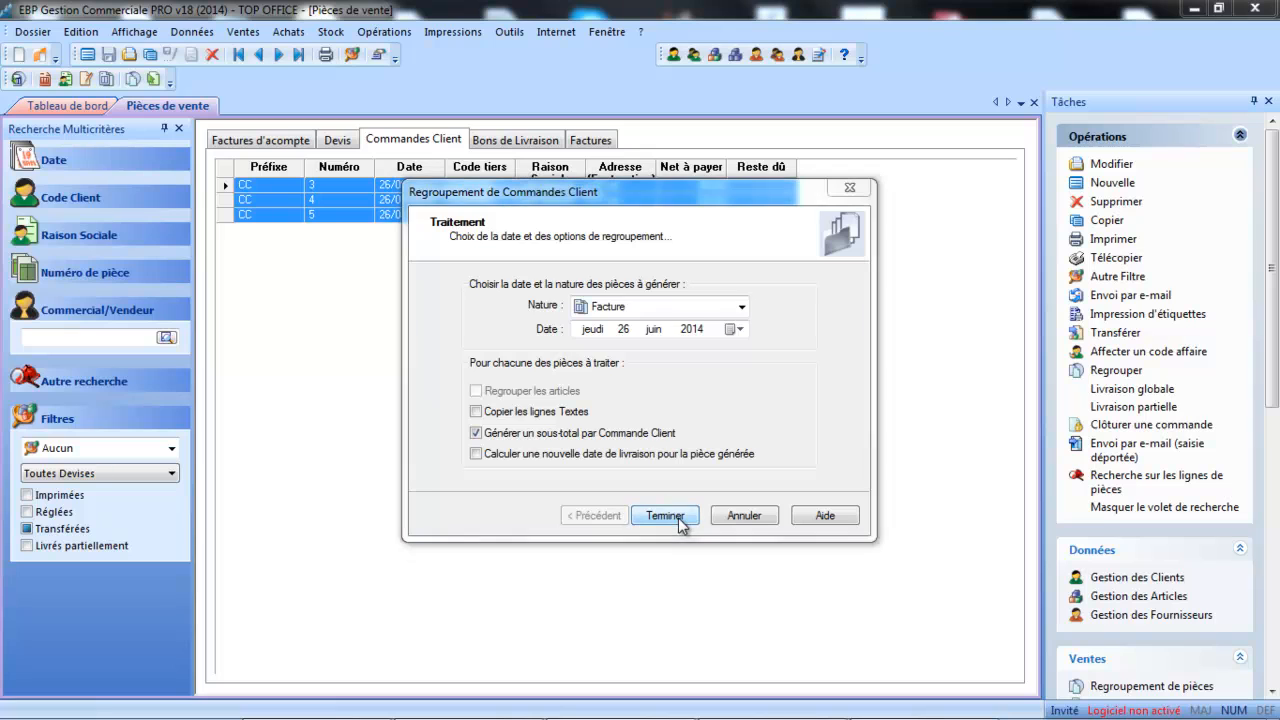
- Choose to view the generated document and open the grouped sarl dupond invoice for modification
{"action": "left_click", "coordinate": [703, 383]}
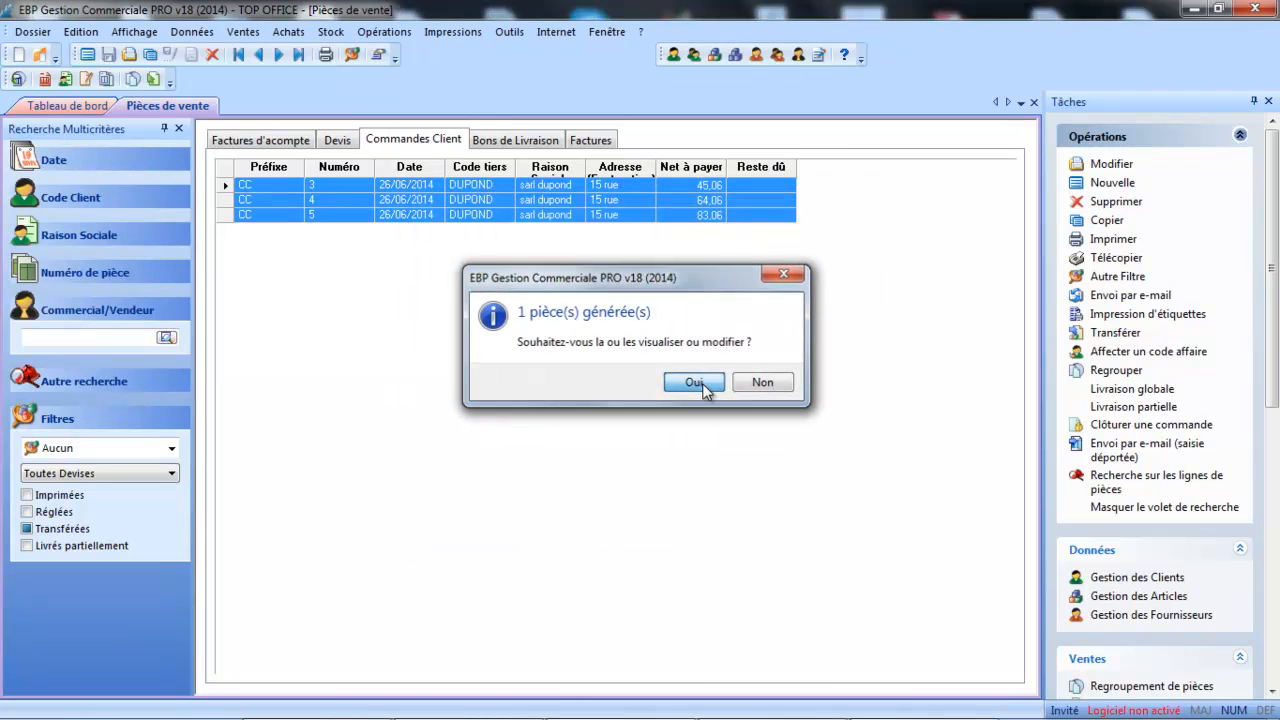
{"action": "left_click", "coordinate": [702, 383]}
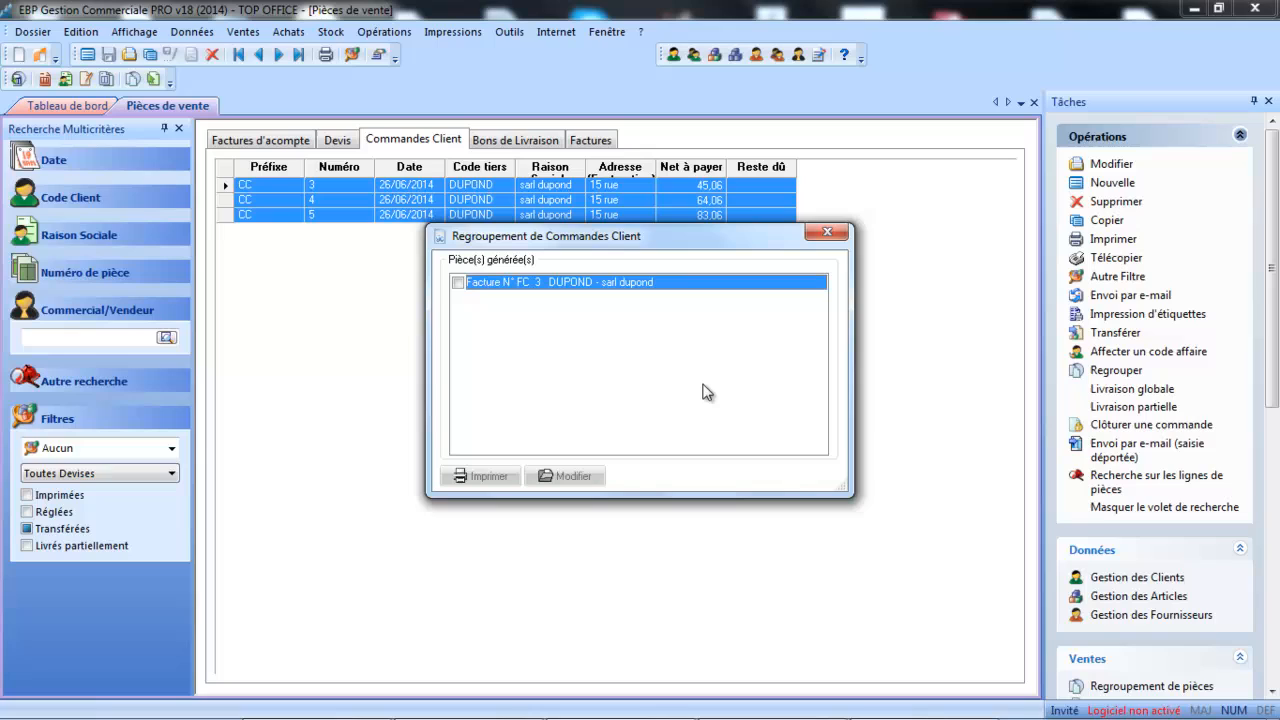
{"action": "left_click", "coordinate": [459, 283]}
{"action": "left_click", "coordinate": [585, 480]}
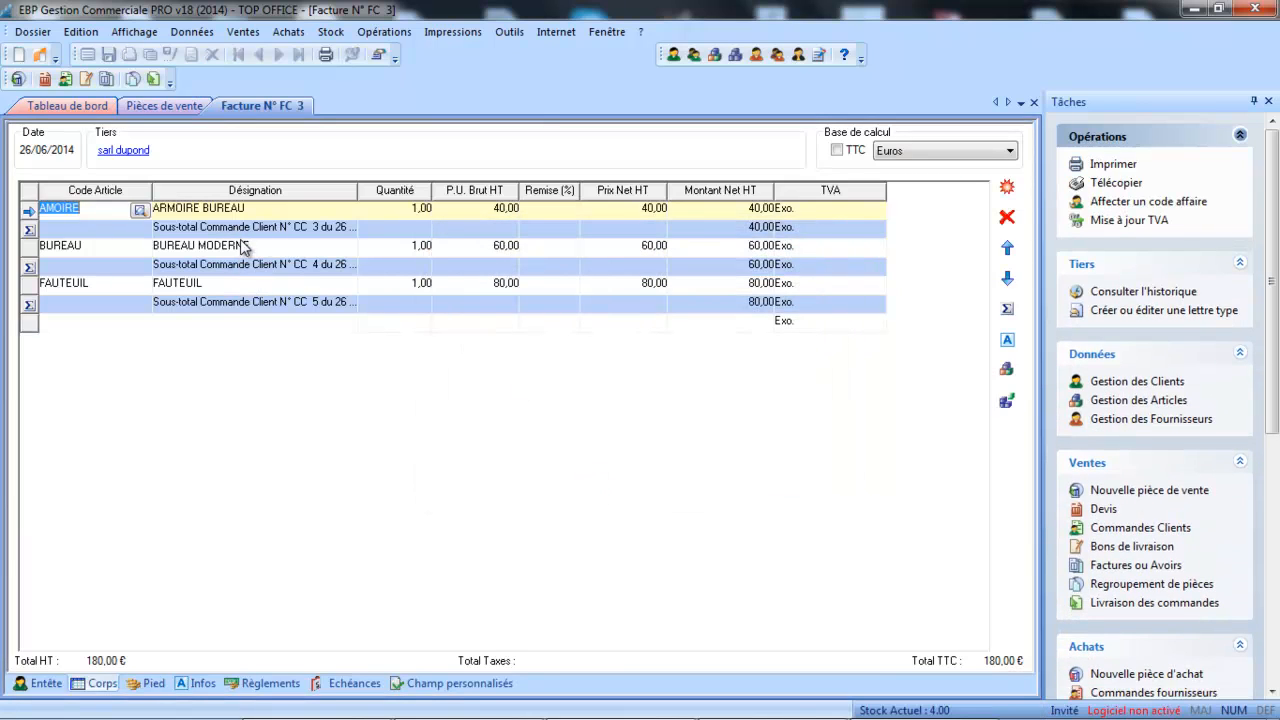
- Preview the grouped sarl dupond invoice with the Facture angles arrondis model, check its article lines and per-order subtotals, and close the preview
{"action": "left_click", "coordinate": [1120, 166]}
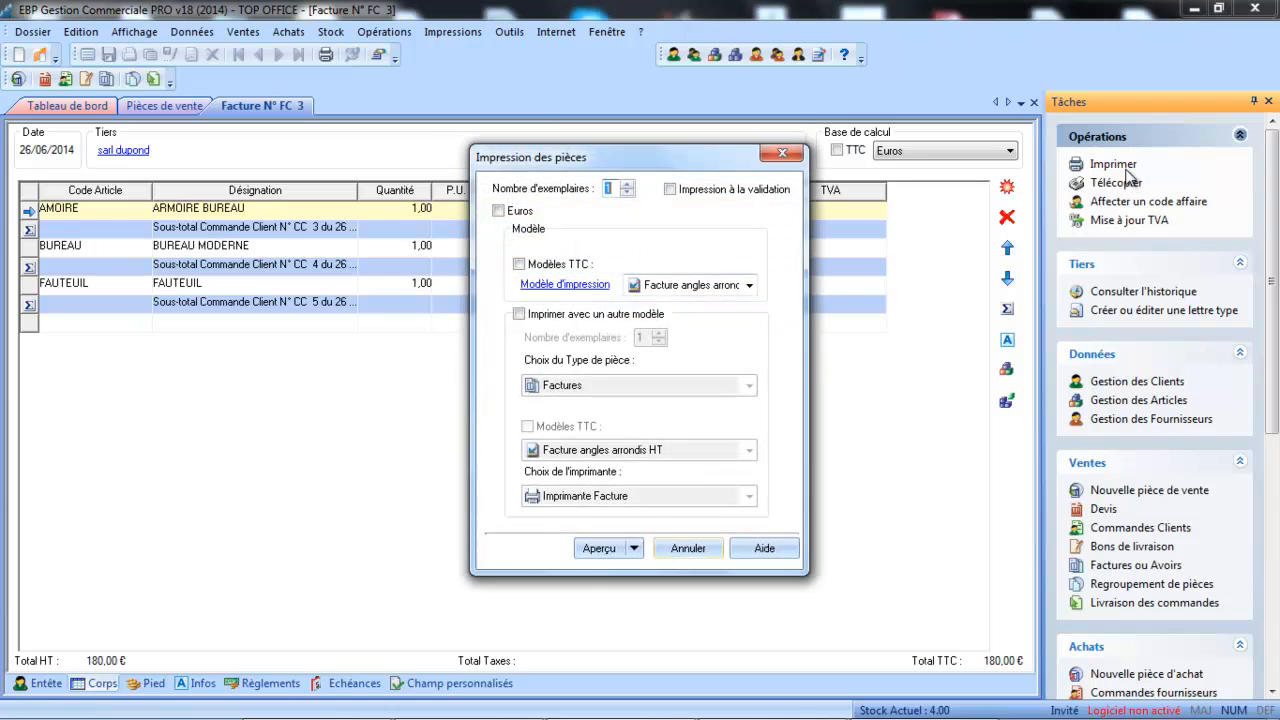
{"action": "left_click", "coordinate": [610, 551]}
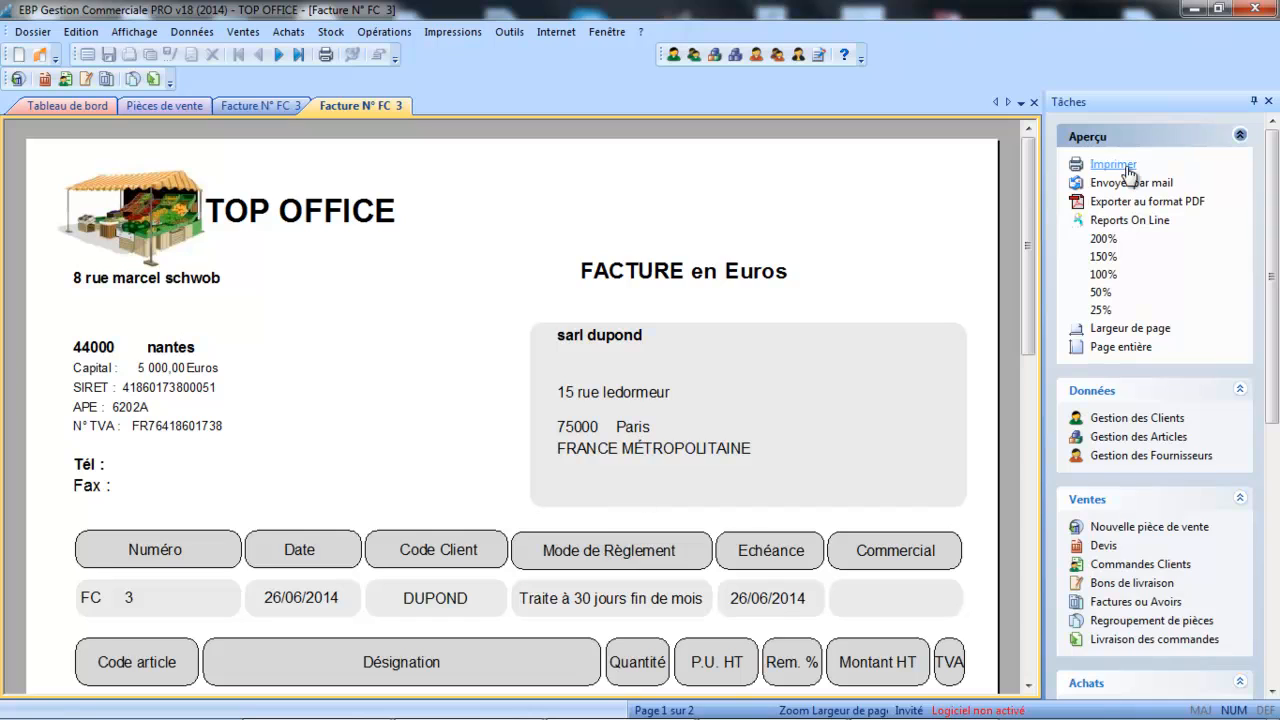
{"action": "left_click_drag", "start_coordinate": [1027, 184], "coordinate": [1027, 378]}
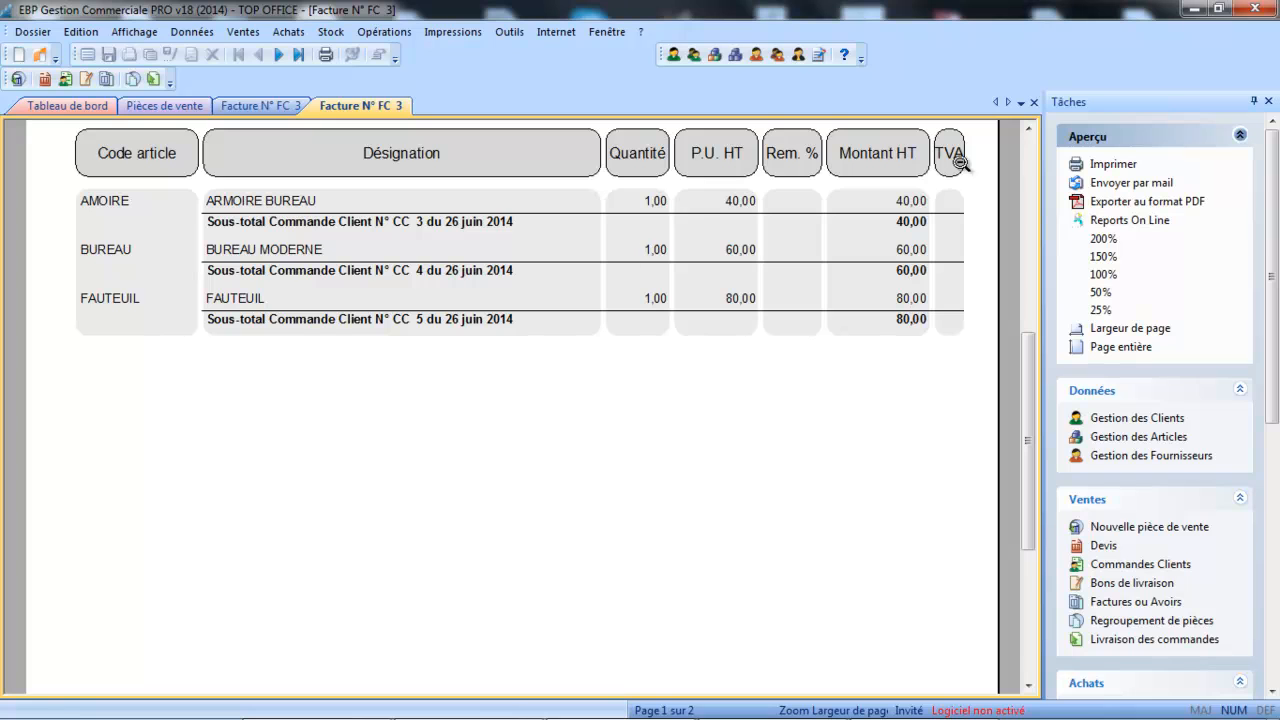
{"action": "left_click", "coordinate": [1033, 103]}
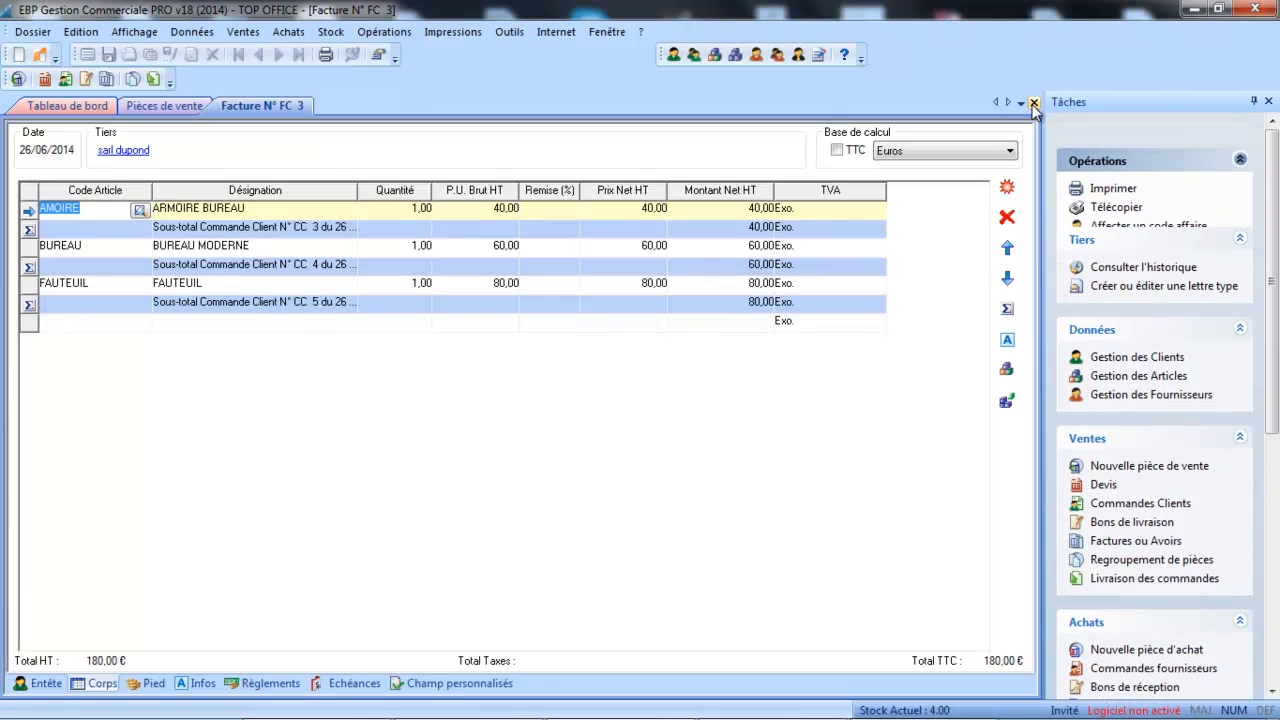
- Close the grouped sarl dupond invoice and display the list of Factures among the sales documents
{"action": "left_click", "coordinate": [1034, 103]}
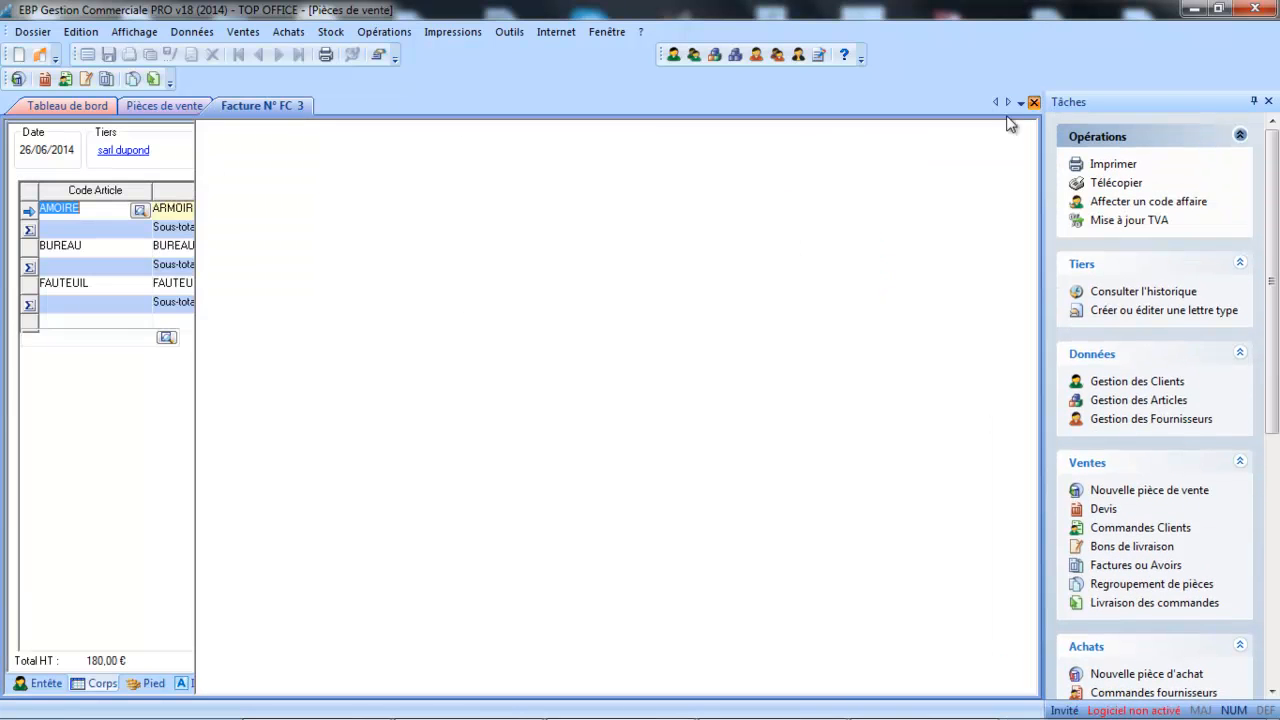
{"action": "left_click", "coordinate": [590, 141]}
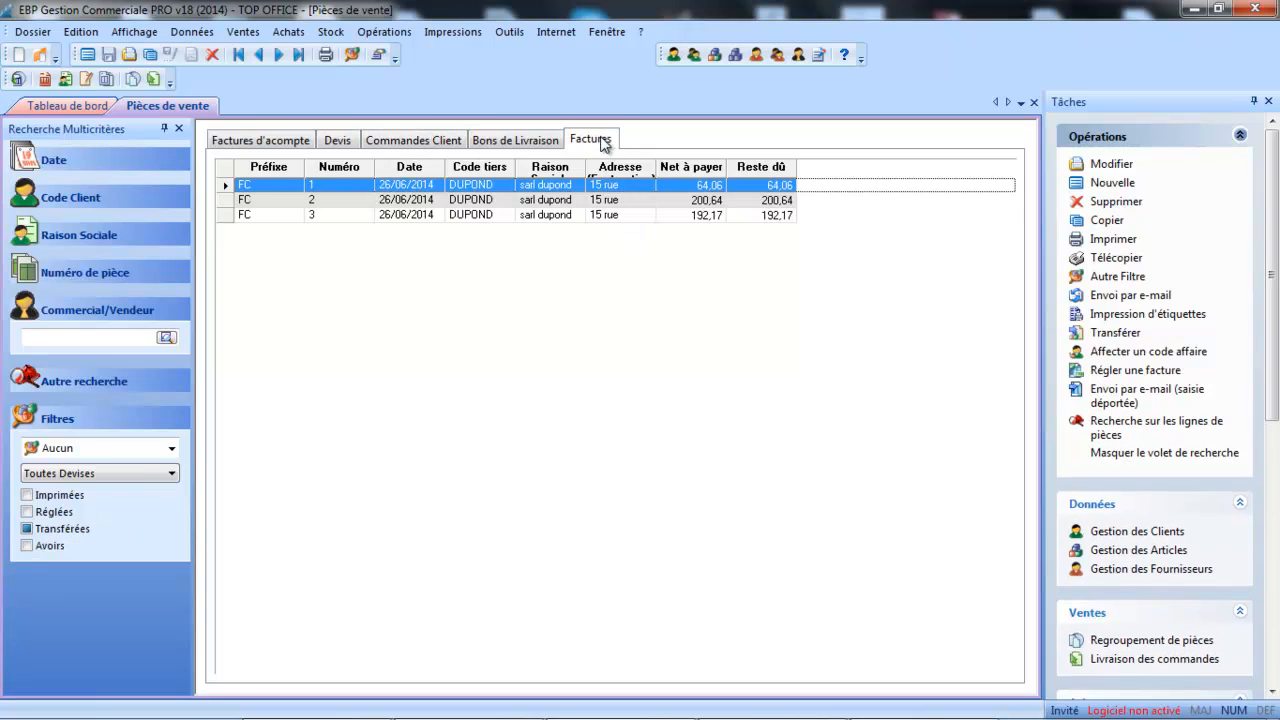